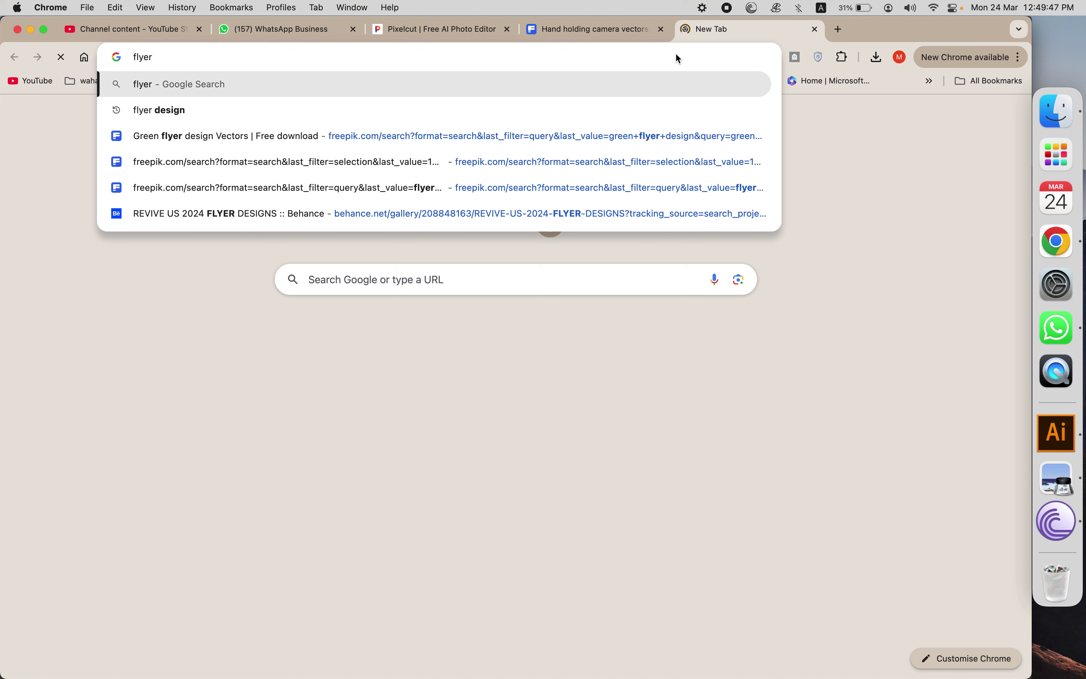
Search Google Images for "flyer design" and look over the flyer examples
{"action": "key", "text": "Down"}
{"action": "key", "text": "Return"}
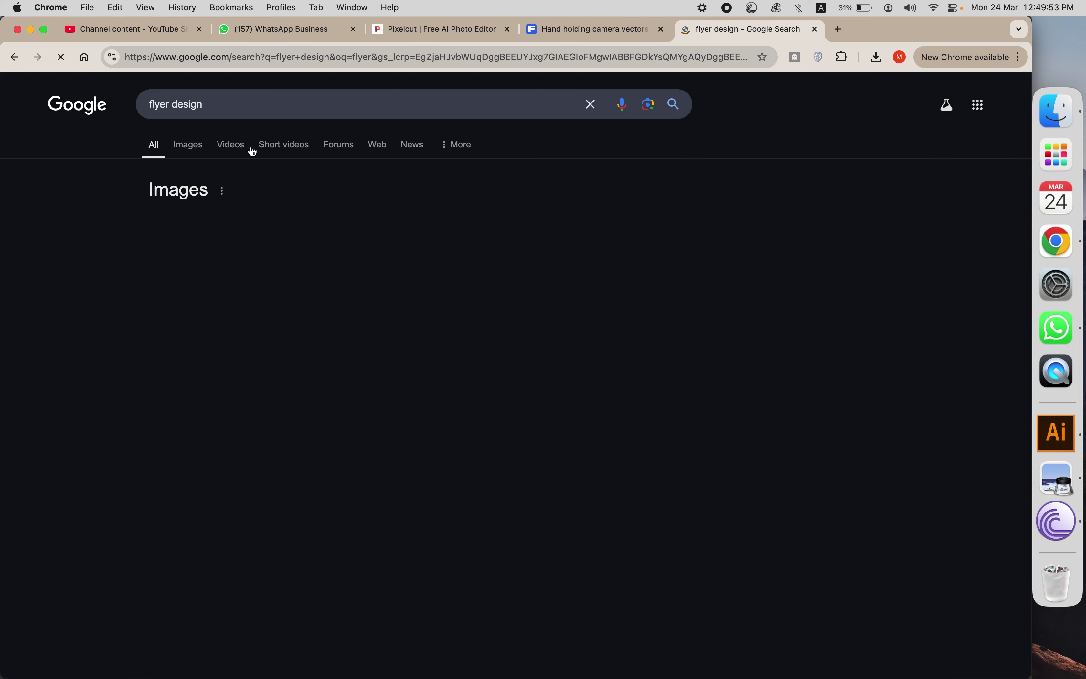
{"action": "left_click", "coordinate": [190, 156]}
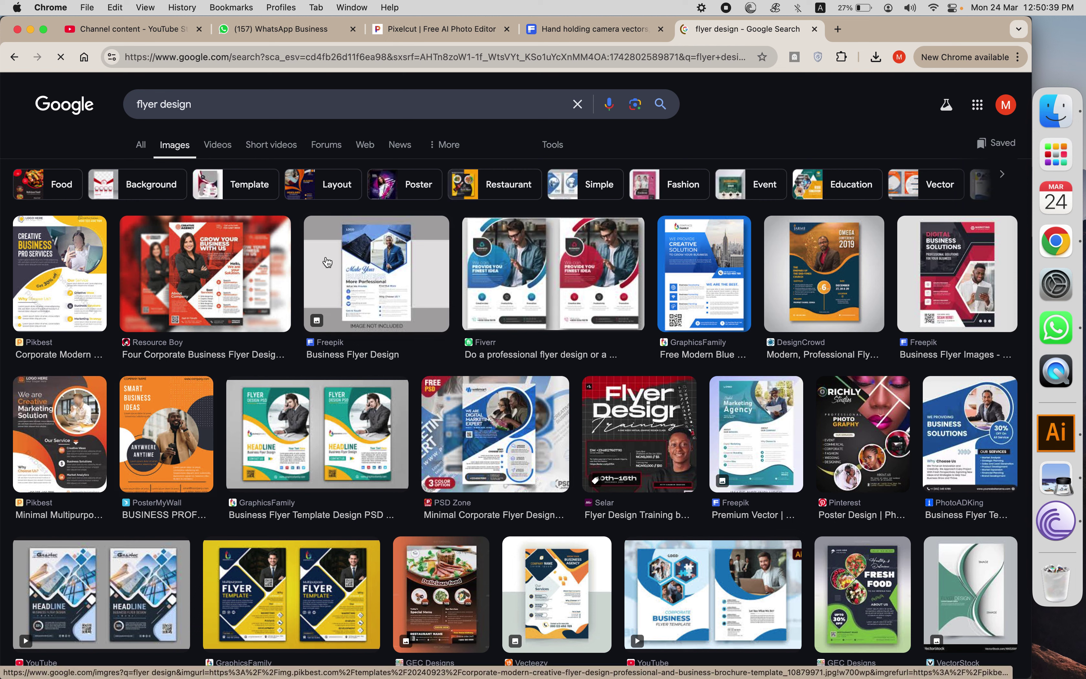
{"action": "scroll", "coordinate": [427, 576], "scroll_direction": "down", "scroll_amount": 8}
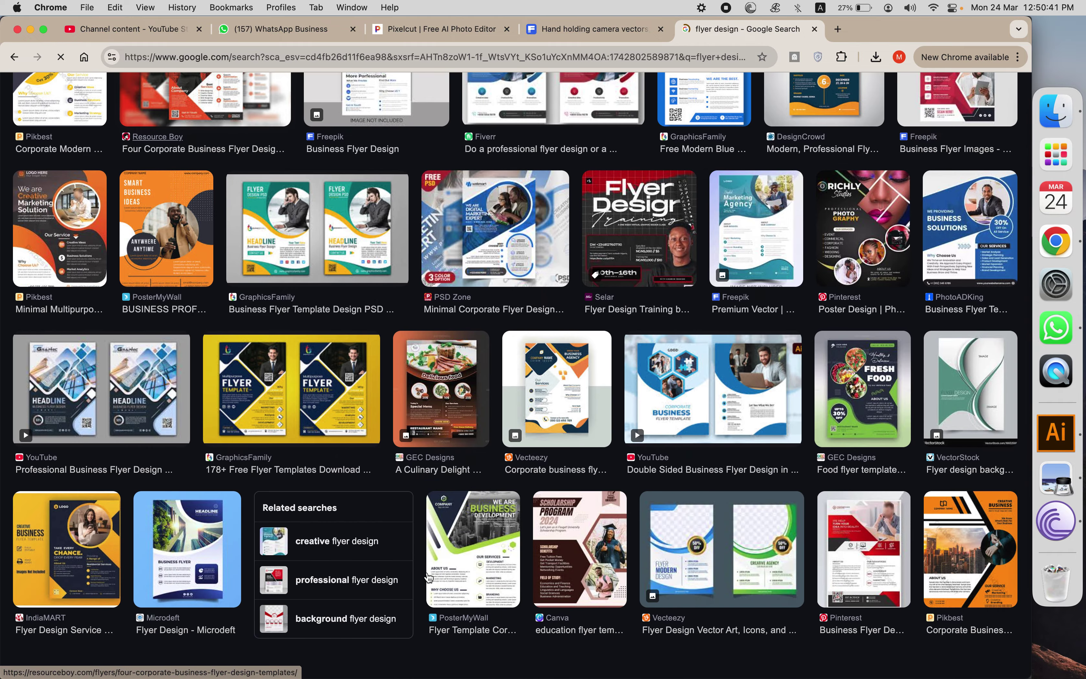
{"action": "scroll", "coordinate": [429, 578], "scroll_direction": "down", "scroll_amount": 4}
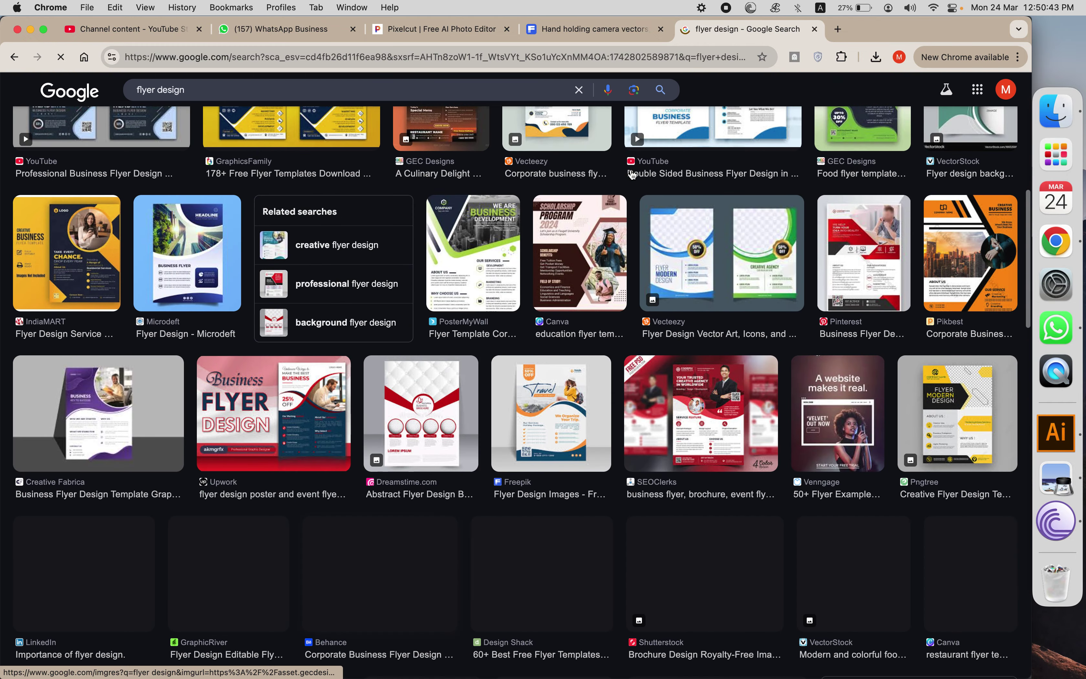
Open freepik.com in a new tab, search for "flyer design", and filter the results to free vectors
{"action": "left_click", "coordinate": [841, 30]}
{"action": "left_click", "coordinate": [691, 53]}
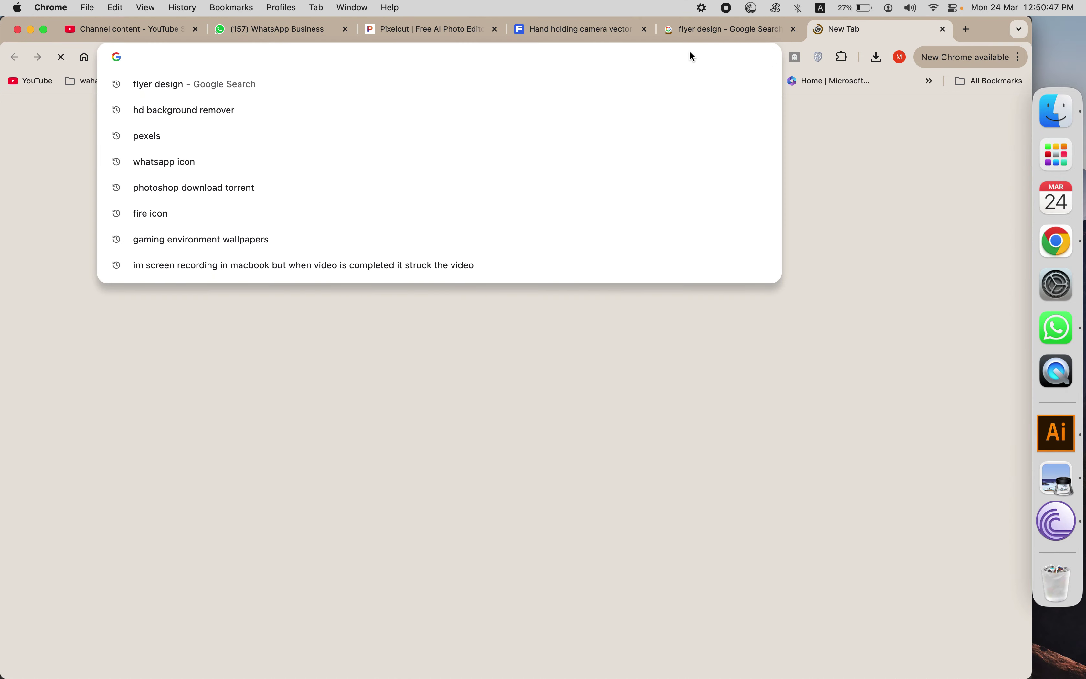
{"action": "type", "text": "free"}
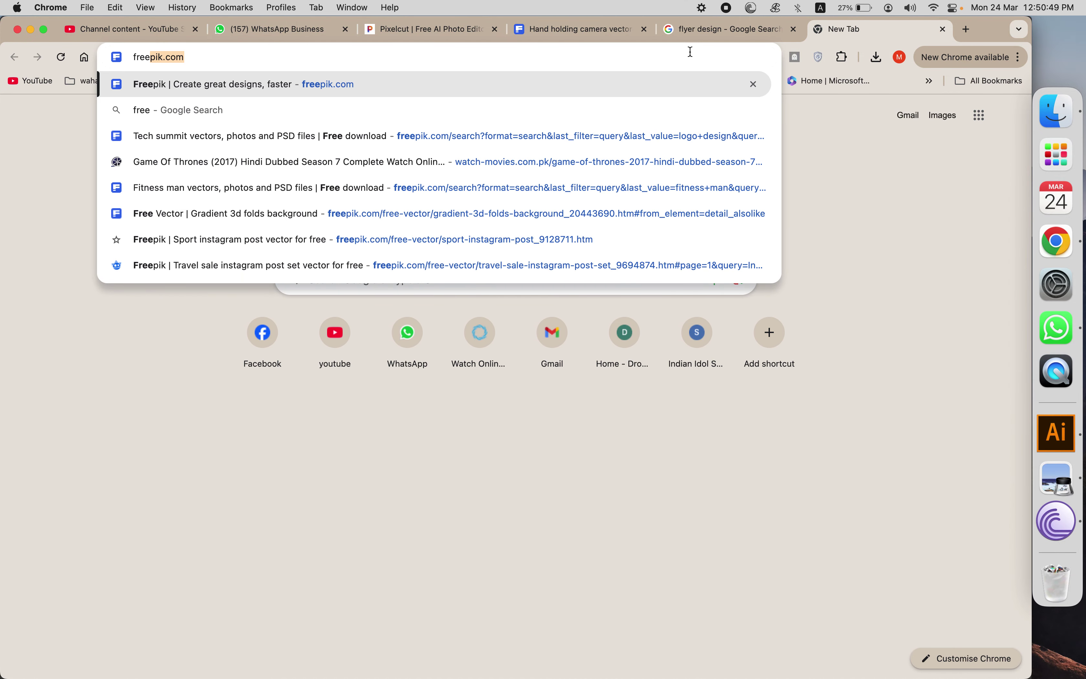
{"action": "key", "text": "Return"}
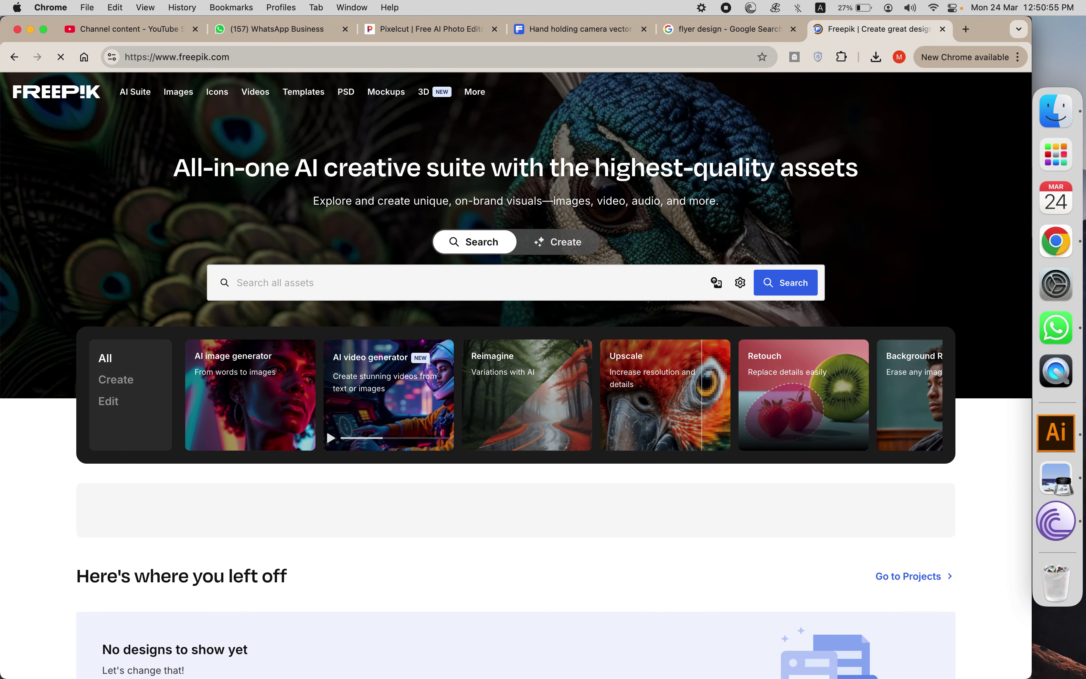
{"action": "type", "text": "flyer de"}
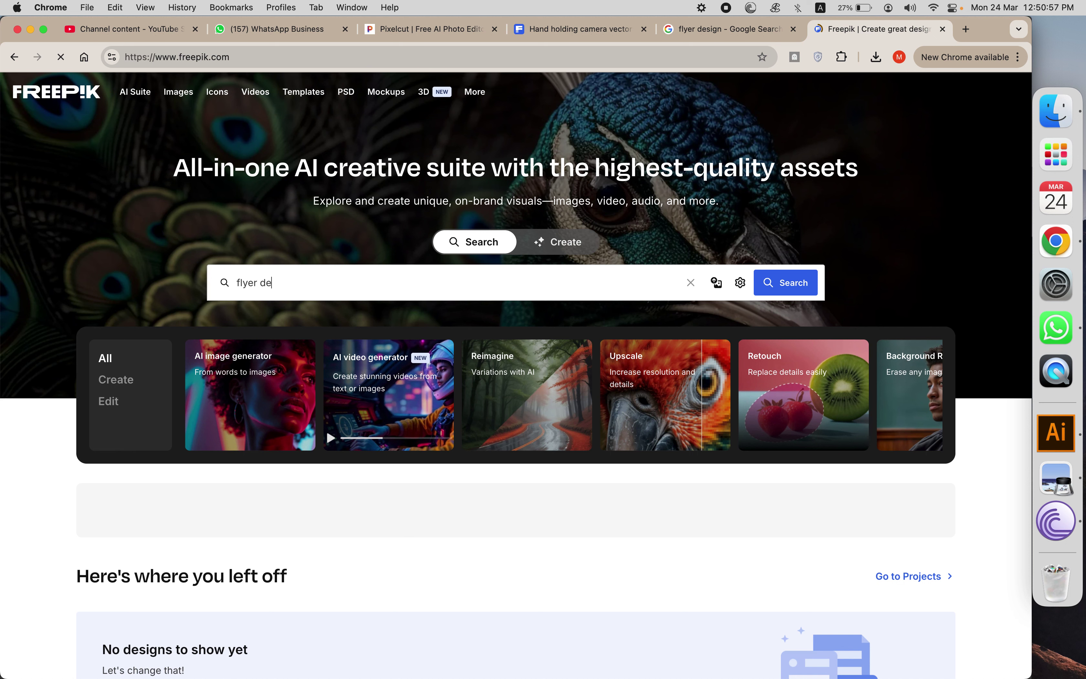
{"action": "type", "text": "sign"}
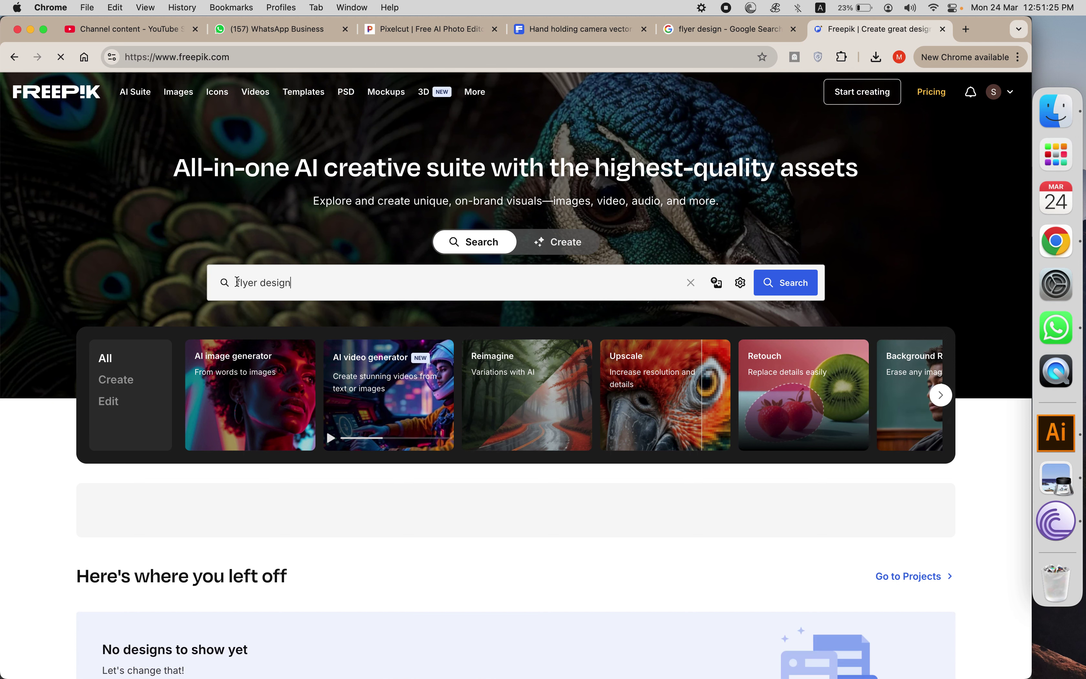
{"action": "scroll", "coordinate": [305, 382], "scroll_direction": "down", "scroll_amount": 7}
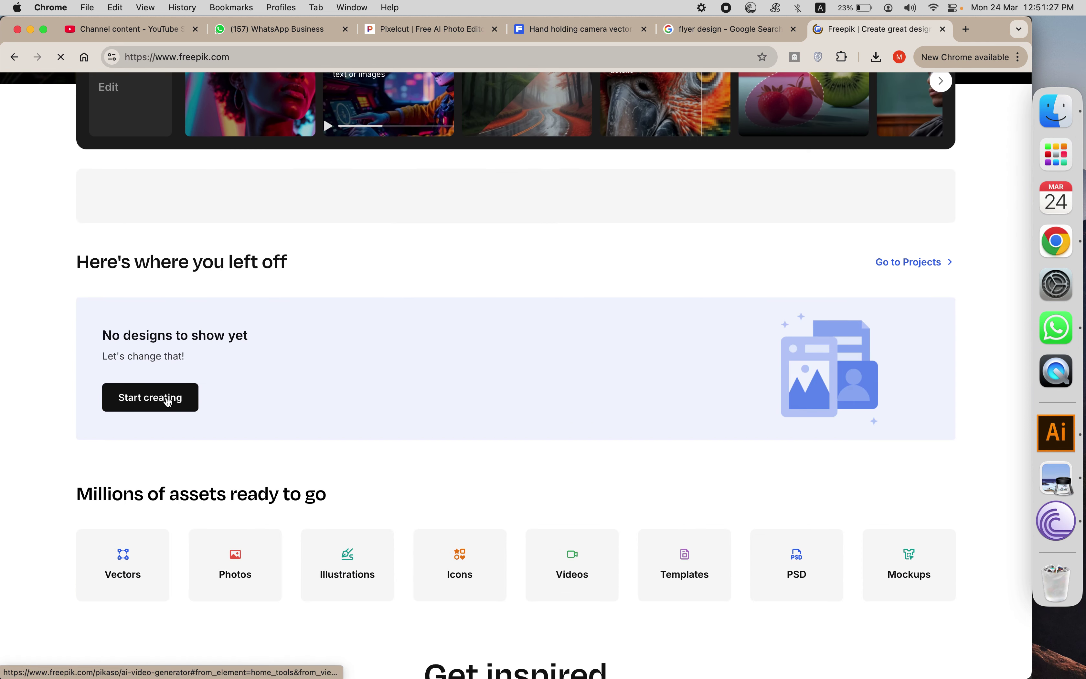
{"action": "scroll", "coordinate": [60, 408], "scroll_direction": "down", "scroll_amount": 10}
{"action": "scroll", "coordinate": [60, 408], "scroll_direction": "up", "scroll_amount": 17}
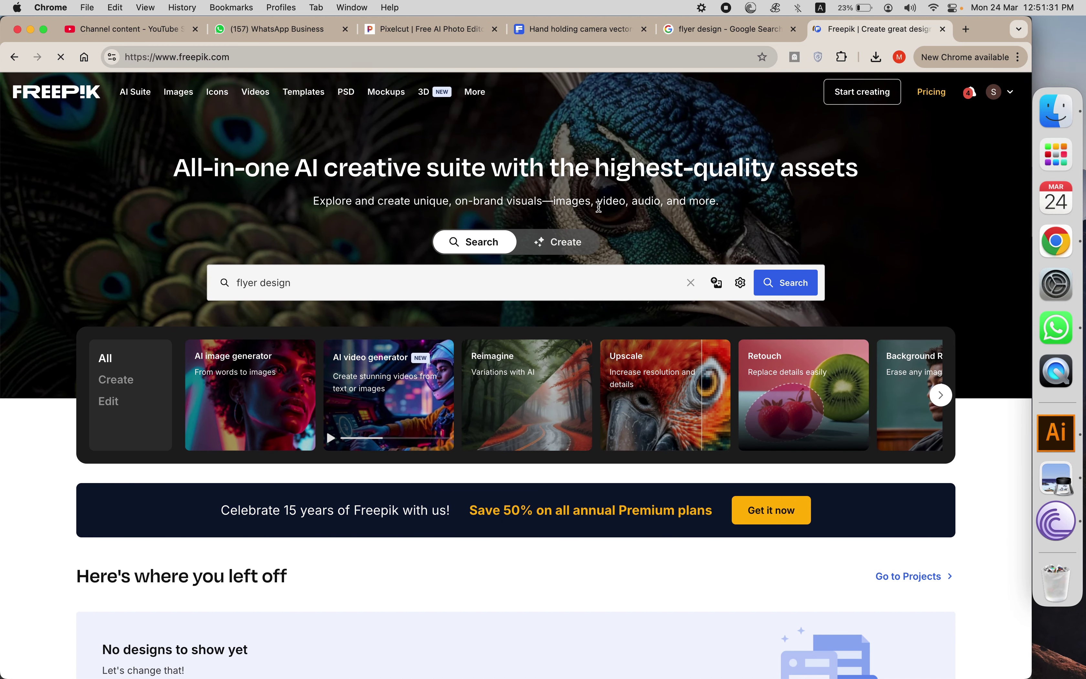
{"action": "key", "text": "Return"}
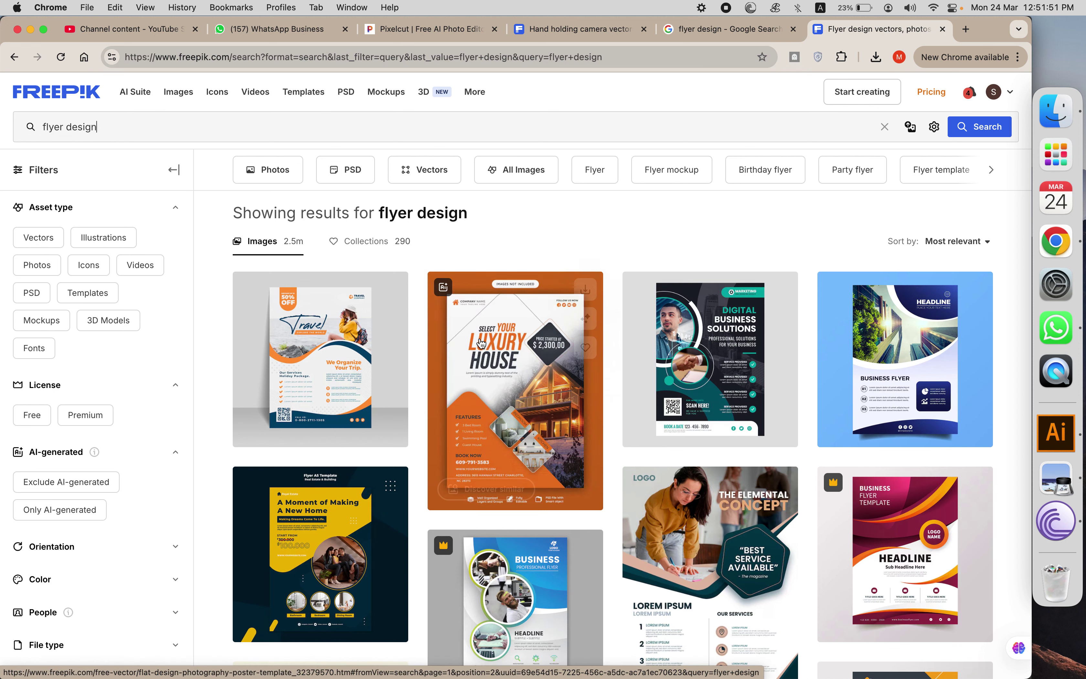
{"action": "left_click", "coordinate": [40, 239]}
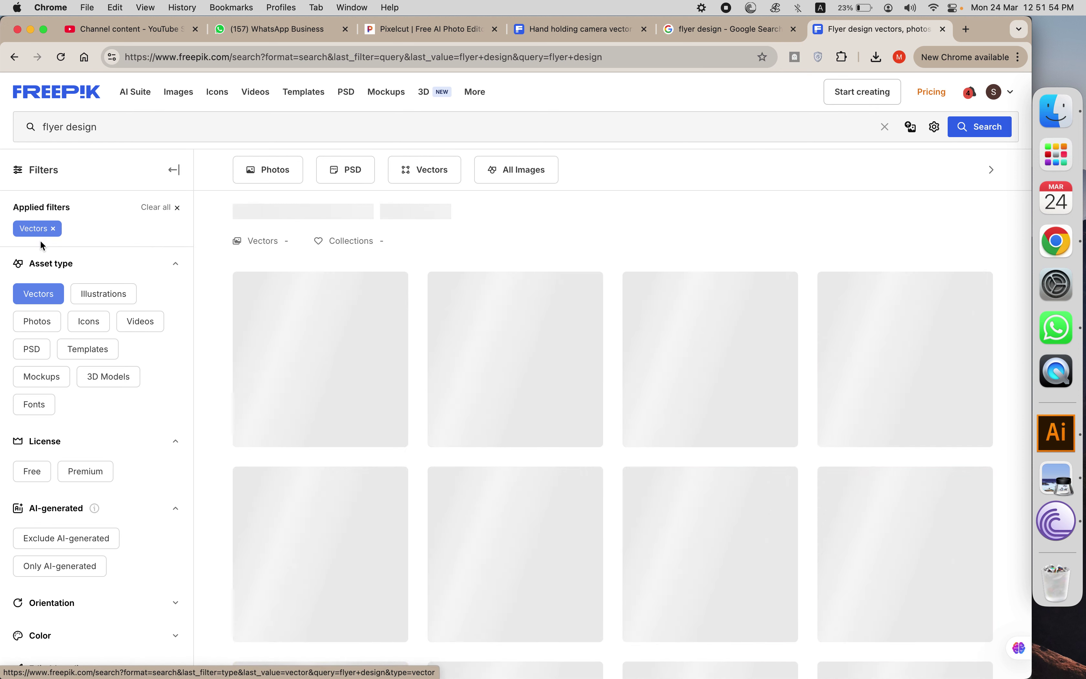
{"action": "left_click", "coordinate": [32, 471]}
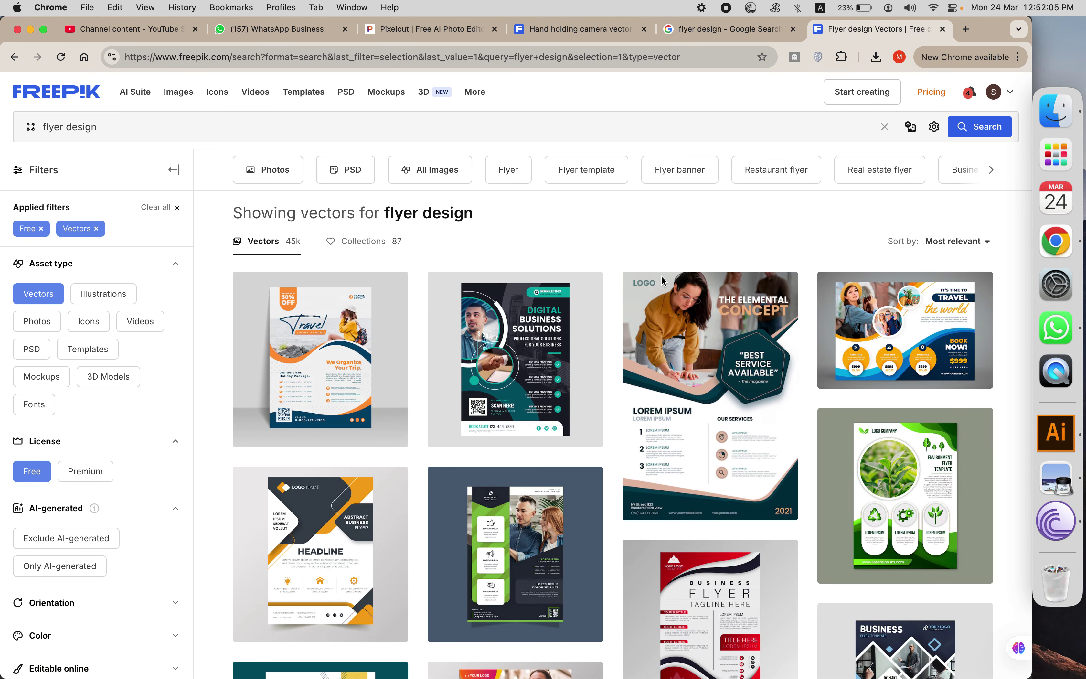
Browse the free vector flyer templates and examine their layouts, shapes and colour schemes for design ideas
{"action": "scroll", "coordinate": [464, 377], "scroll_direction": "down", "scroll_amount": 9}
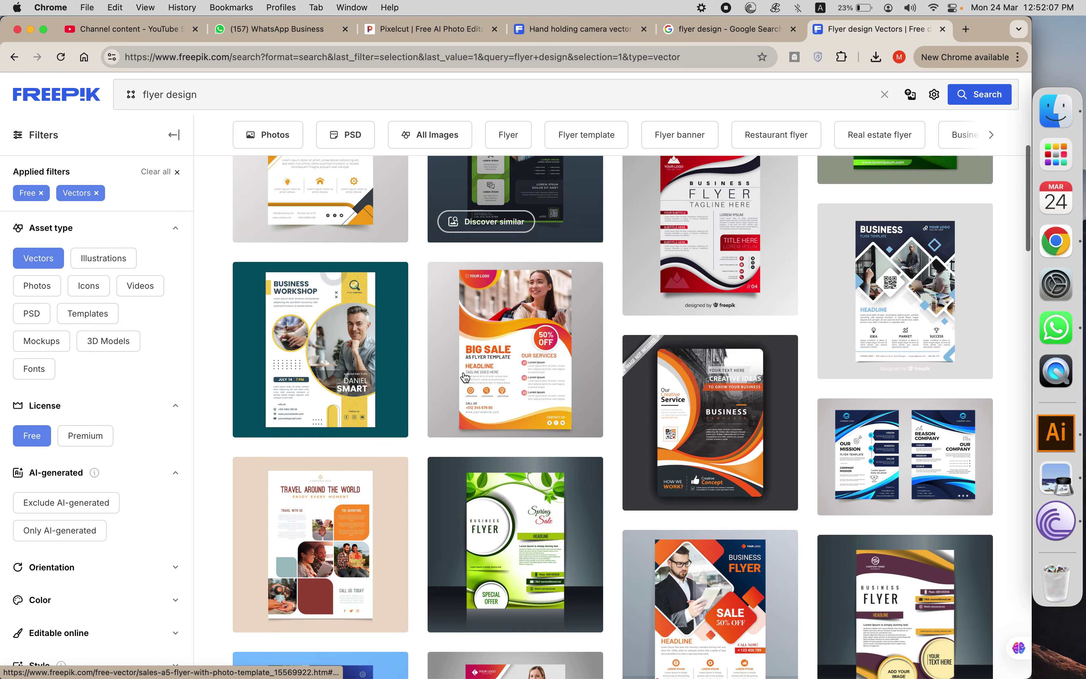
{"action": "scroll", "coordinate": [464, 377], "scroll_direction": "down", "scroll_amount": 2}
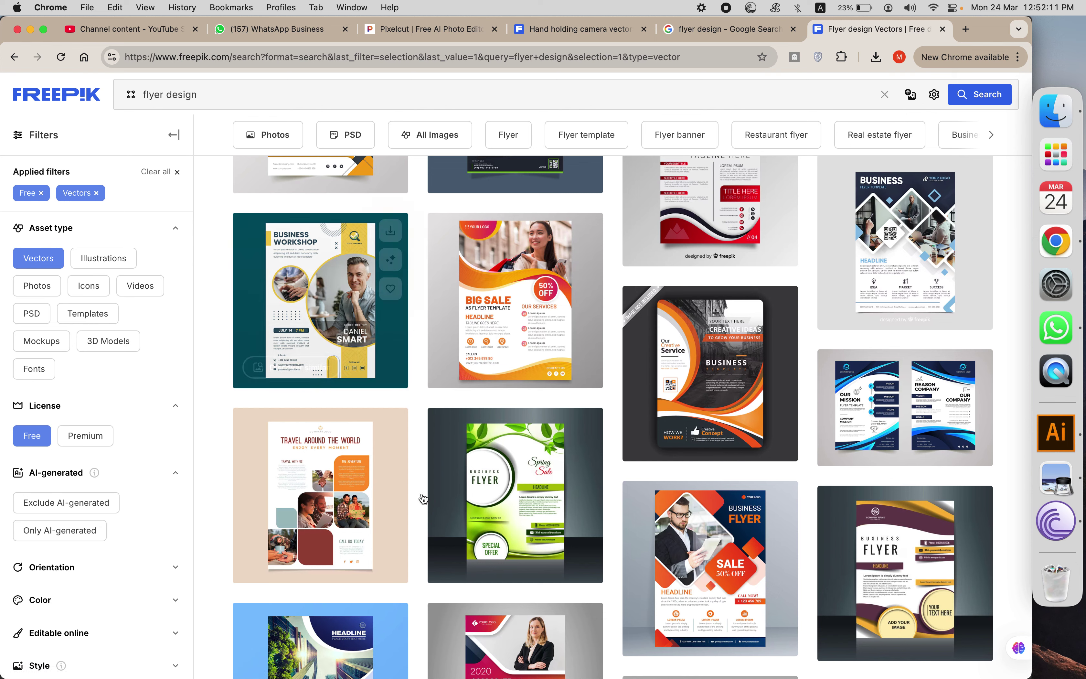
{"action": "scroll", "coordinate": [488, 487], "scroll_direction": "down", "scroll_amount": 6}
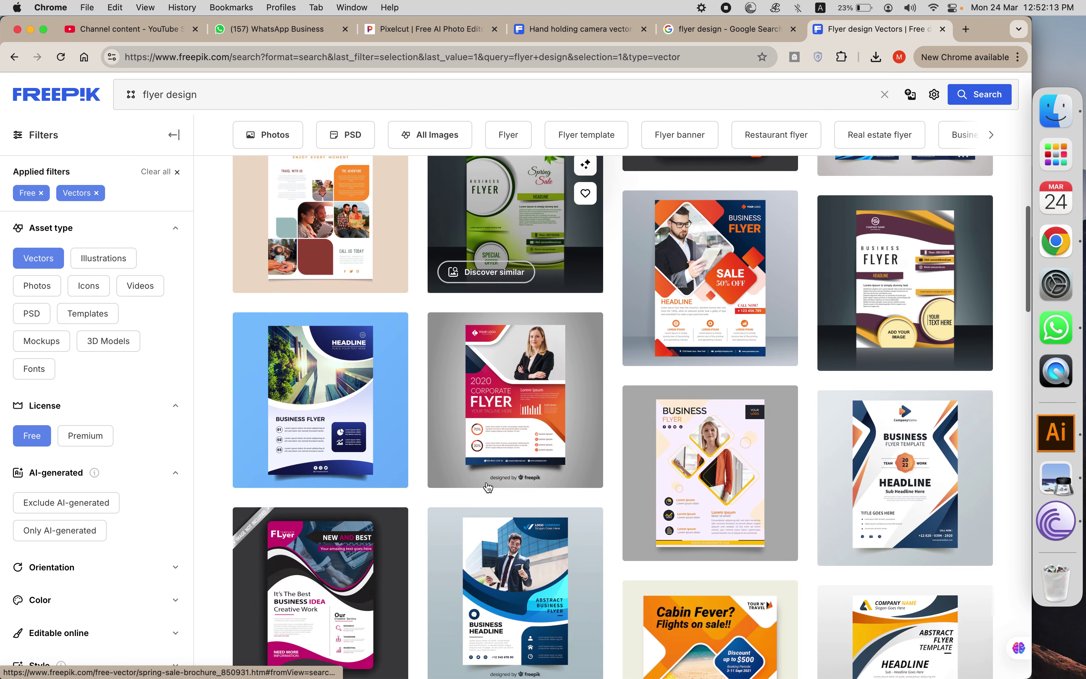
{"action": "scroll", "coordinate": [488, 487], "scroll_direction": "down", "scroll_amount": 4}
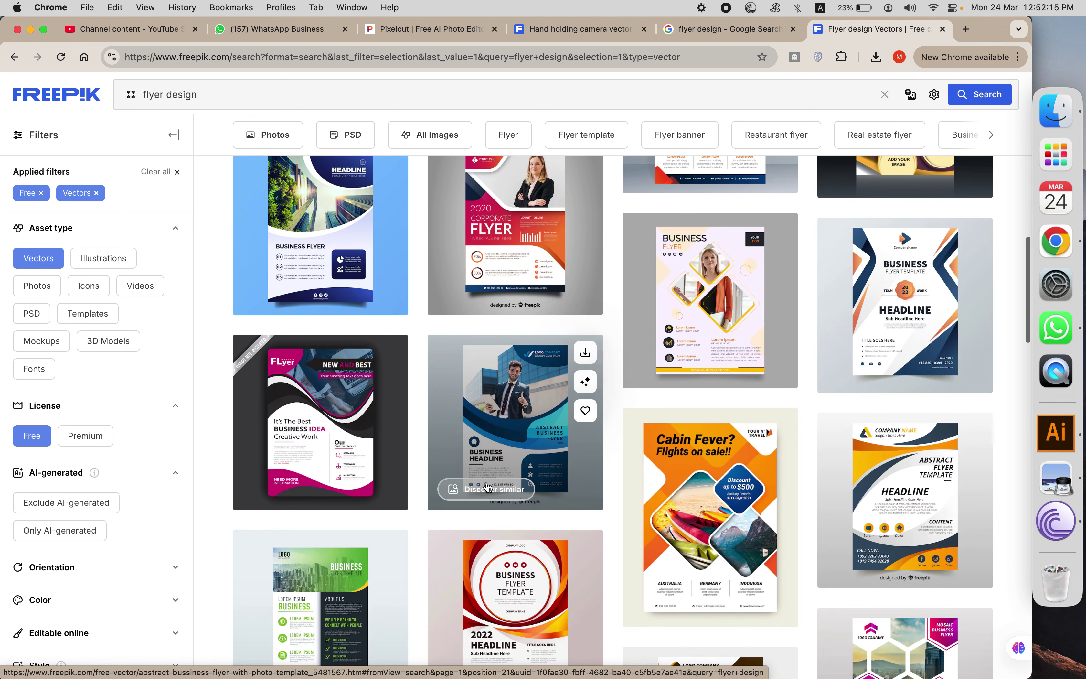
{"action": "scroll", "coordinate": [487, 487], "scroll_direction": "down", "scroll_amount": 6}
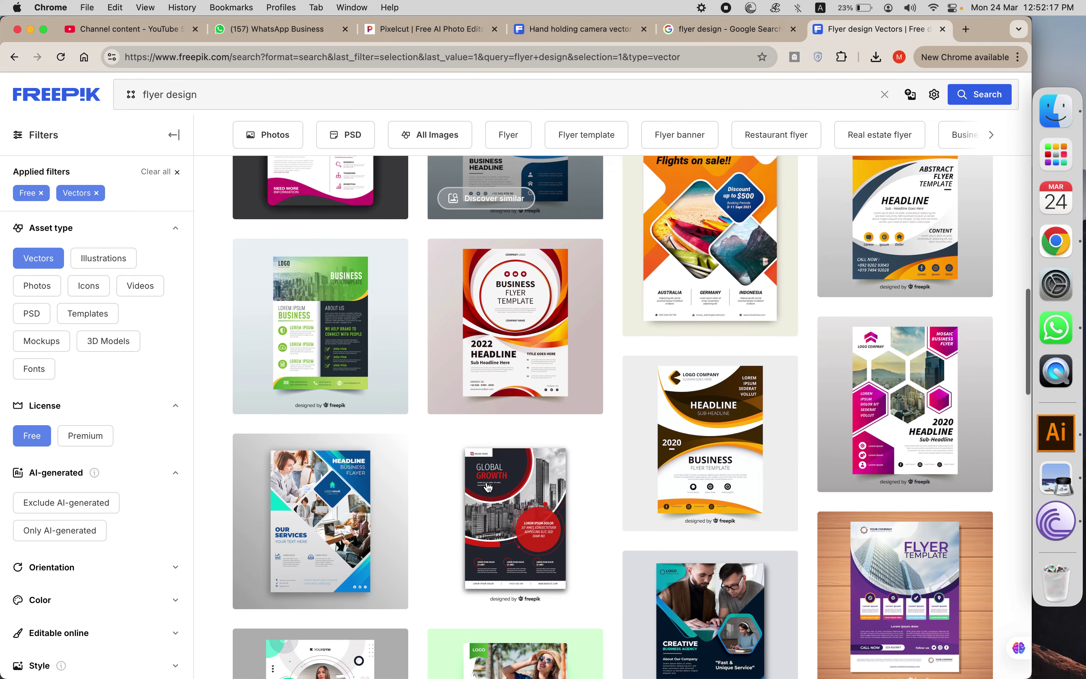
{"action": "mouse_move", "coordinate": [582, 472]}
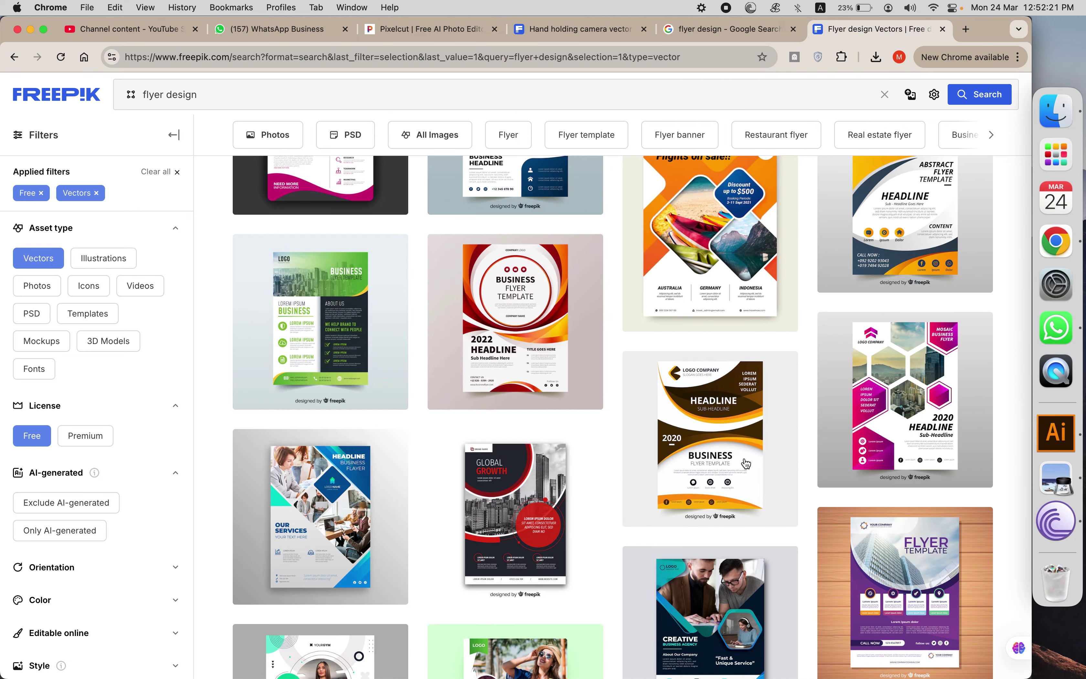
{"action": "scroll", "coordinate": [552, 377], "scroll_direction": "up", "scroll_amount": 4}
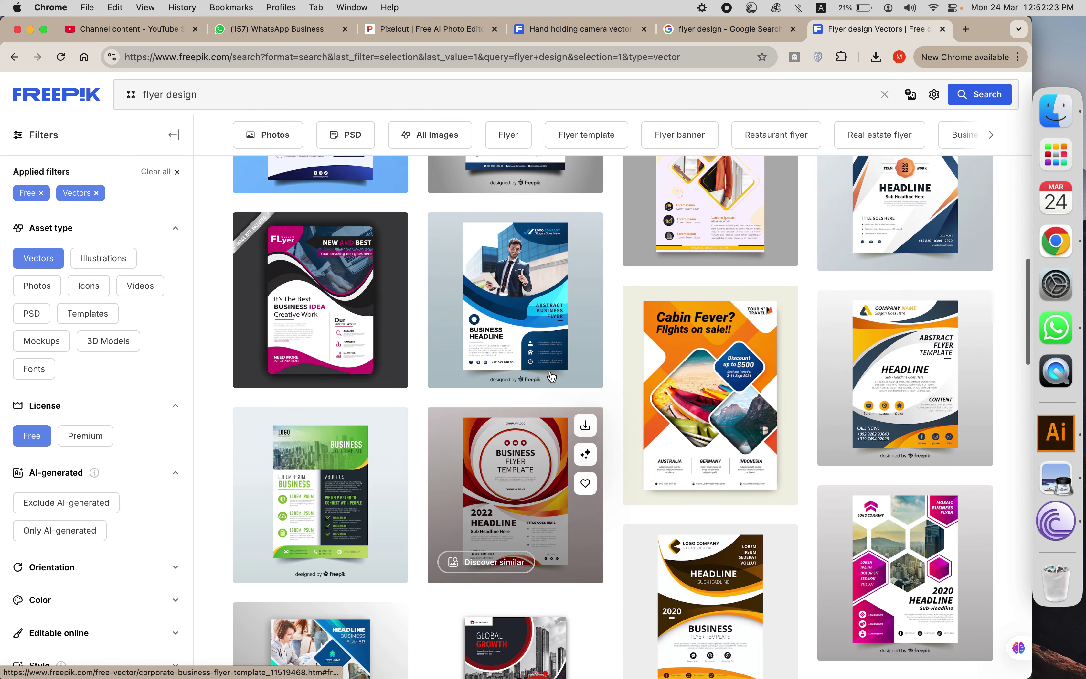
{"action": "scroll", "coordinate": [551, 377], "scroll_direction": "up", "scroll_amount": 2}
{"action": "scroll", "coordinate": [534, 368], "scroll_direction": "up", "scroll_amount": 3}
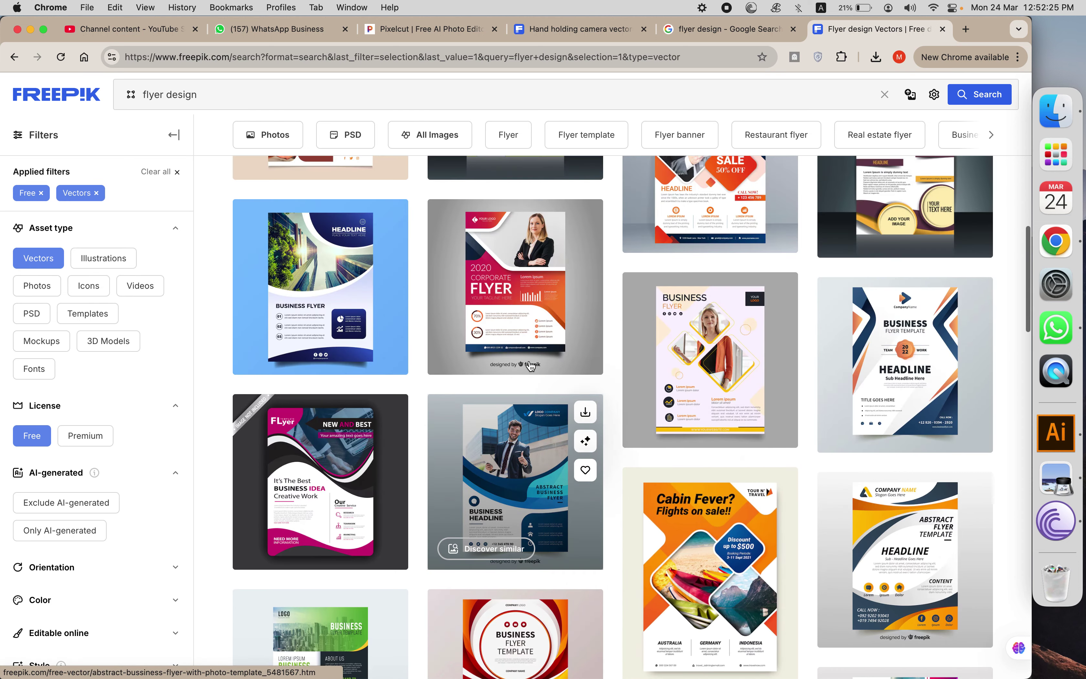
{"action": "scroll", "coordinate": [531, 366], "scroll_direction": "up", "scroll_amount": 10}
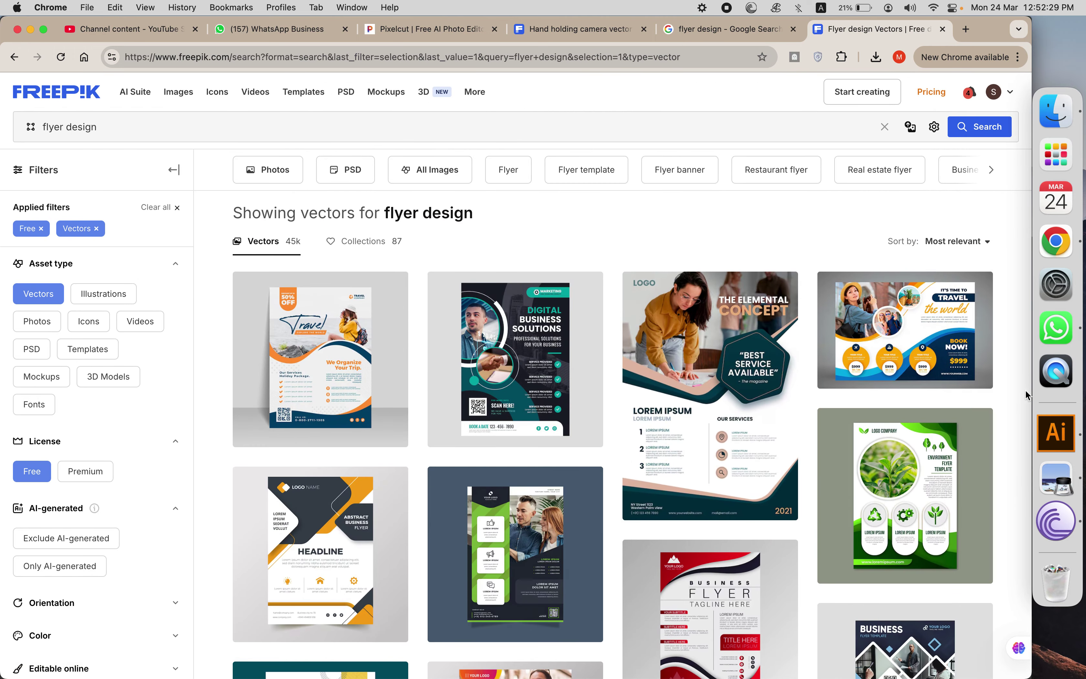
Switch to Illustrator and configure a new document with the Print A4 preset and units in inches
{"action": "left_click", "coordinate": [1044, 419]}
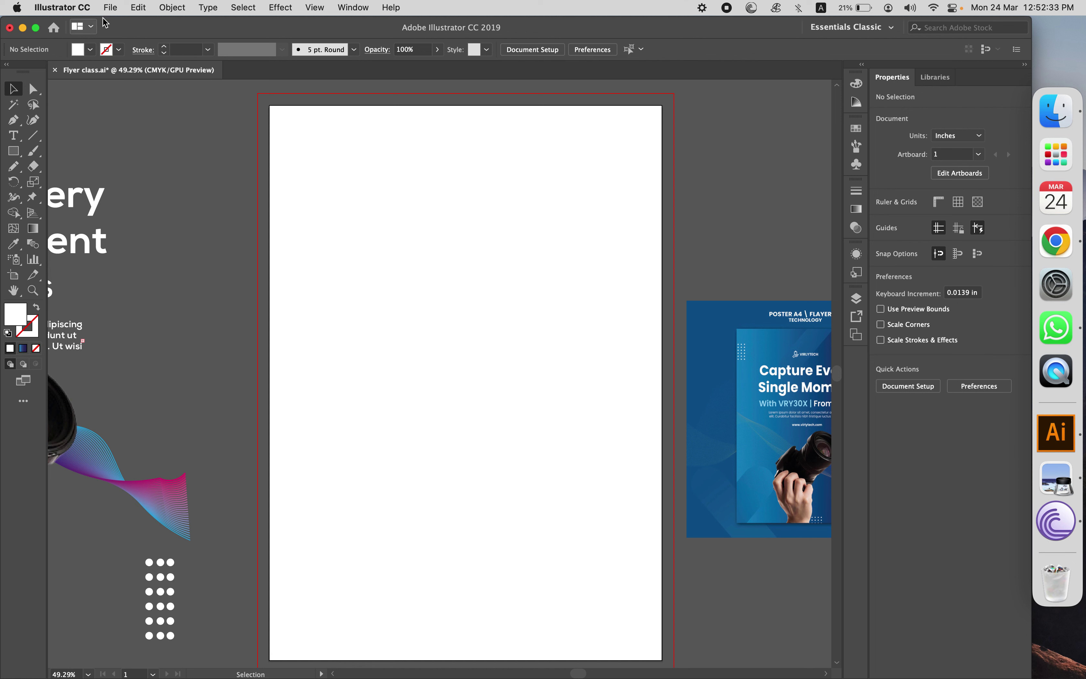
{"action": "left_click", "coordinate": [116, 9]}
{"action": "left_click", "coordinate": [120, 27]}
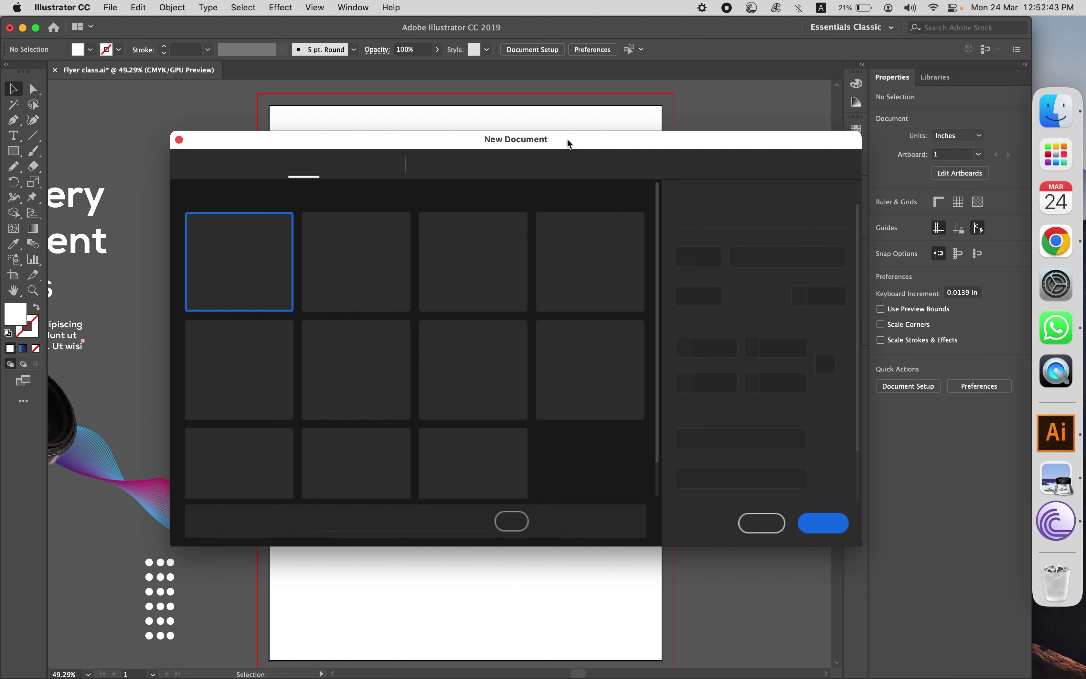
{"action": "left_click", "coordinate": [558, 170]}
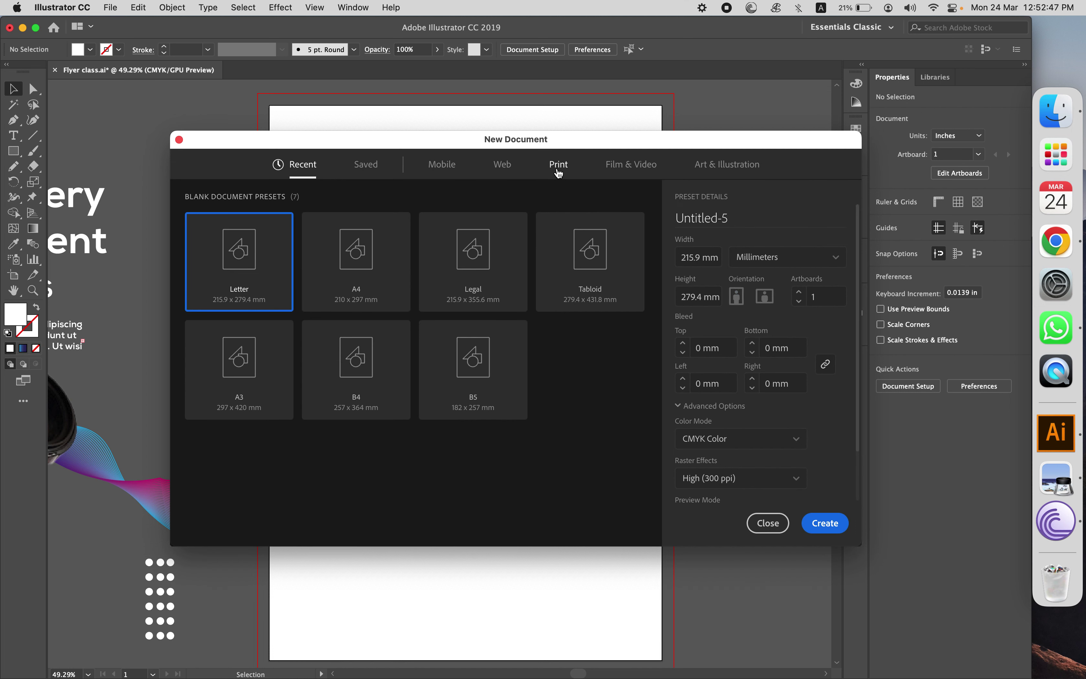
{"action": "left_click", "coordinate": [354, 279]}
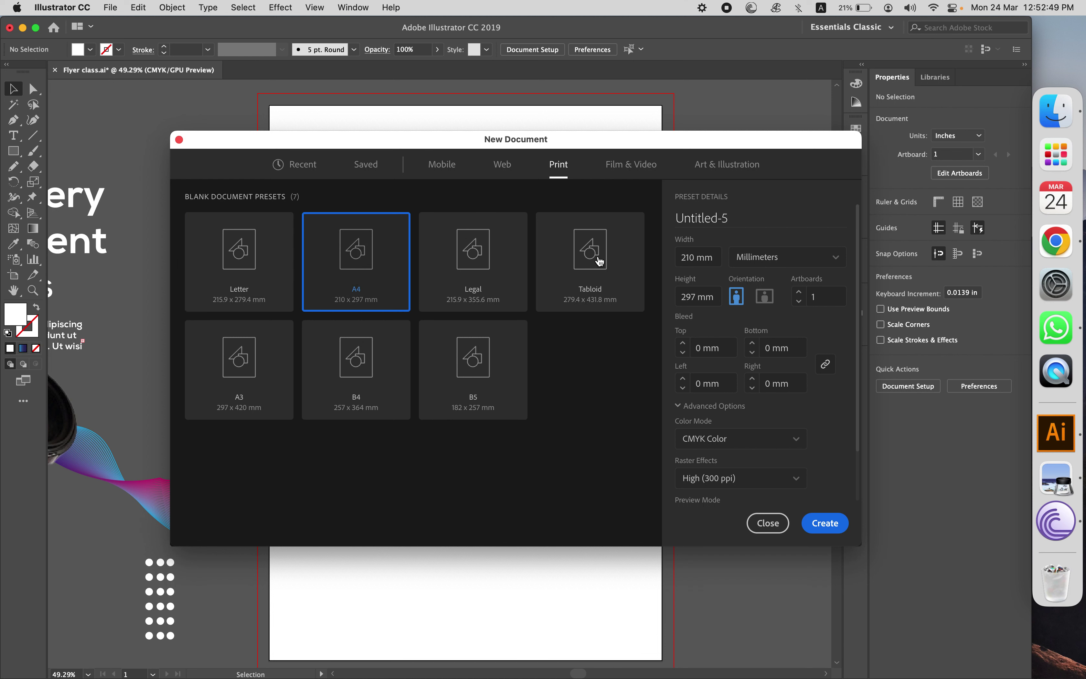
{"action": "left_click", "coordinate": [777, 256]}
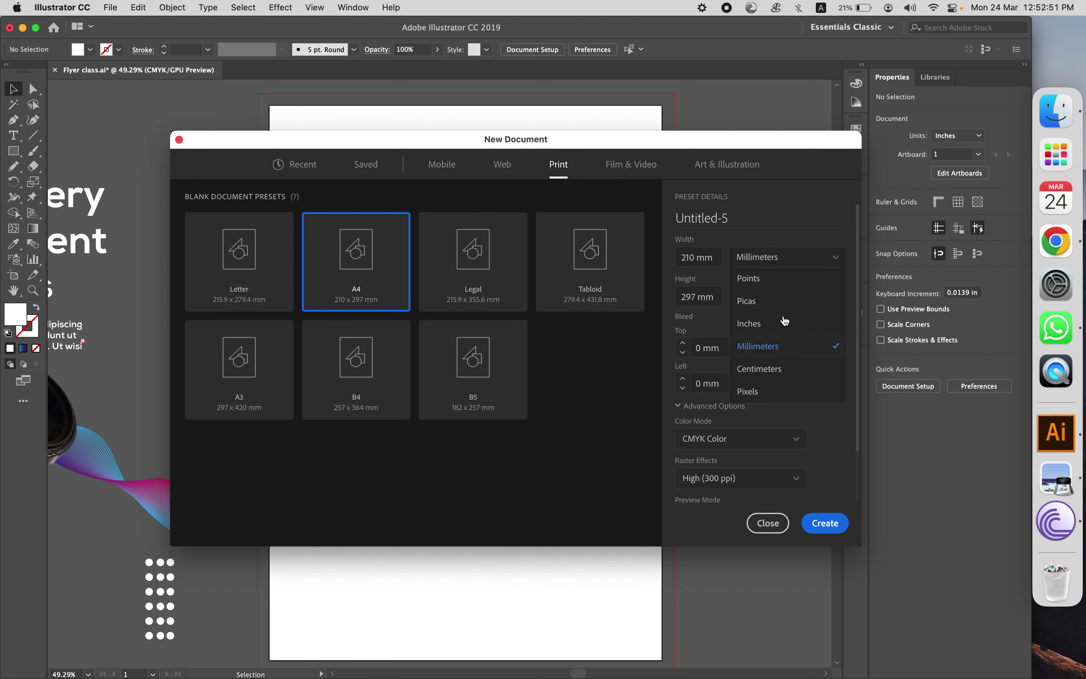
{"action": "left_click", "coordinate": [783, 327]}
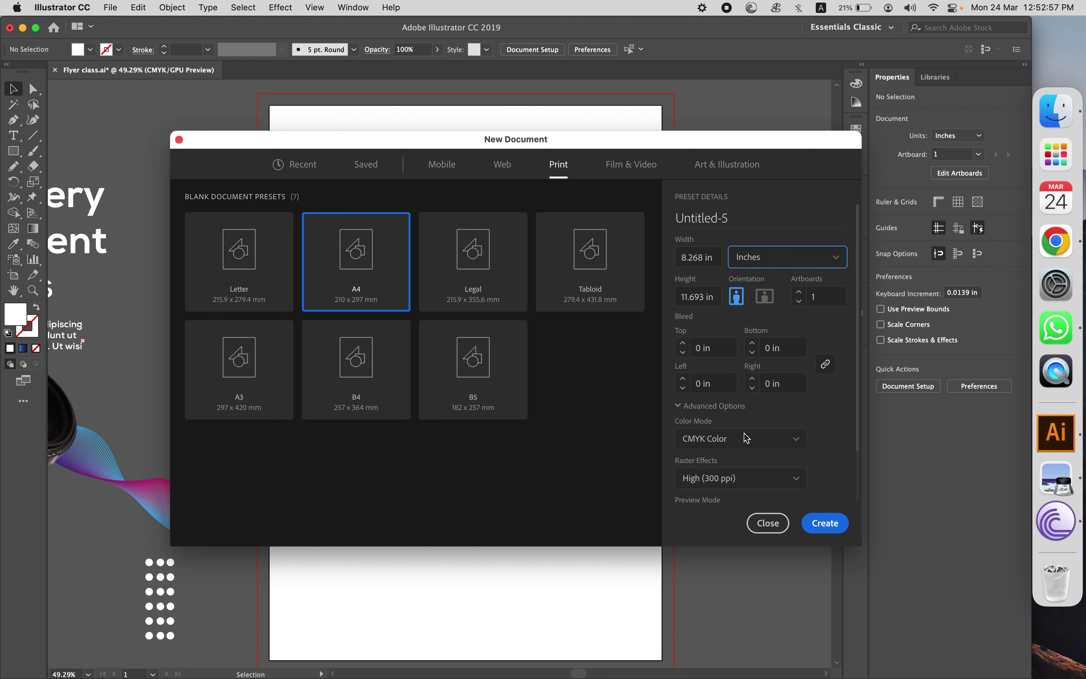
Set the new document's bleed to 0.25 in on all sides and close the dialog without creating the document
{"action": "left_click", "coordinate": [717, 349]}
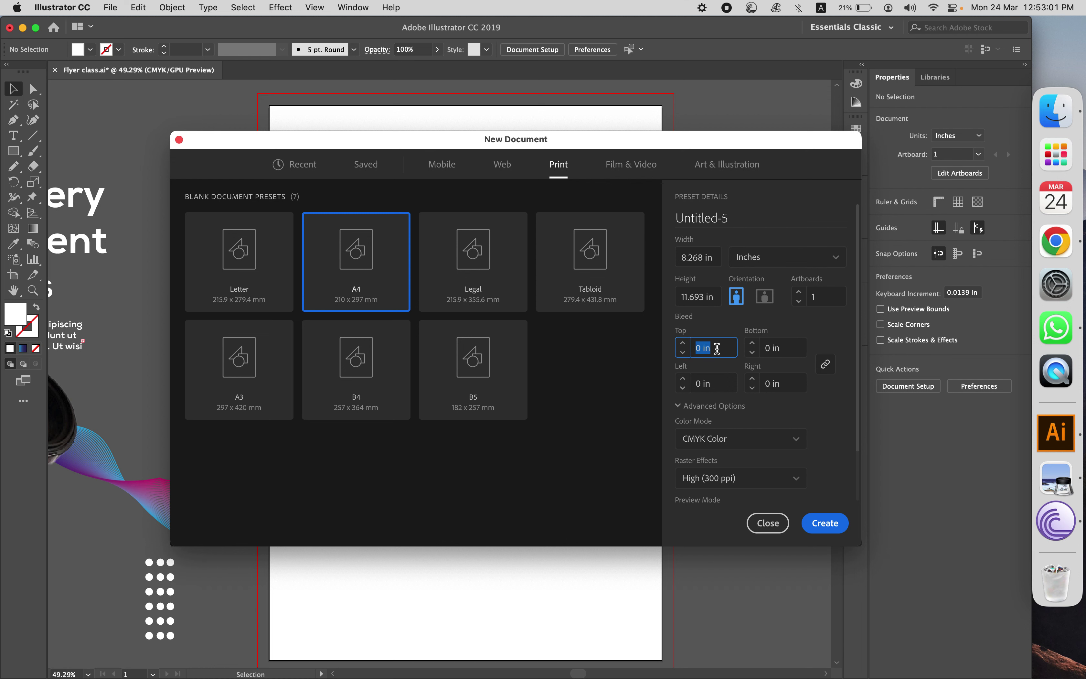
{"action": "type", "text": "0.25"}
{"action": "left_click", "coordinate": [789, 348]}
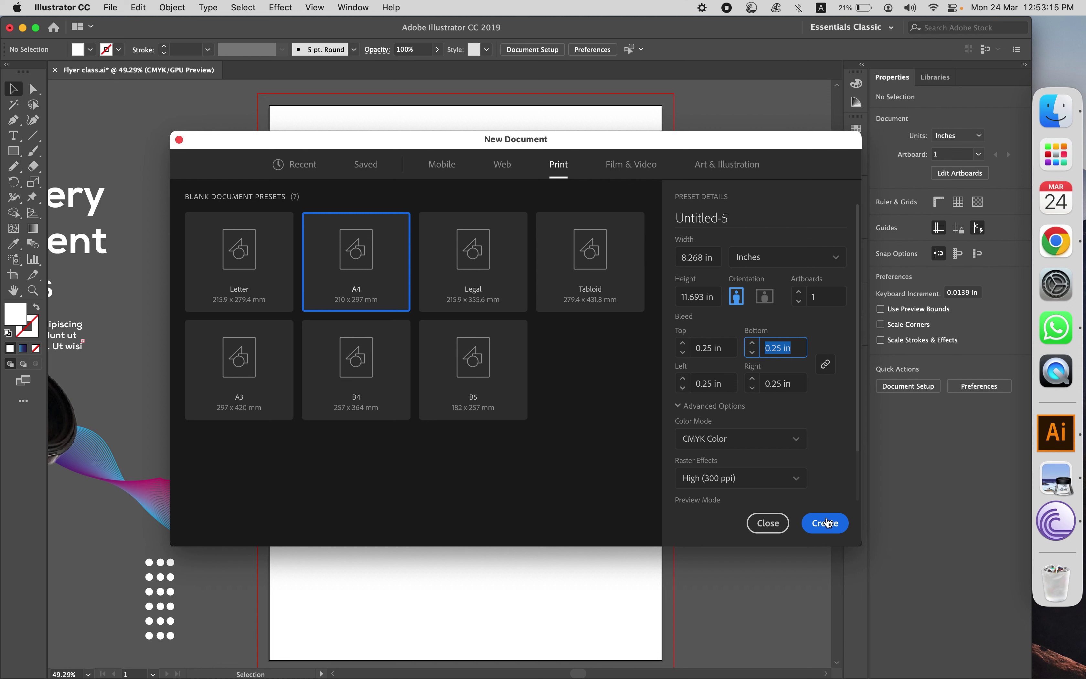
{"action": "left_click", "coordinate": [781, 522]}
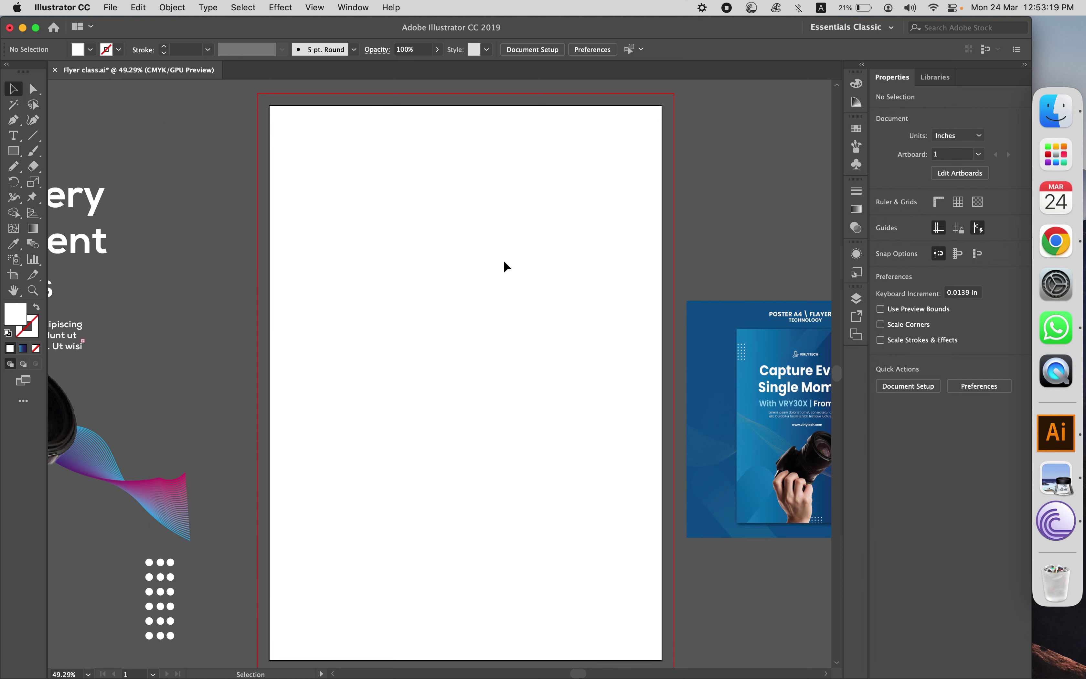
Switch to Chrome, open a new tab and search Google for "bleed and no bleed document"
{"action": "left_click", "coordinate": [1056, 241]}
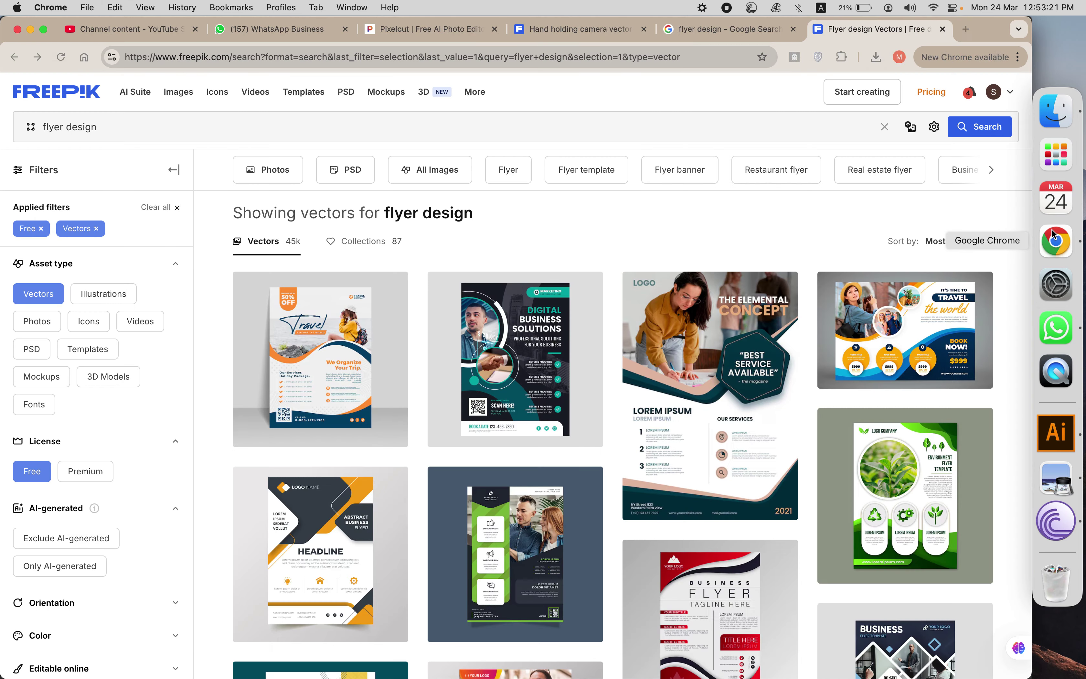
{"action": "left_click", "coordinate": [966, 29]}
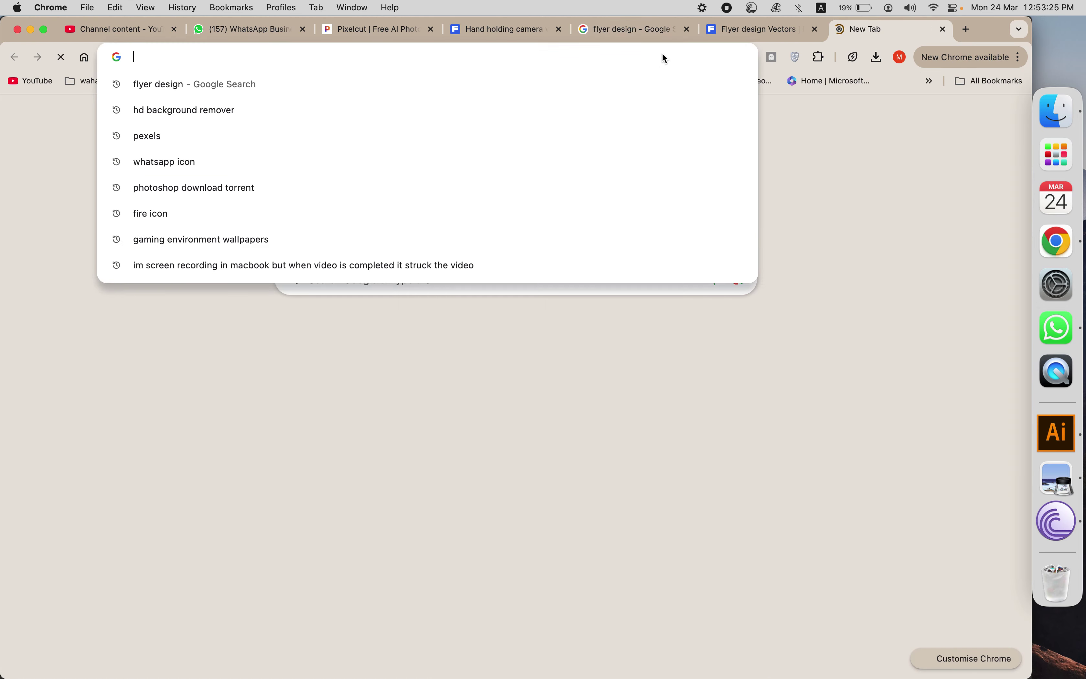
{"action": "type", "text": "blee"}
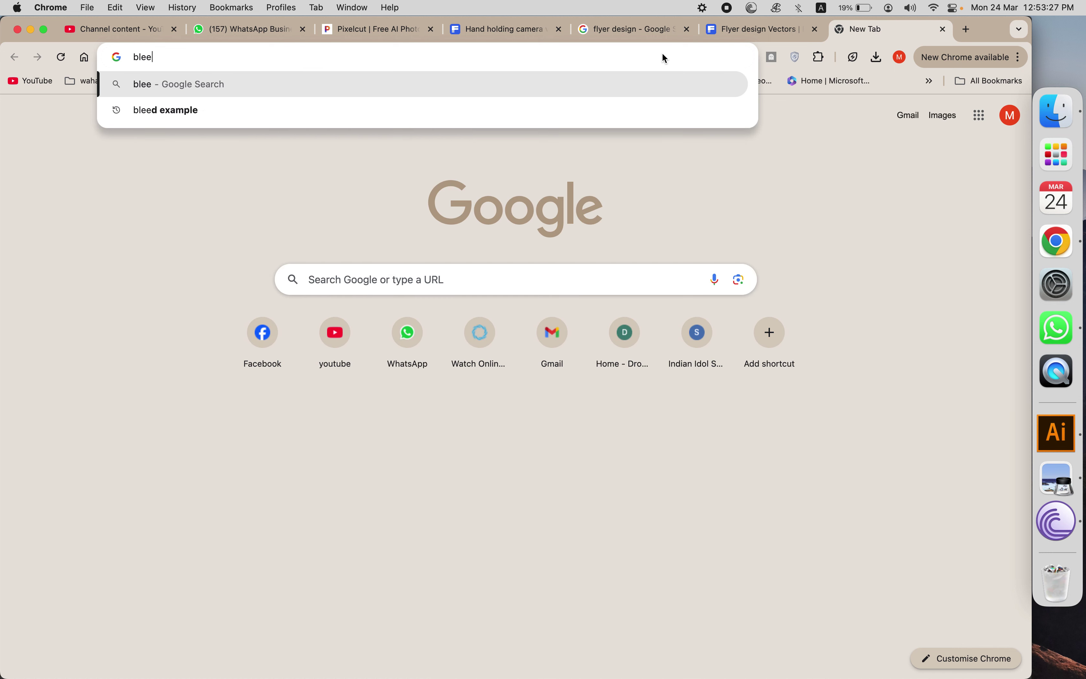
{"action": "type", "text": "d and no bl"}
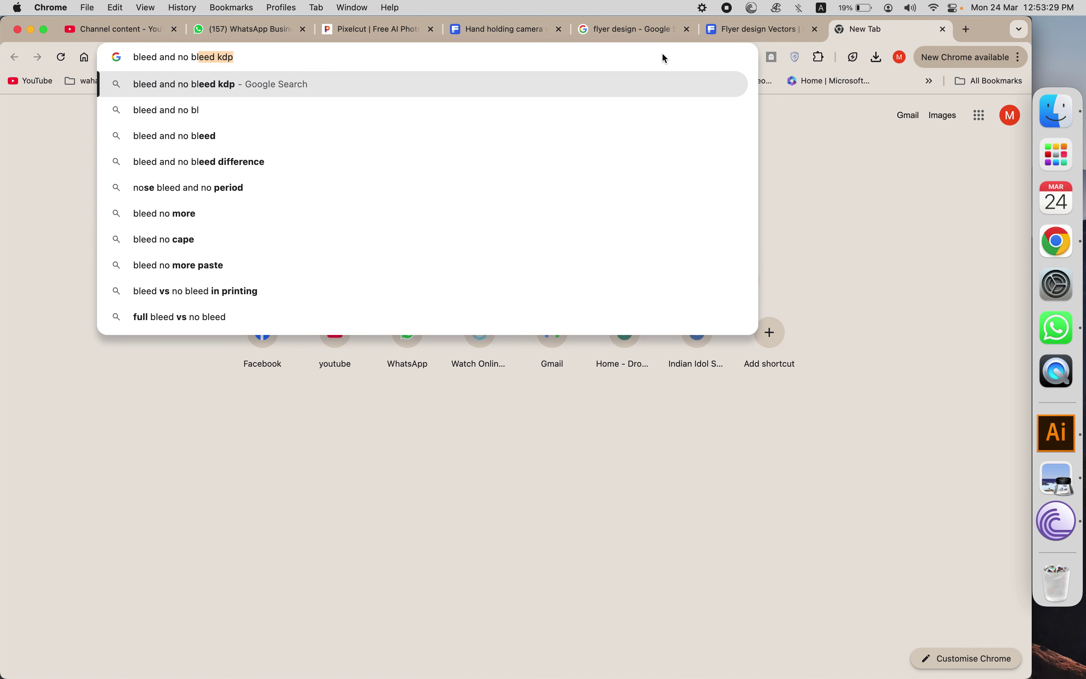
{"action": "type", "text": "eed document"}
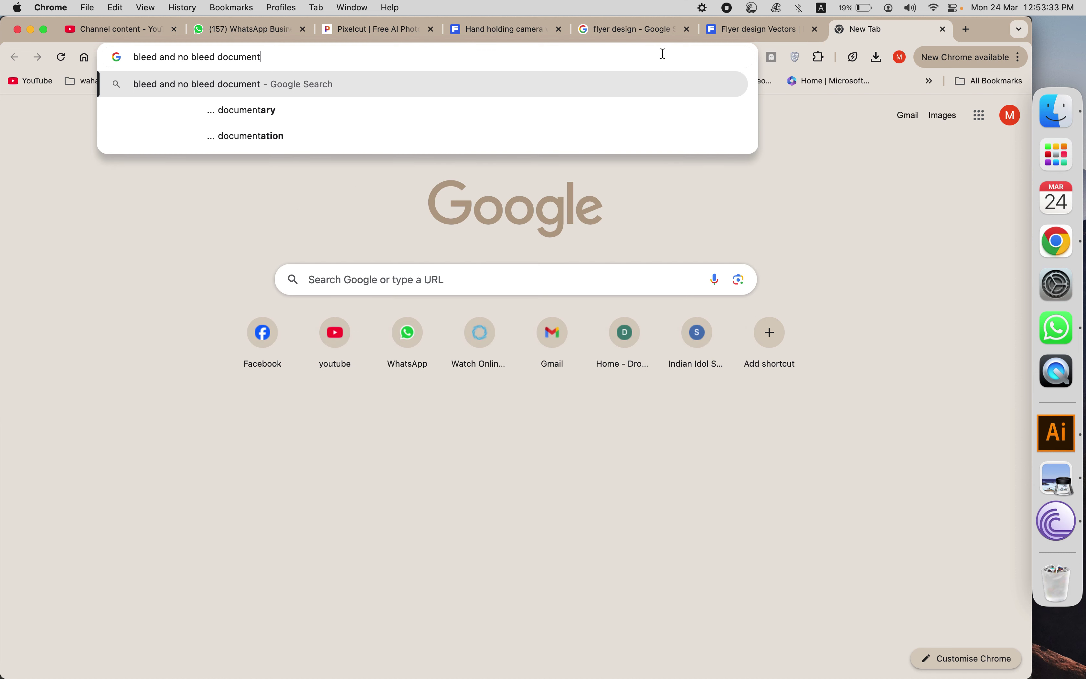
{"action": "key", "text": "Return"}
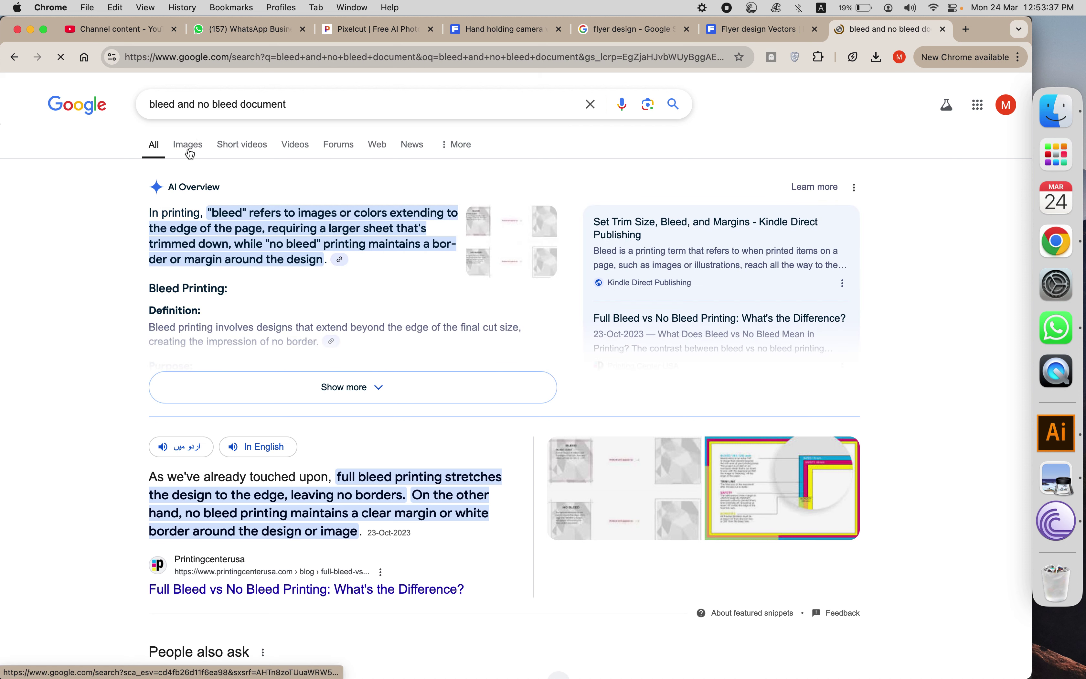
Show the image results for the bleed search and enlarge the Ignite Printing bleed versus no bleed comparison
{"action": "left_click", "coordinate": [190, 152]}
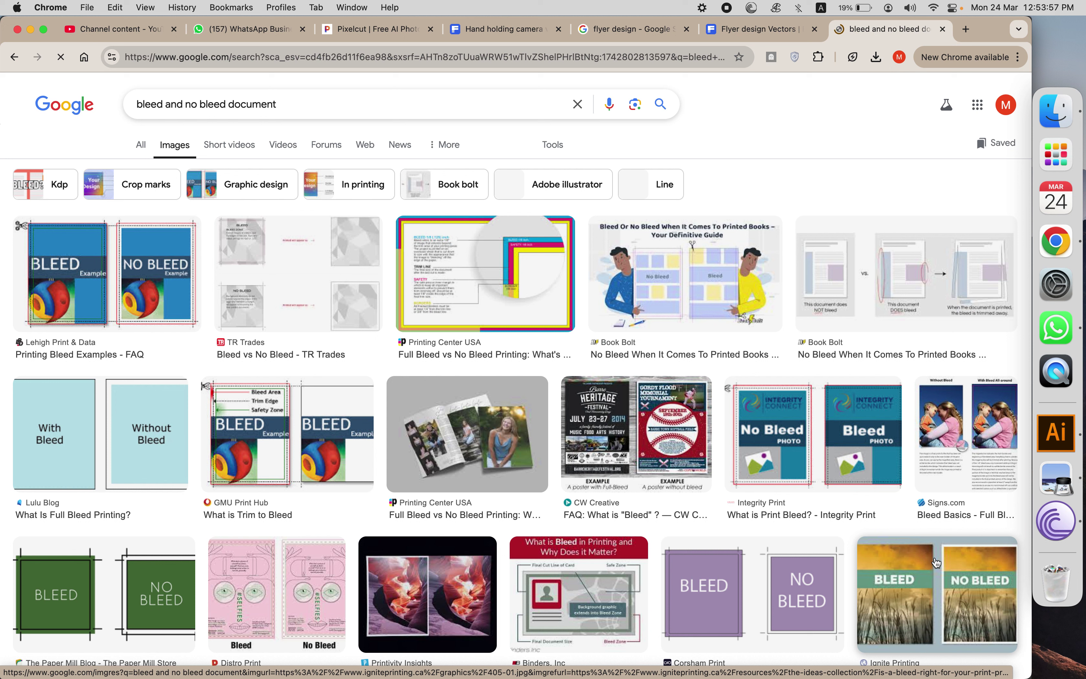
{"action": "scroll", "coordinate": [931, 578], "scroll_direction": "down", "scroll_amount": 2}
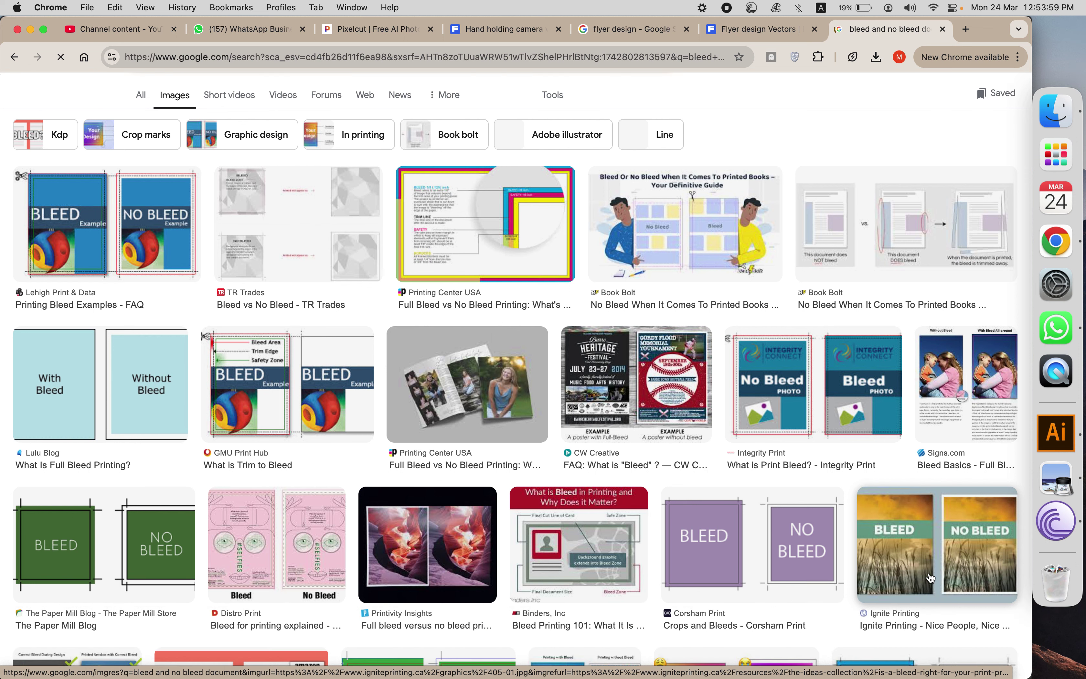
{"action": "scroll", "coordinate": [931, 578], "scroll_direction": "down", "scroll_amount": 1}
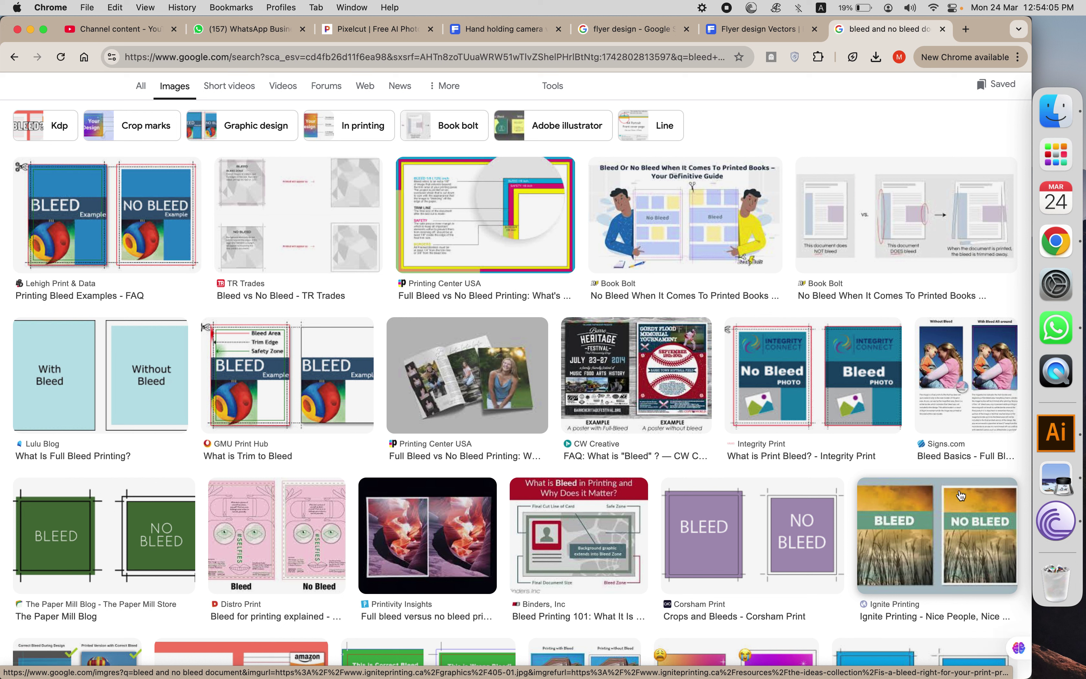
{"action": "left_click", "coordinate": [936, 494]}
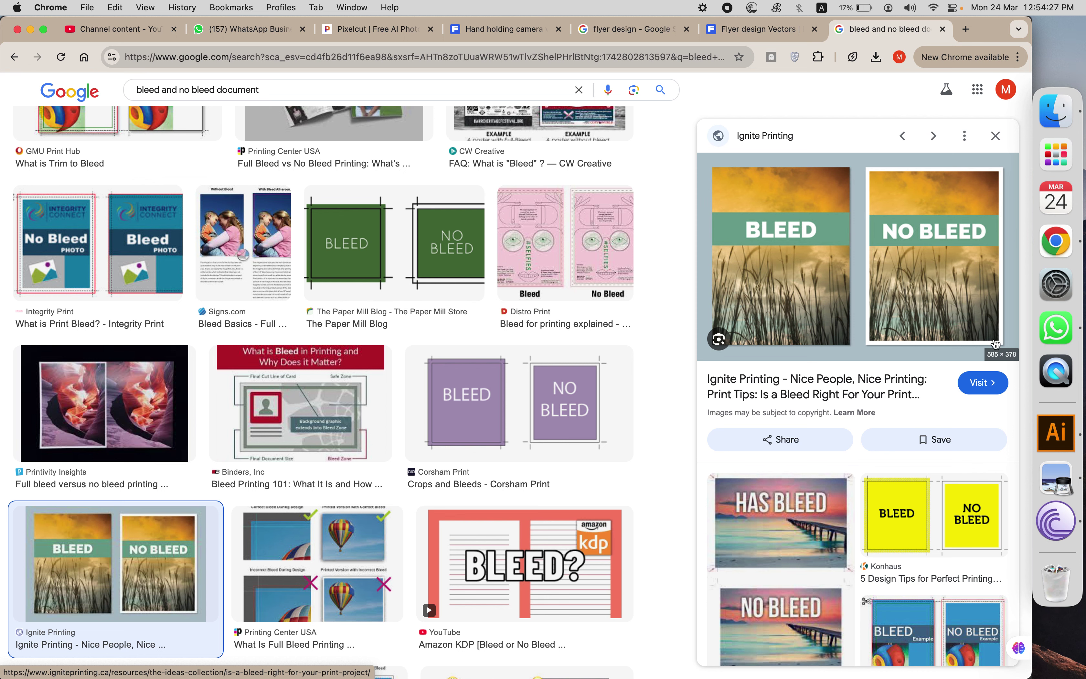
Switch to Illustrator and draw a white rectangle about 8.77 × 12.19 in over the artboard, extending to the bleed guides on every side
{"action": "left_click", "coordinate": [1056, 431]}
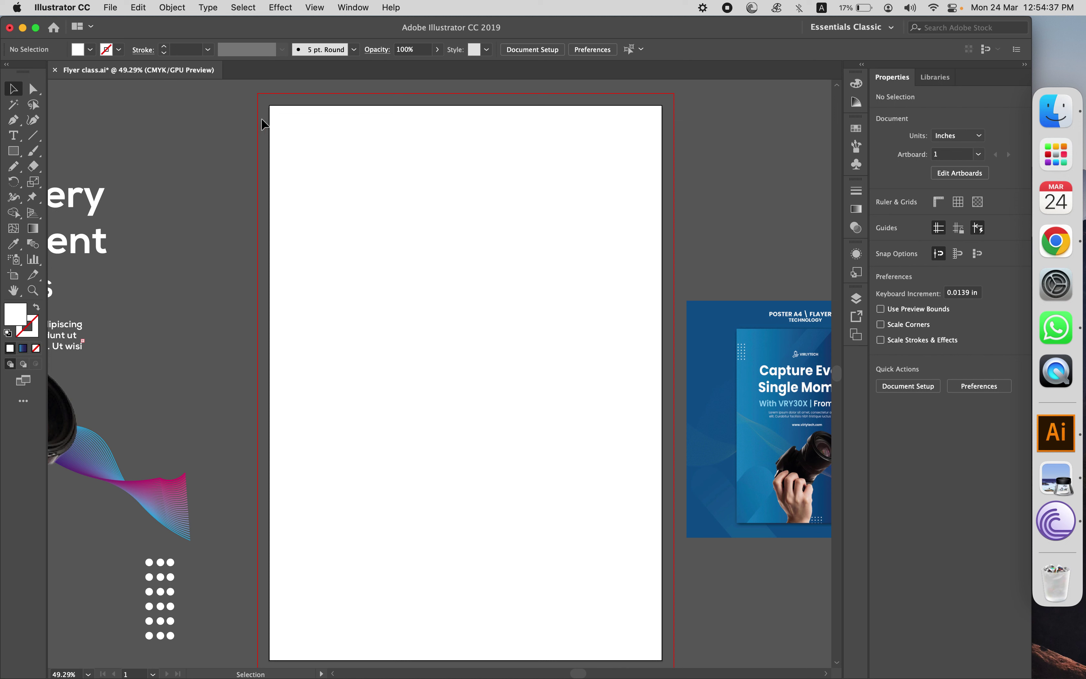
{"action": "left_click", "coordinate": [13, 150]}
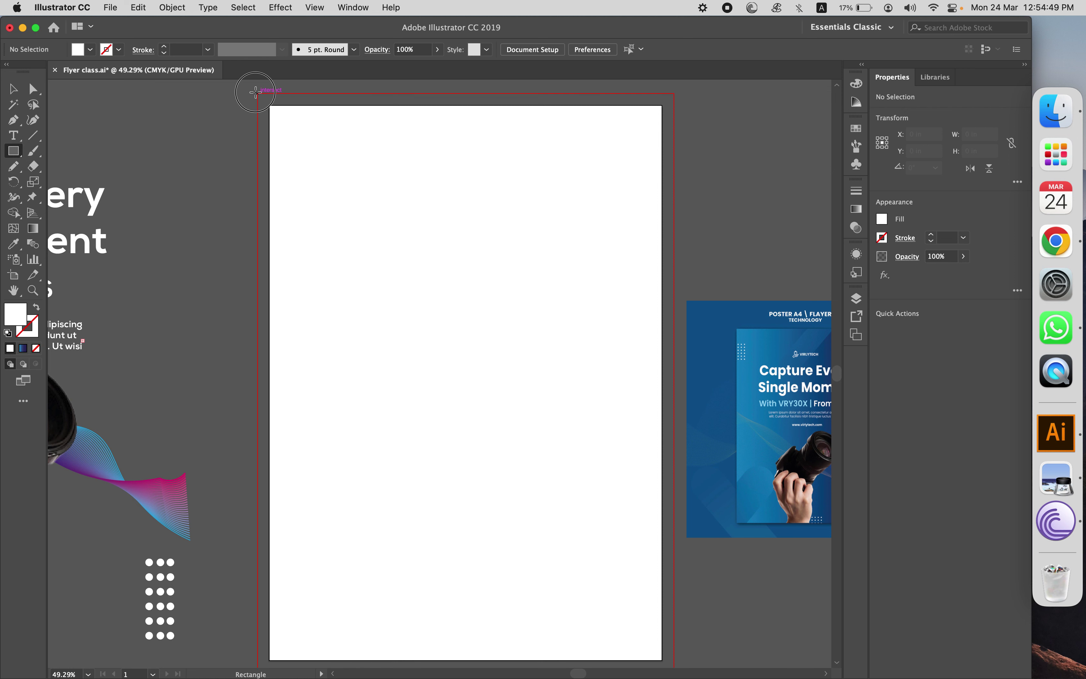
{"action": "mouse_move", "coordinate": [257, 93]}
{"action": "left_mouse_down"}
{"action": "mouse_move", "coordinate": [473, 281]}
{"action": "mouse_move", "coordinate": [611, 522]}
{"action": "mouse_move", "coordinate": [672, 665]}
{"action": "mouse_move", "coordinate": [675, 556]}
{"action": "mouse_move", "coordinate": [676, 574]}
{"action": "left_mouse_up"}
{"action": "left_click", "coordinate": [14, 91]}
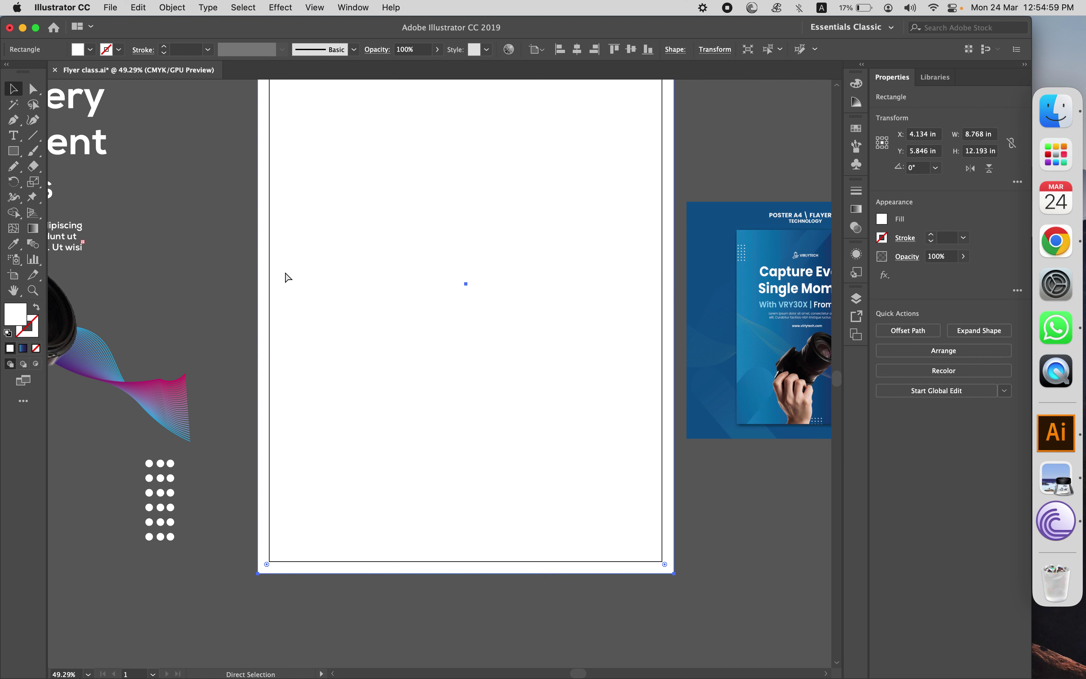
{"action": "key", "text": "super+0"}
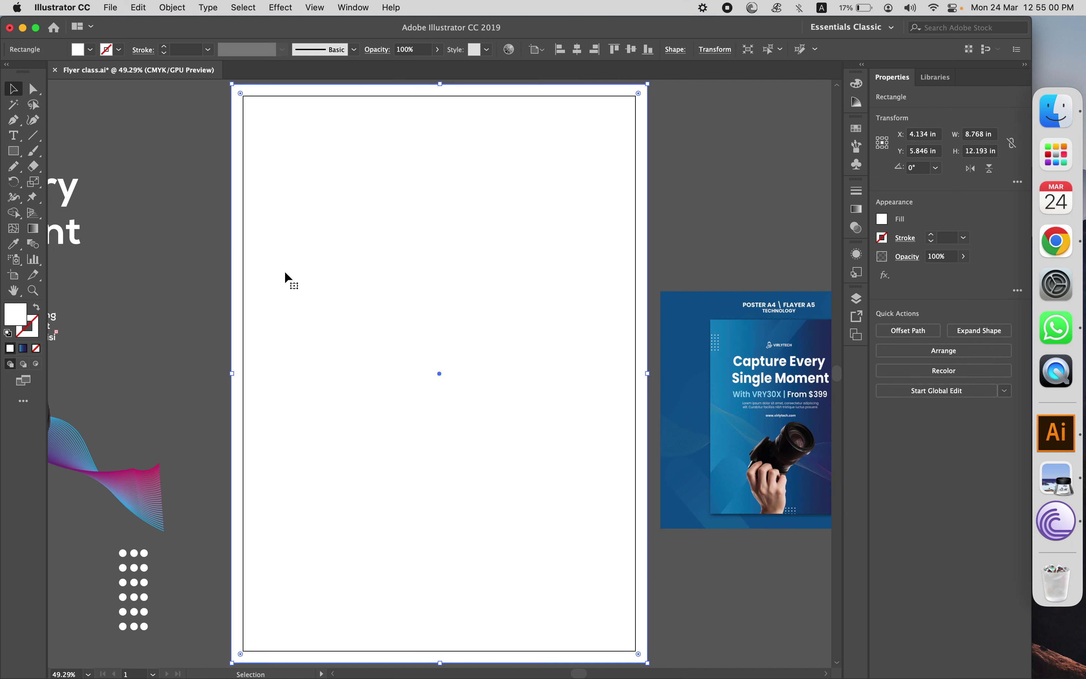
Fill the background rectangle with a 0° linear gradient from light blue to dark navy and deselect it
{"action": "left_click", "coordinate": [857, 209]}
{"action": "left_click", "coordinate": [756, 282]}
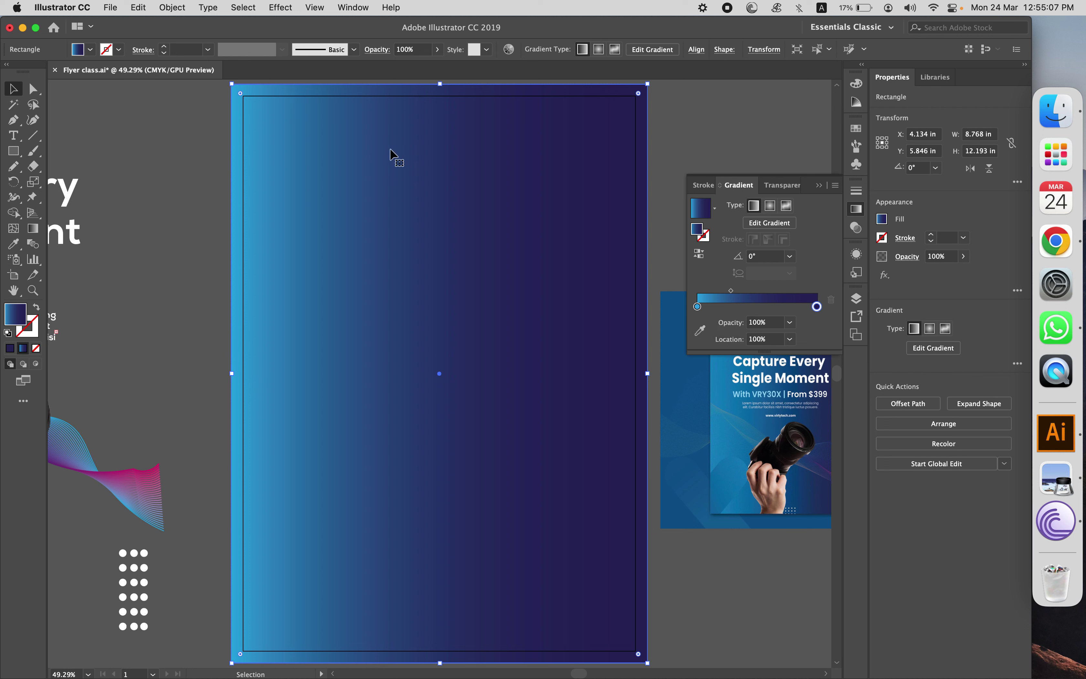
{"action": "left_click", "coordinate": [736, 114]}
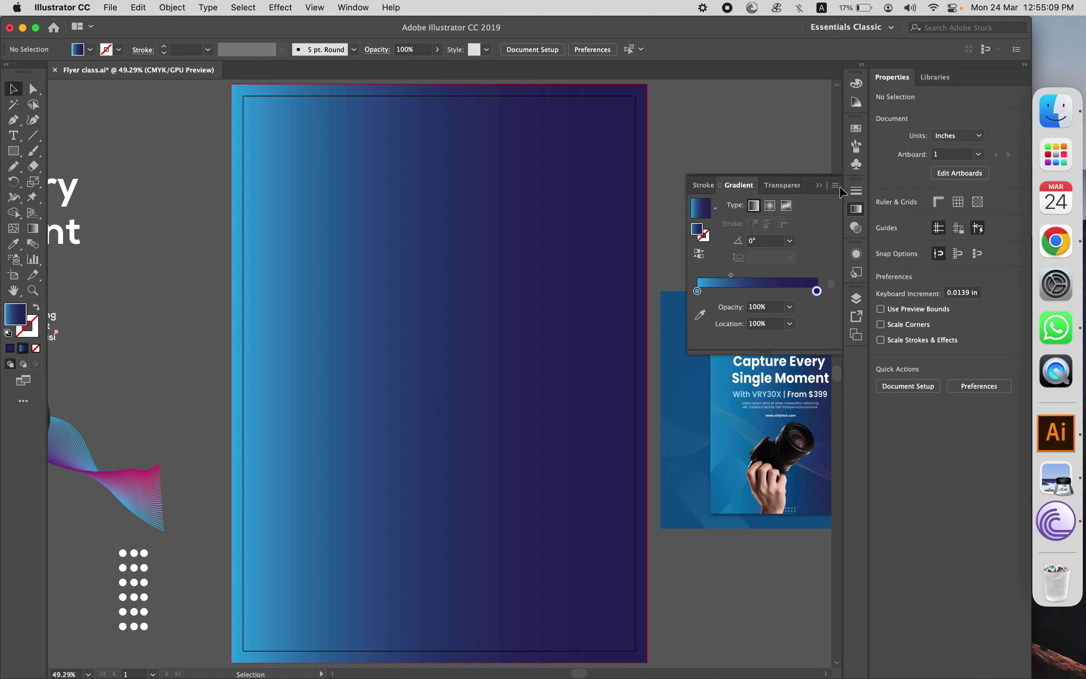
{"action": "left_click", "coordinate": [818, 185]}
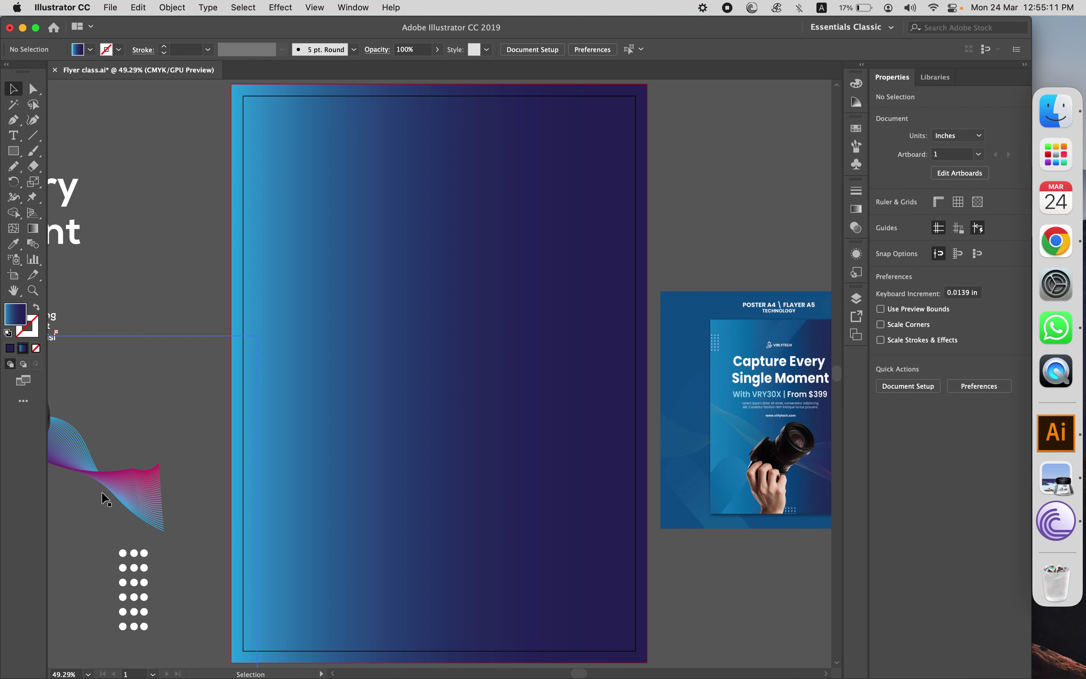
Place the "Capture Every Single Moment" headline near the flyer's top edge, in front of the gradient background and centred horizontally on the artboard
{"action": "scroll", "coordinate": [95, 240], "scroll_direction": "left", "scroll_amount": 5}
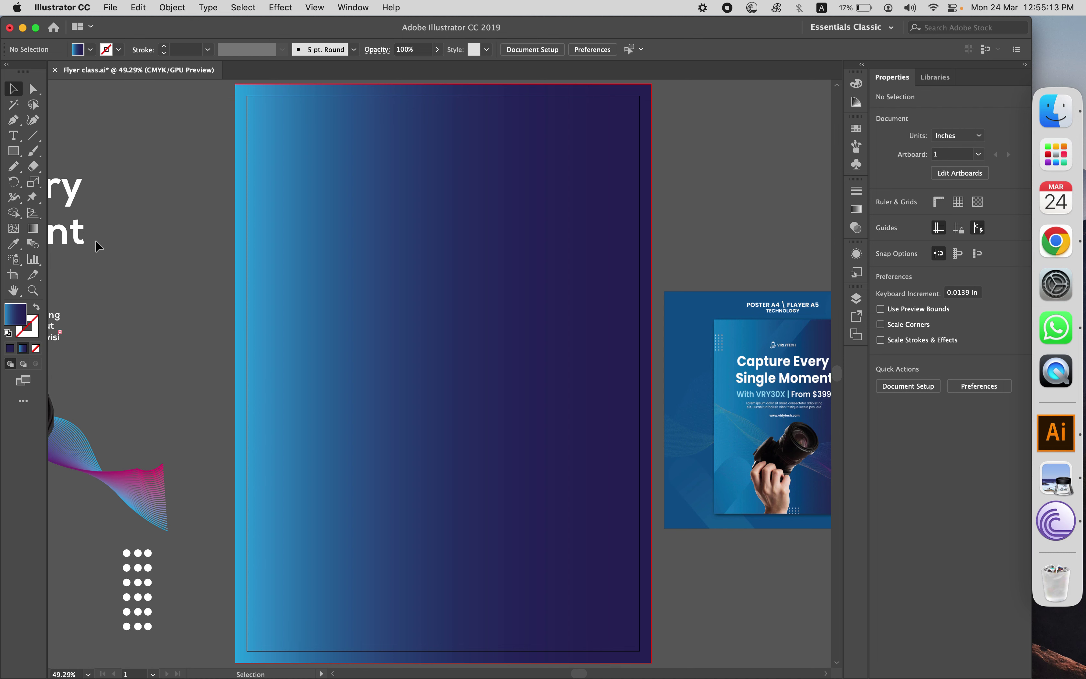
{"action": "left_click", "coordinate": [176, 189]}
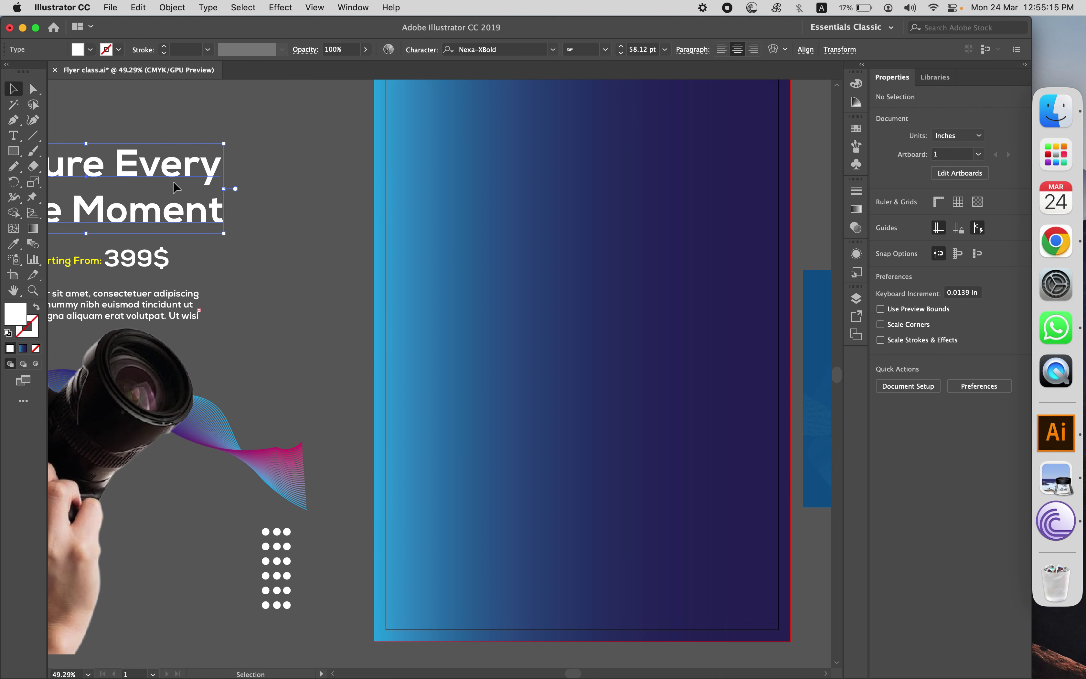
{"action": "left_click_drag", "start_coordinate": [181, 173], "coordinate": [667, 126]}
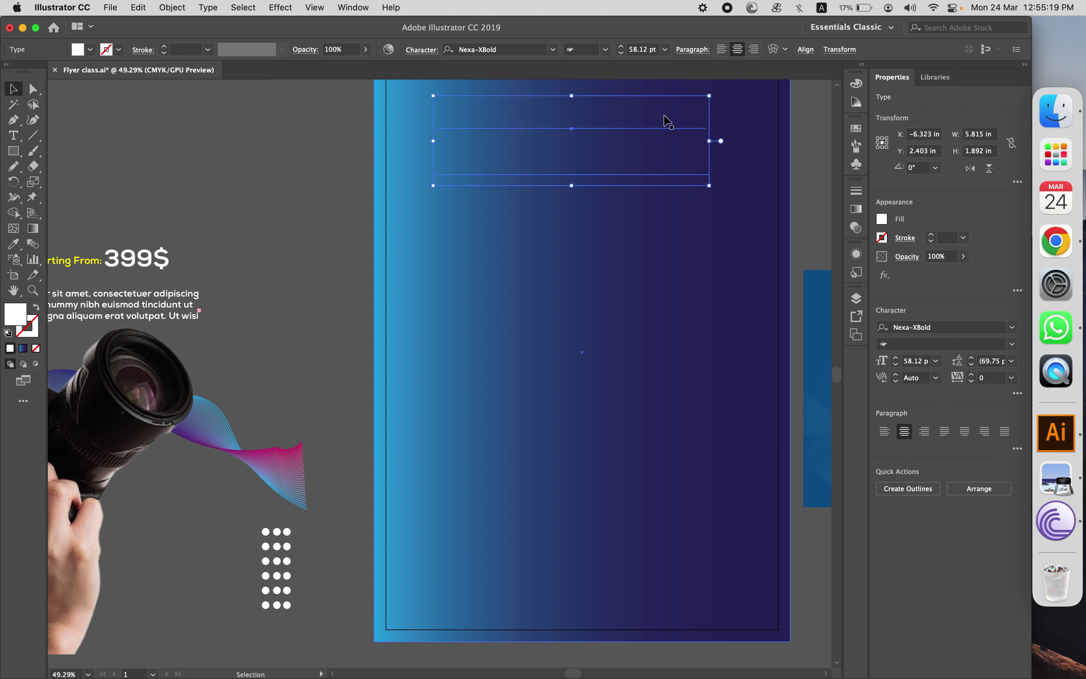
{"action": "key", "text": "super+shift+a"}
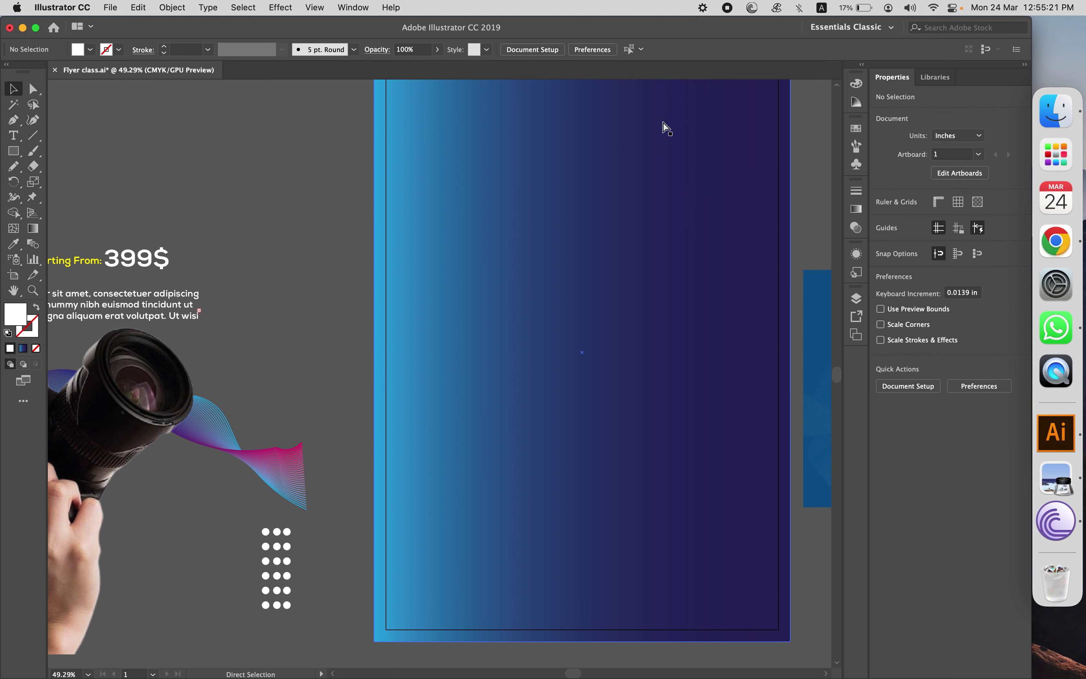
{"action": "left_click", "coordinate": [666, 127]}
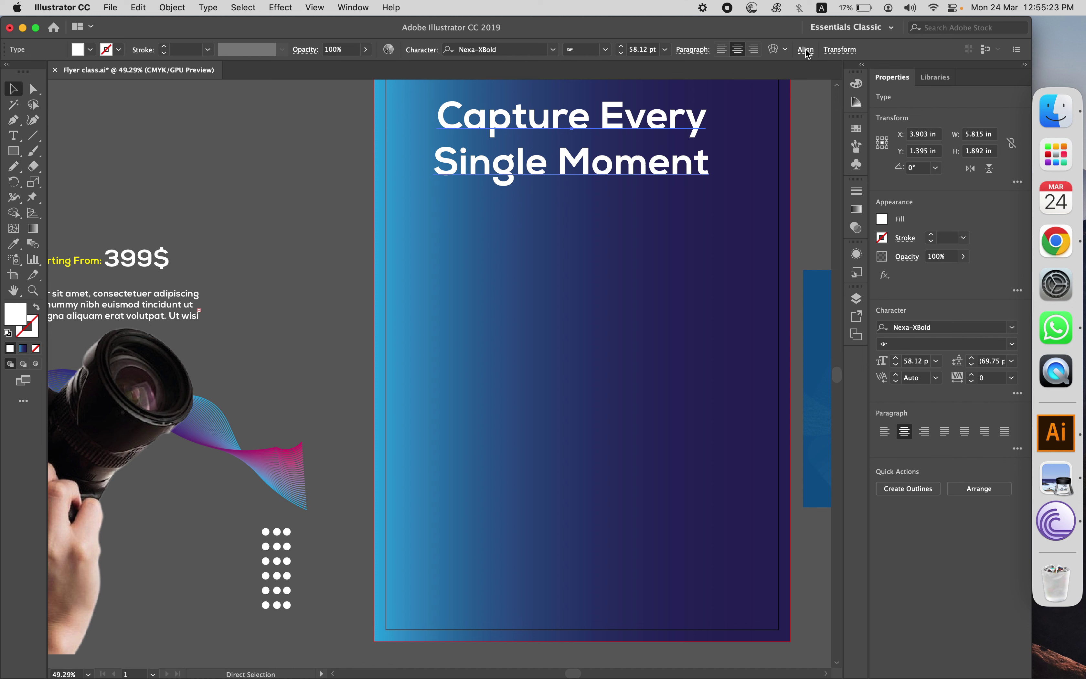
{"action": "left_click", "coordinate": [805, 49]}
{"action": "left_click", "coordinate": [693, 86]}
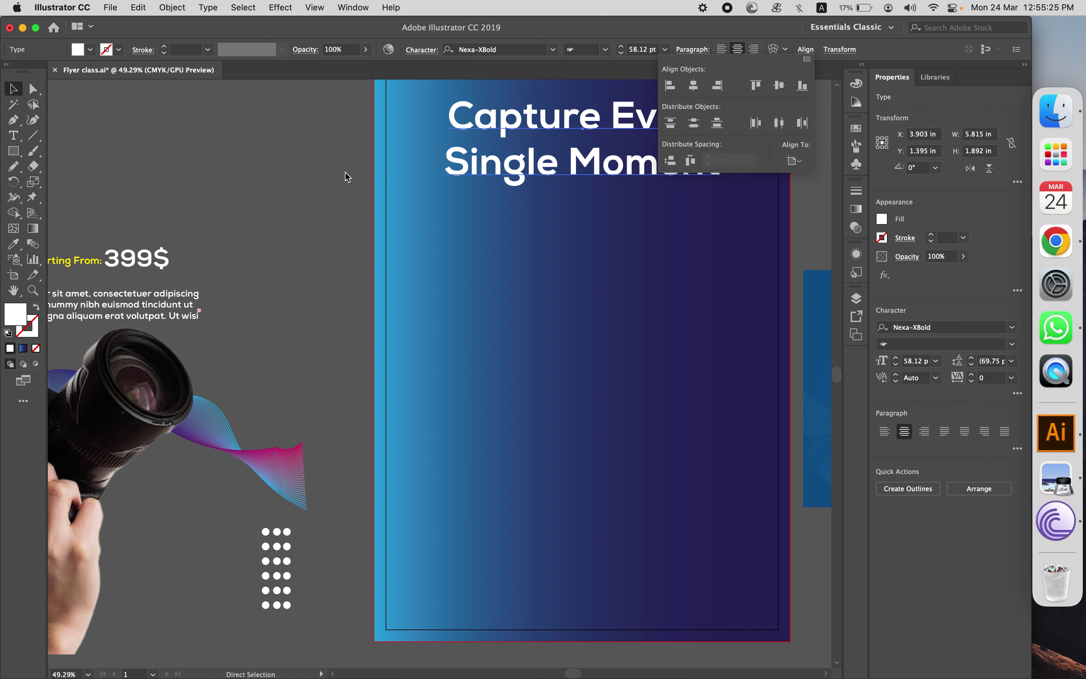
{"action": "key", "text": "v"}
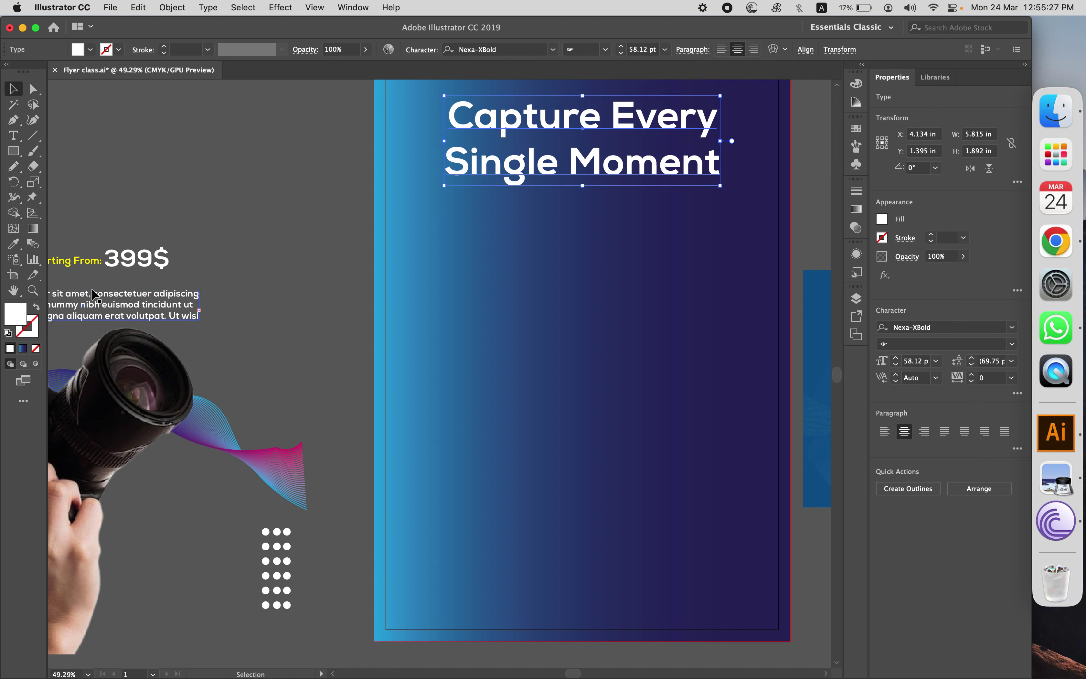
Place the "Price Starting From: 399$" text group below the headline, in front of the background and centred horizontally
{"action": "left_click_drag", "start_coordinate": [147, 256], "coordinate": [628, 223]}
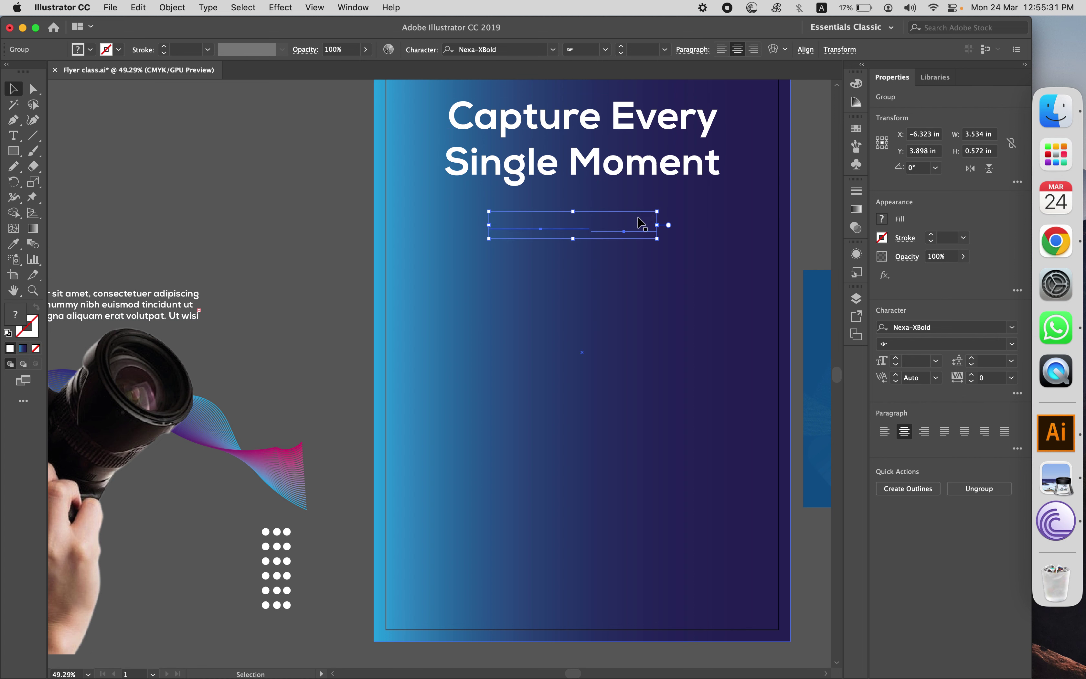
{"action": "left_click", "coordinate": [805, 49]}
{"action": "left_click", "coordinate": [694, 84]}
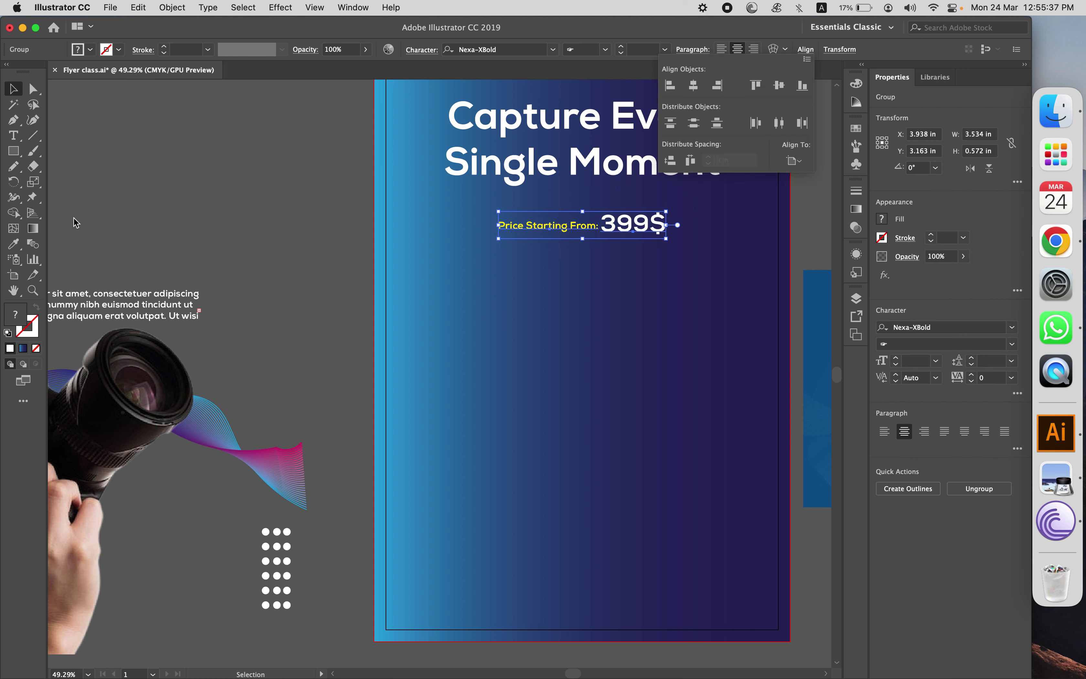
{"action": "left_click", "coordinate": [203, 184]}
Place the Lorem ipsum paragraph below the price line, in front of the background and centred horizontally
{"action": "left_click_drag", "start_coordinate": [136, 309], "coordinate": [631, 272]}
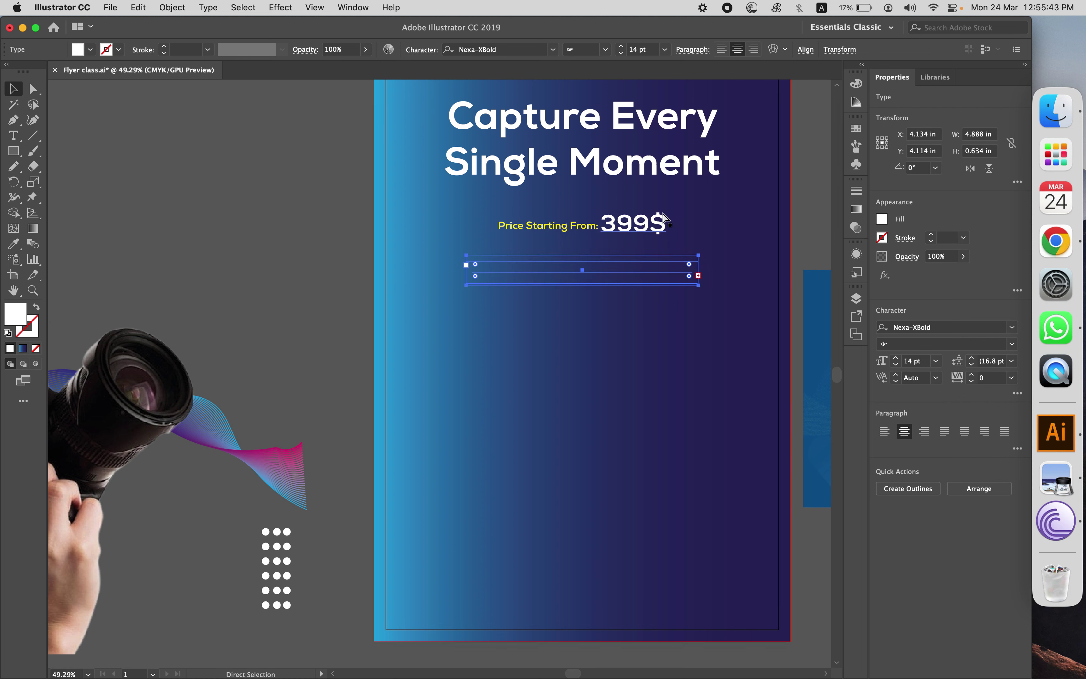
{"action": "left_click", "coordinate": [805, 49]}
{"action": "left_click", "coordinate": [693, 89]}
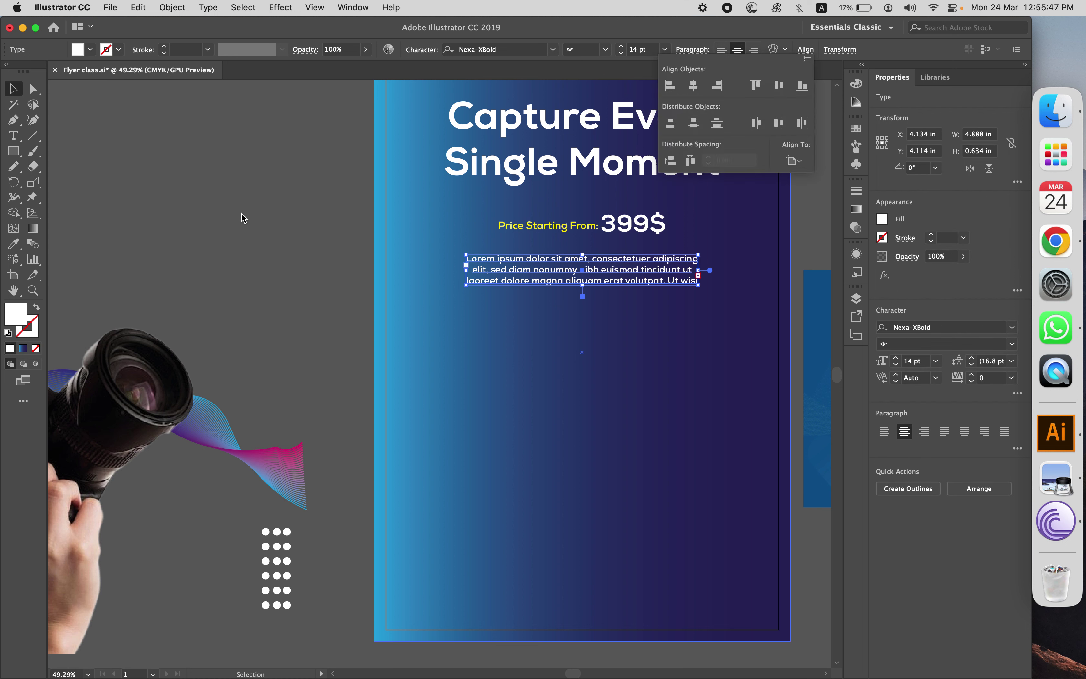
Move the camera image clear of the wavy line blend and place the blend across the flyer's lower half, in front of the background
{"action": "left_click_drag", "start_coordinate": [140, 454], "coordinate": [138, 207]}
{"action": "key", "text": "super+z"}
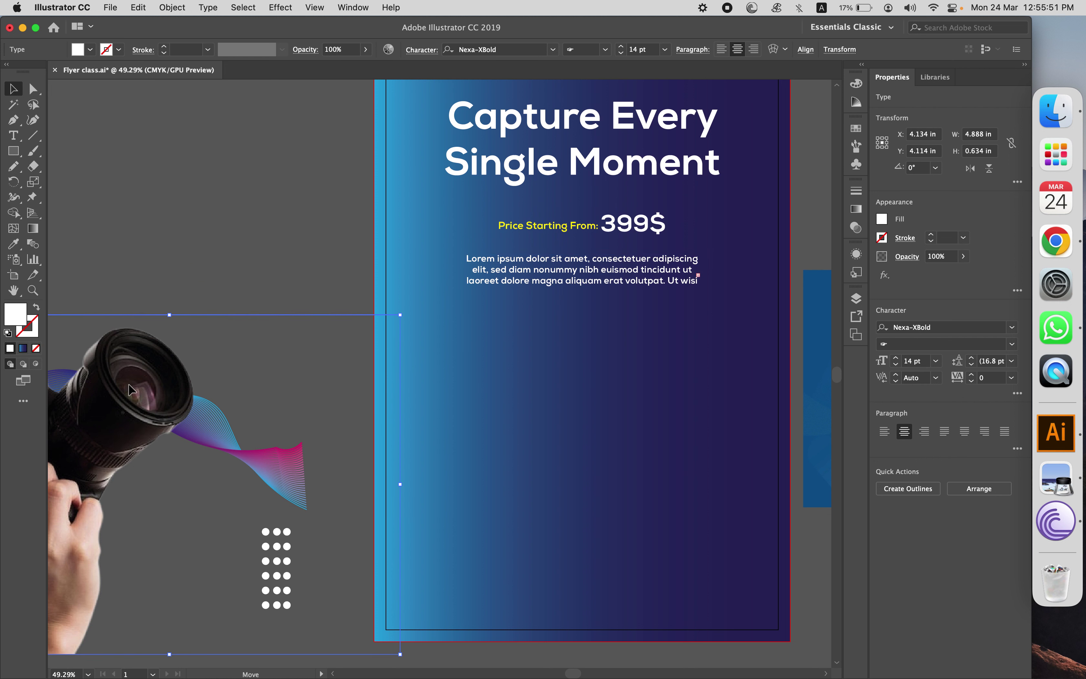
{"action": "left_click_drag", "start_coordinate": [127, 384], "coordinate": [158, 190]}
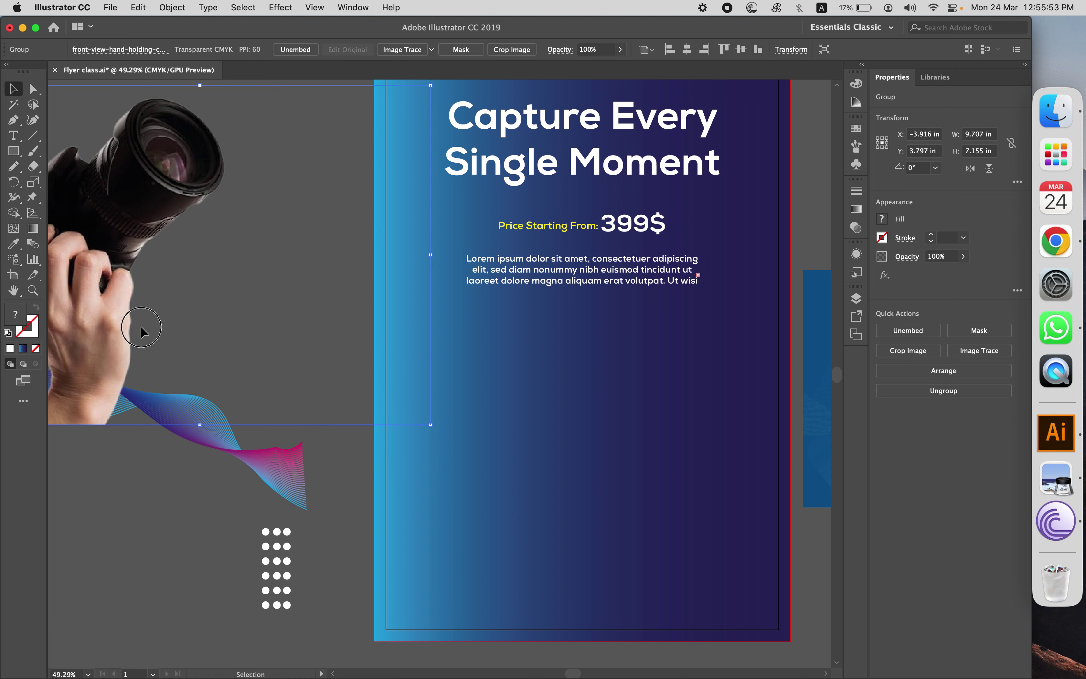
{"action": "left_click_drag", "start_coordinate": [141, 326], "coordinate": [150, 209]}
{"action": "left_click", "coordinate": [232, 439]}
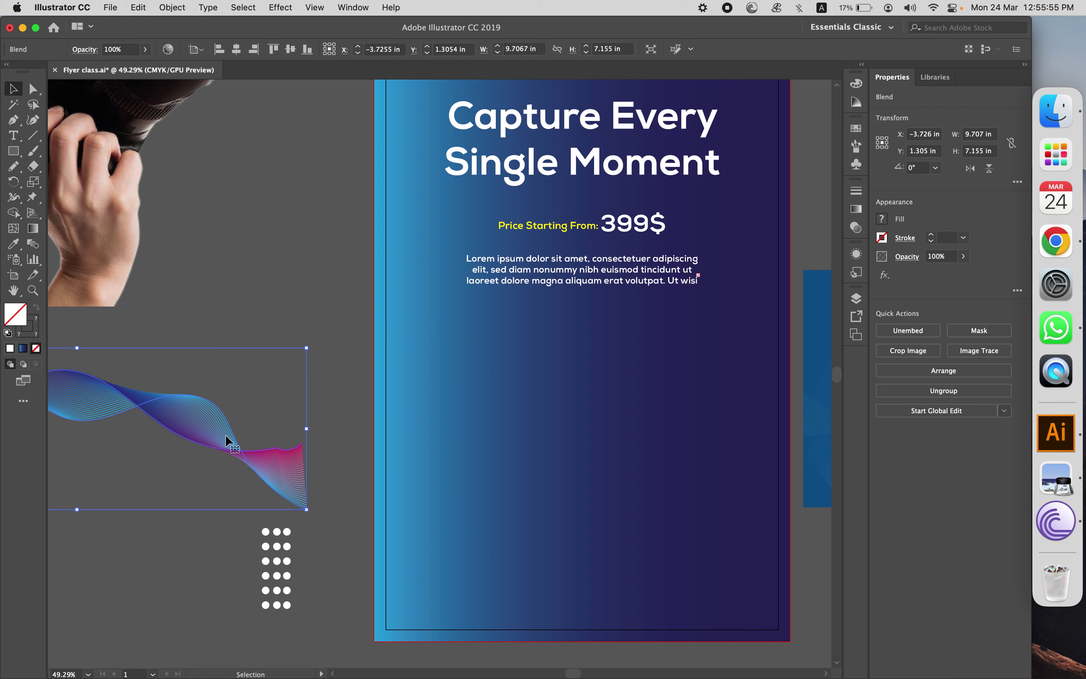
{"action": "left_click_drag", "start_coordinate": [200, 432], "coordinate": [695, 475]}
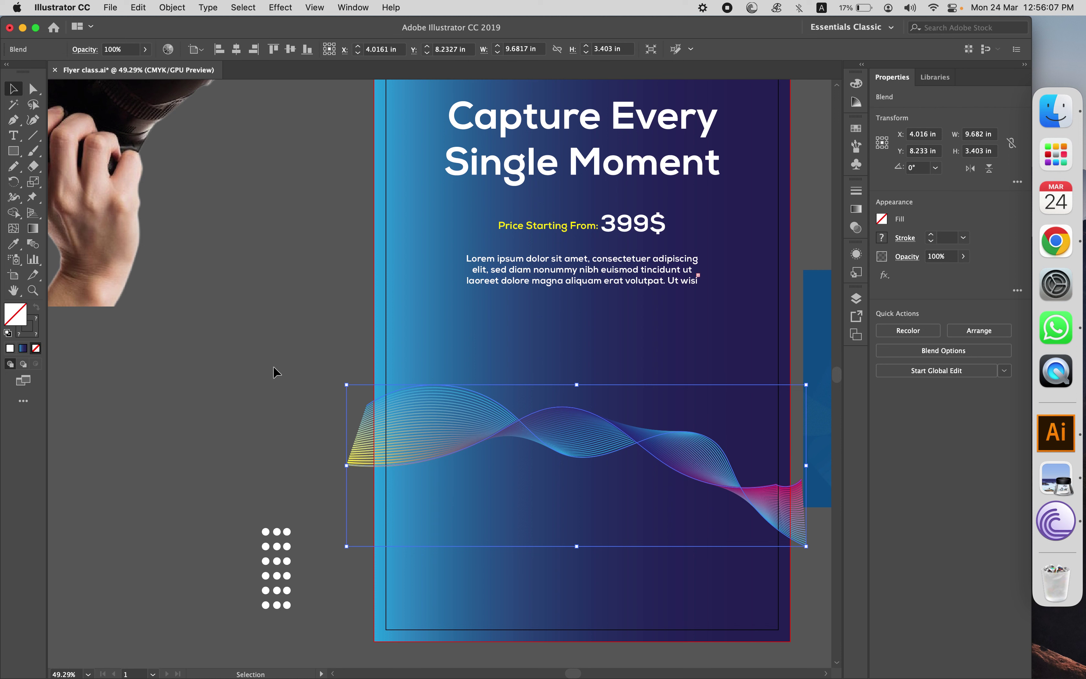
{"action": "left_click", "coordinate": [257, 376]}
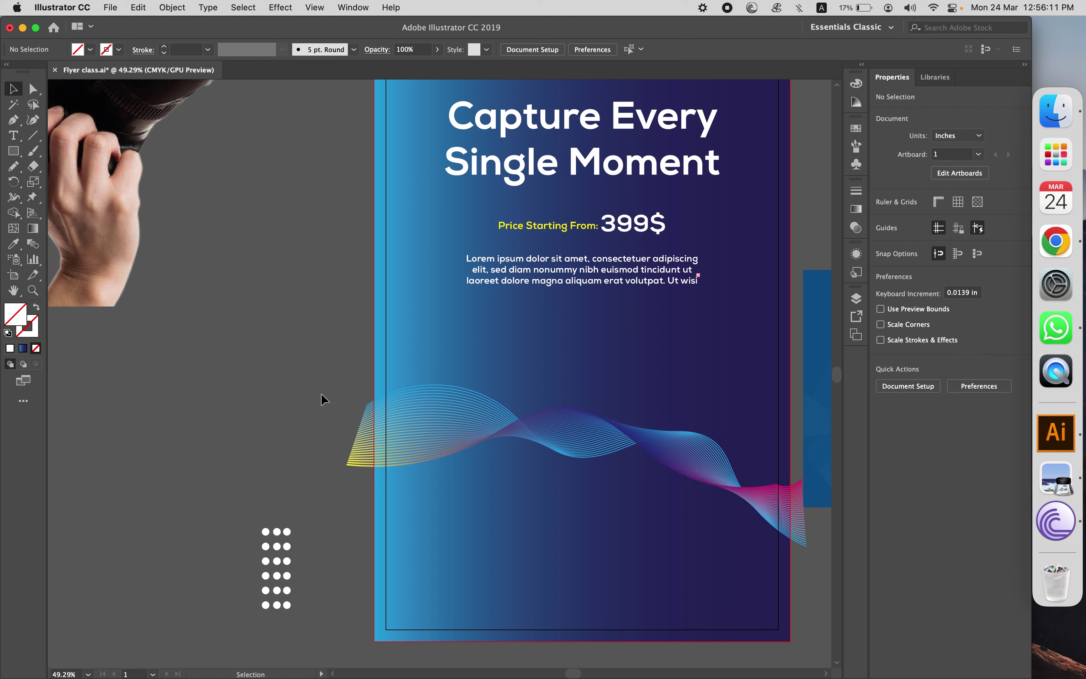
Place the hand-holding-camera image over the wave in front of everything, with the wrist ending at the flyer's bottom bleed edge
{"action": "left_click_drag", "start_coordinate": [105, 211], "coordinate": [534, 509]}
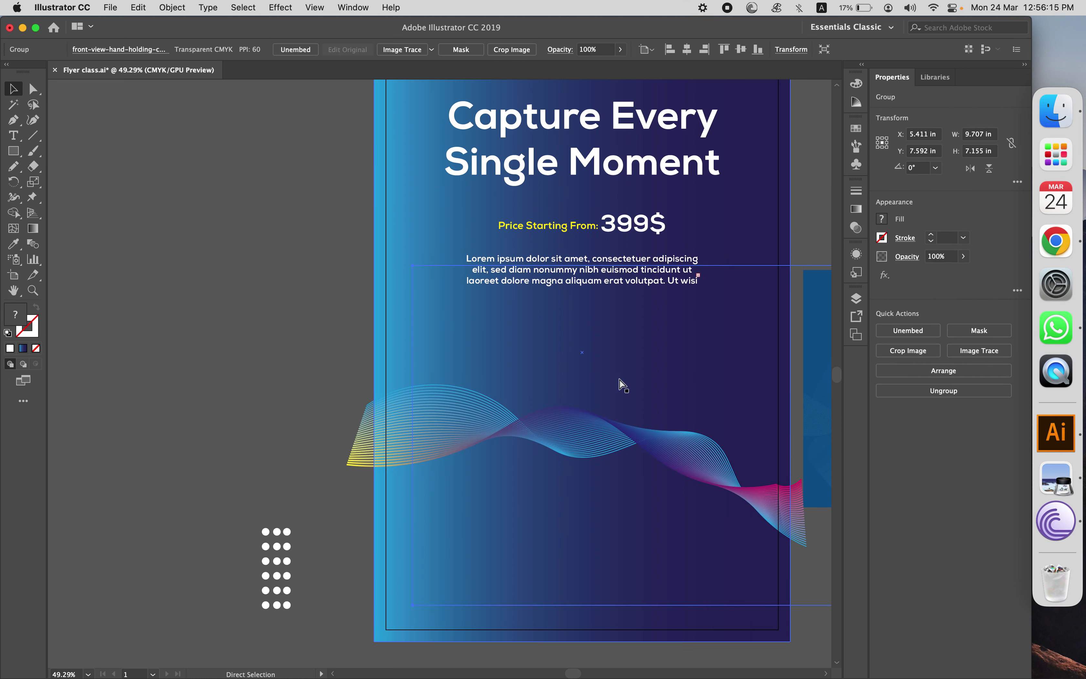
{"action": "key", "text": "super+shift+bracketright"}
{"action": "left_click_drag", "start_coordinate": [561, 377], "coordinate": [574, 415]}
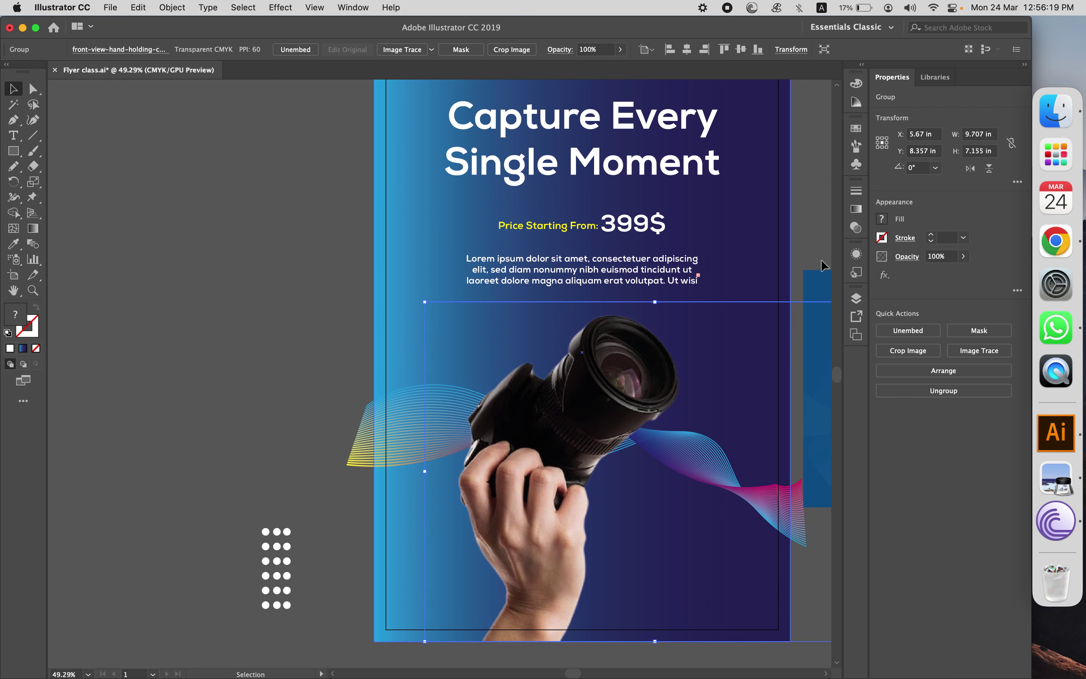
Switch to Chrome and view the source photo of the hand holding a black camera in the Freepik search results
{"action": "left_click", "coordinate": [1056, 241]}
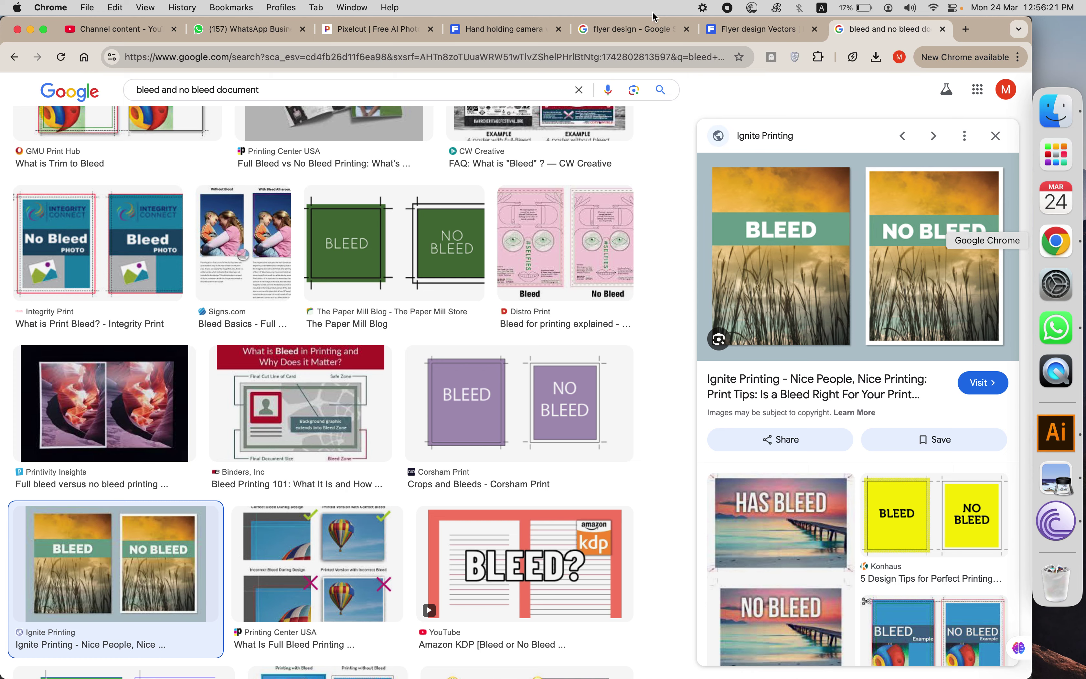
{"action": "left_click", "coordinate": [516, 31]}
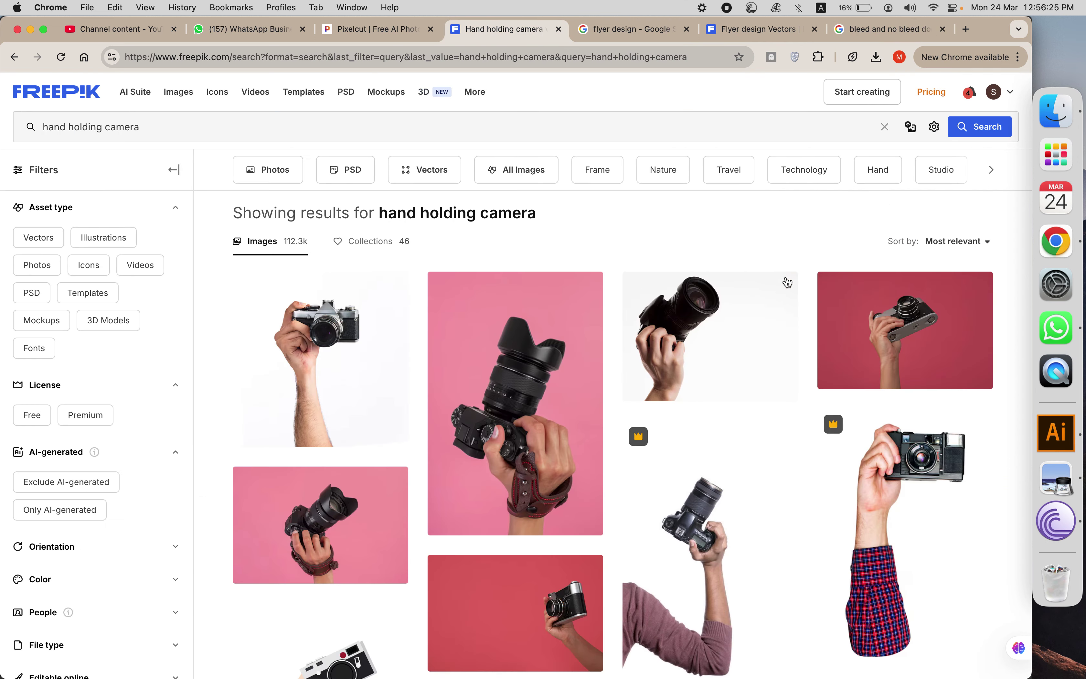
{"action": "mouse_move", "coordinate": [707, 302]}
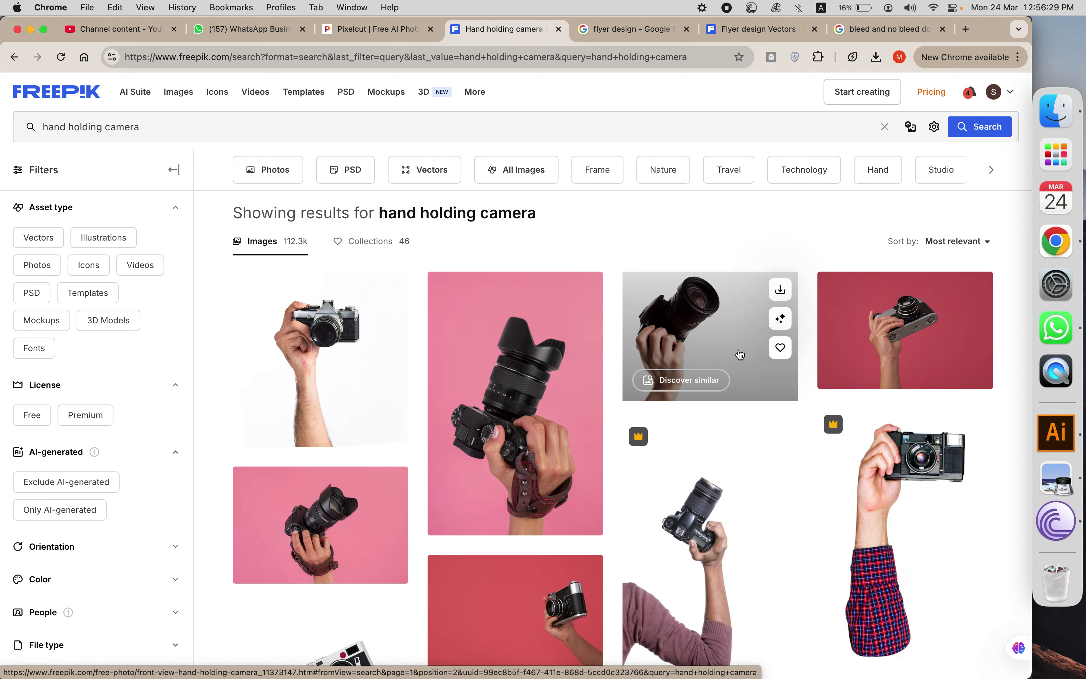
Open Pixelcut and upload front-view-hand-holding-camera.jpg from the Downloads folder into its image editor
{"action": "left_click", "coordinate": [378, 38]}
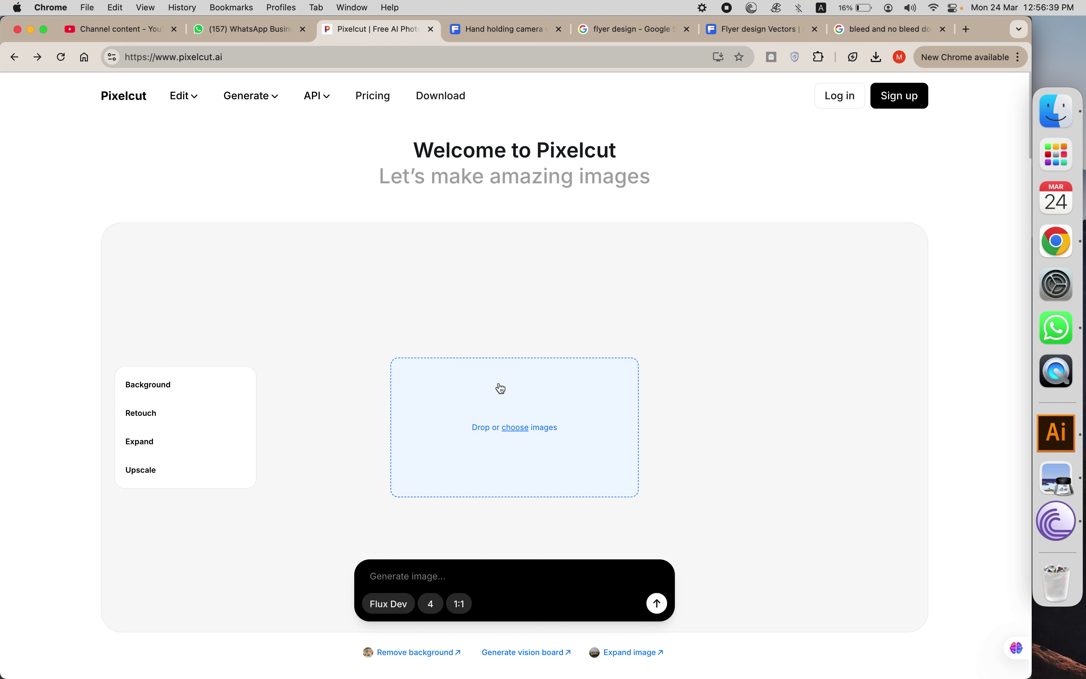
{"action": "left_click", "coordinate": [1056, 120]}
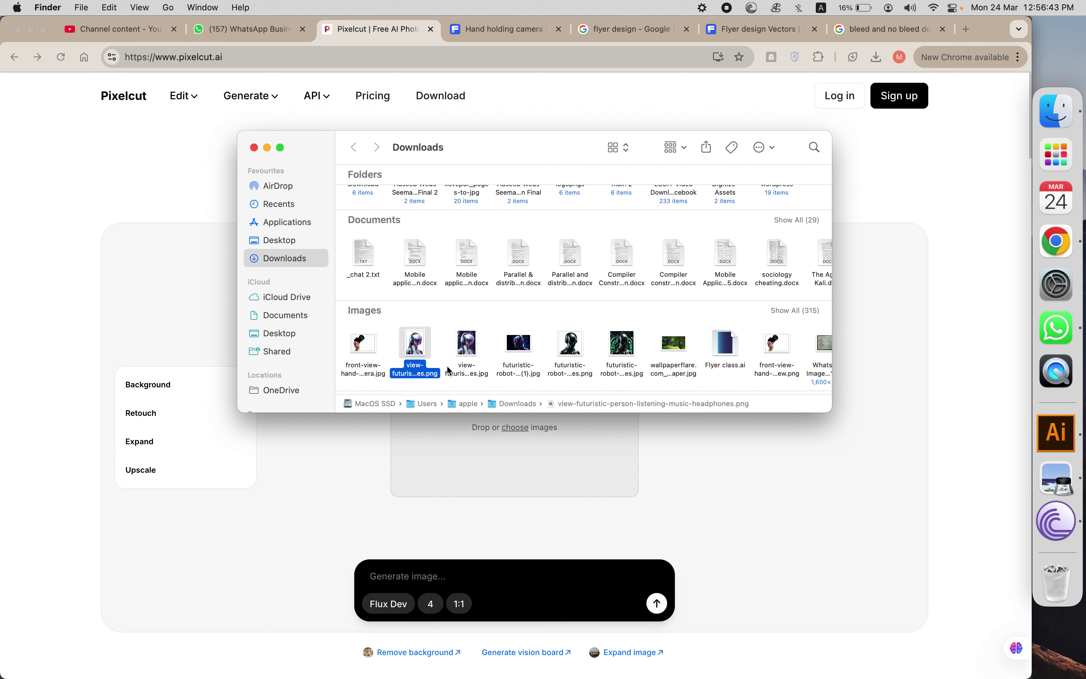
{"action": "left_click", "coordinate": [527, 344]}
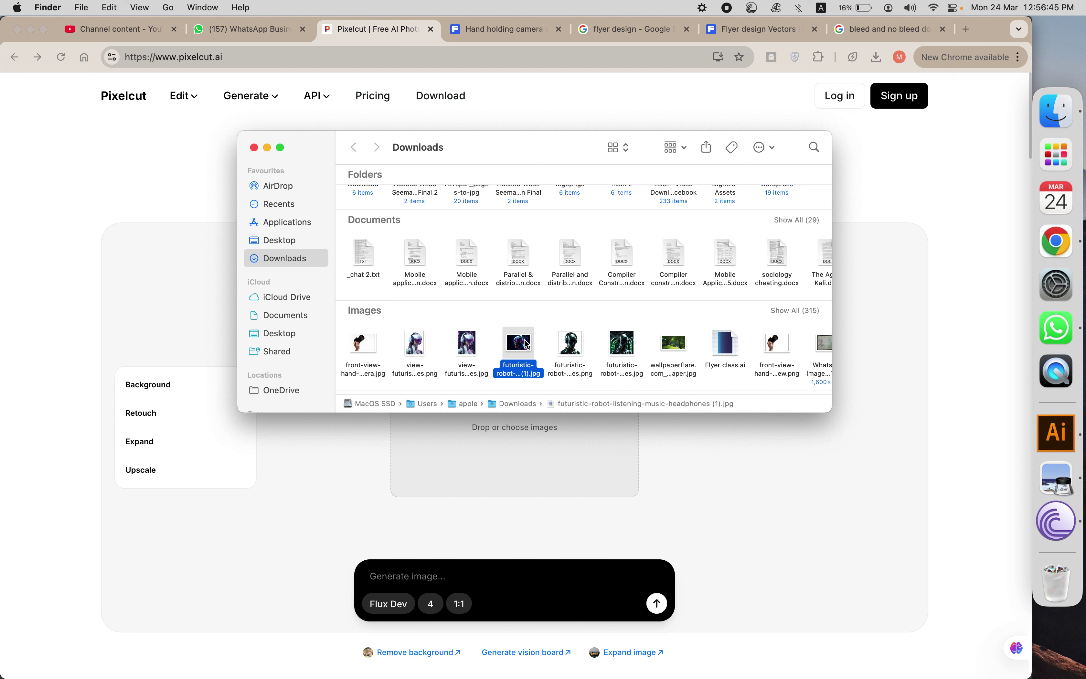
{"action": "scroll", "coordinate": [447, 280], "scroll_direction": "up", "scroll_amount": 2}
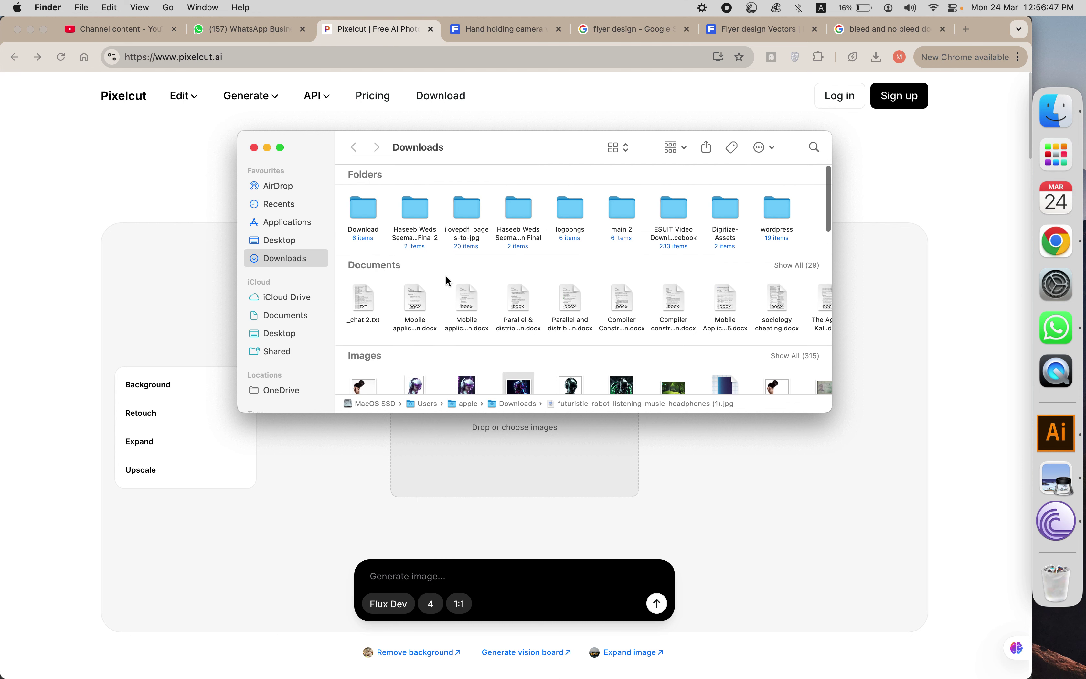
{"action": "left_click", "coordinate": [873, 50]}
{"action": "left_click", "coordinate": [877, 64]}
{"action": "left_click", "coordinate": [842, 114]}
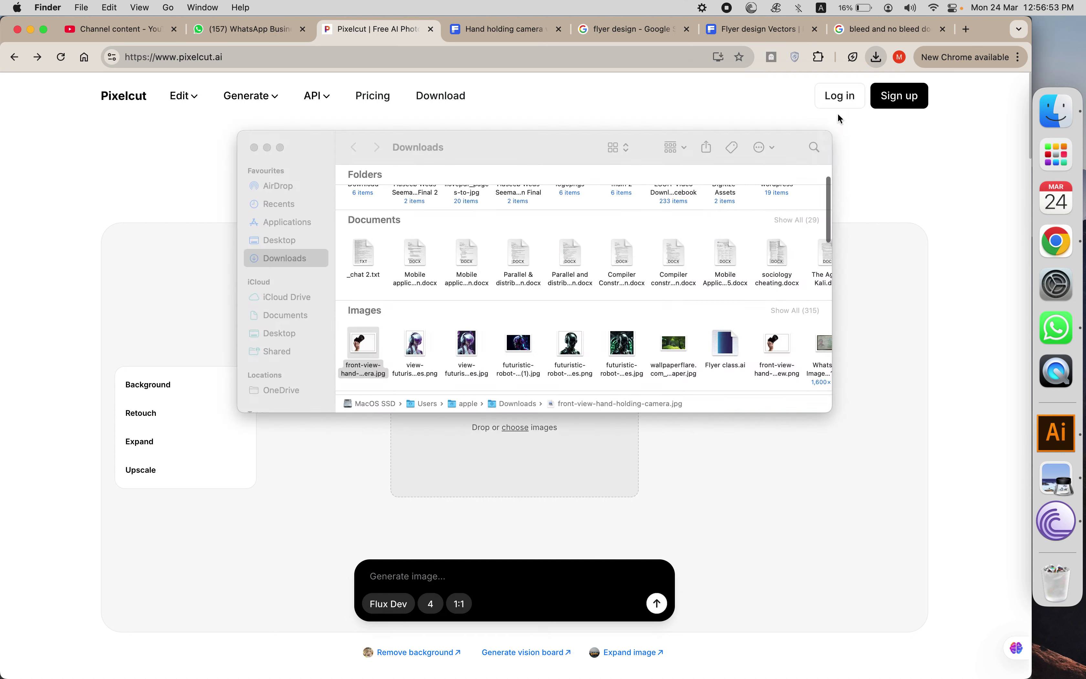
{"action": "left_click_drag", "start_coordinate": [366, 353], "coordinate": [527, 473]}
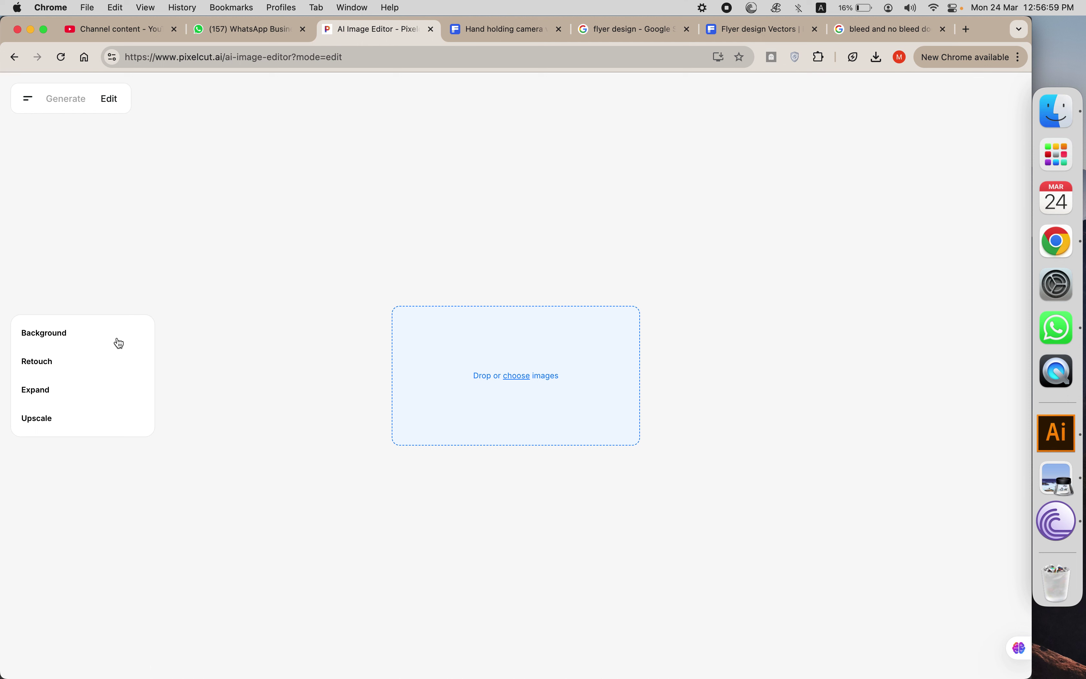
Remove the background from the hand-holding-camera photo and download the transparent cutout
{"action": "left_click", "coordinate": [70, 341]}
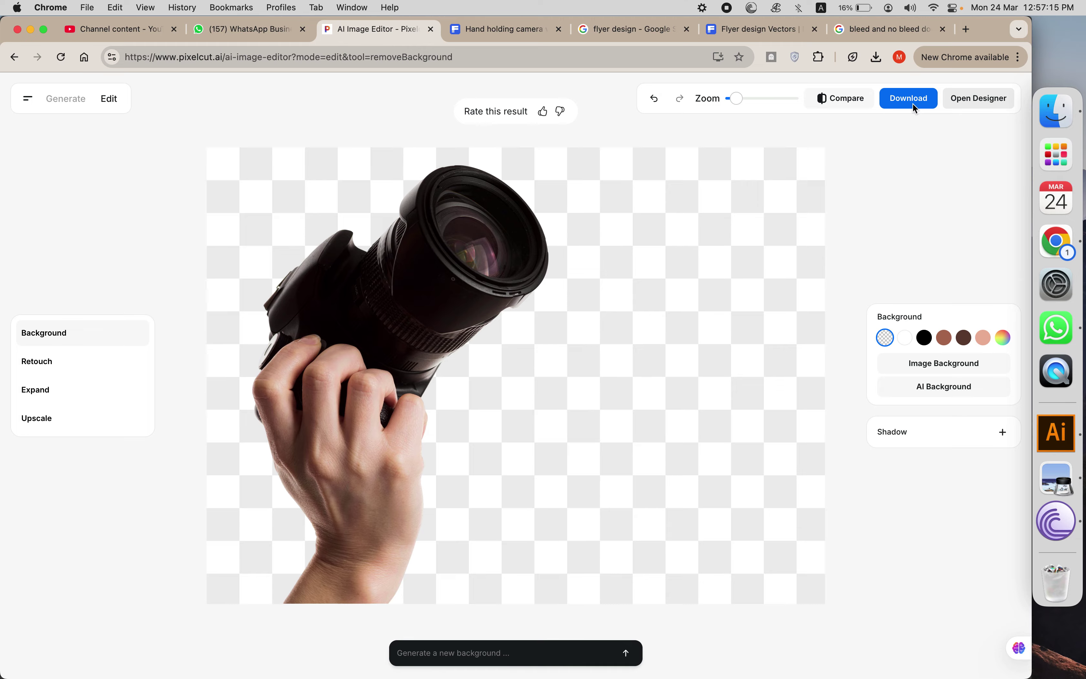
{"action": "left_click", "coordinate": [915, 106]}
{"action": "left_click", "coordinate": [744, 474]}
Locate the downloaded front-view-hand-holding-camera.png in the Downloads folder
{"action": "left_click", "coordinate": [1057, 112]}
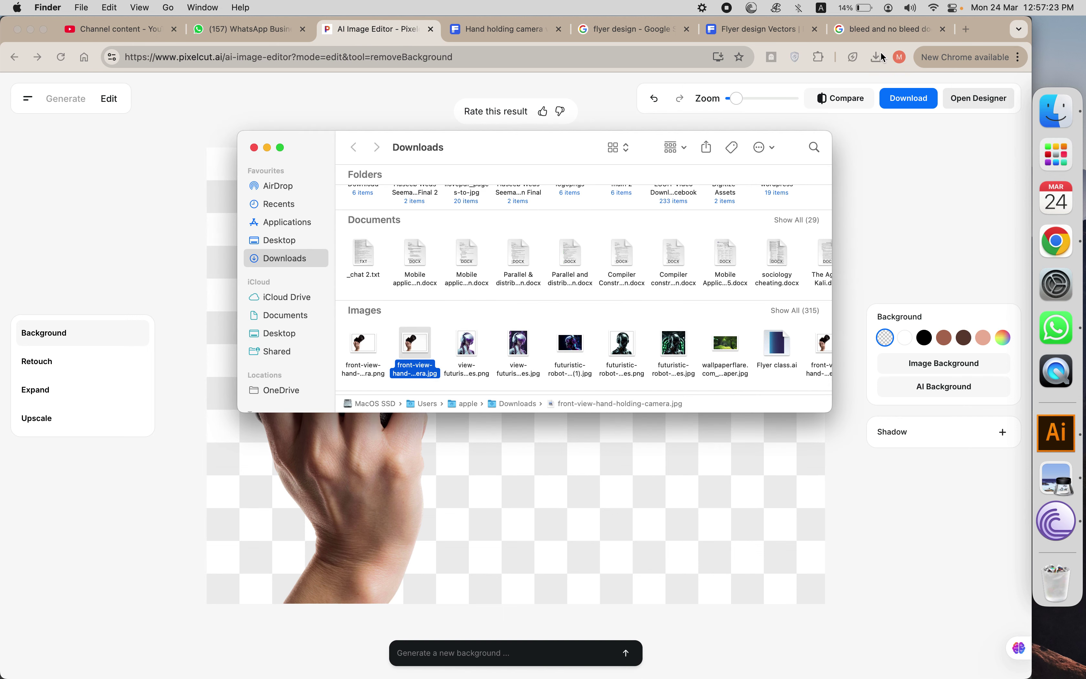
{"action": "left_click", "coordinate": [373, 358]}
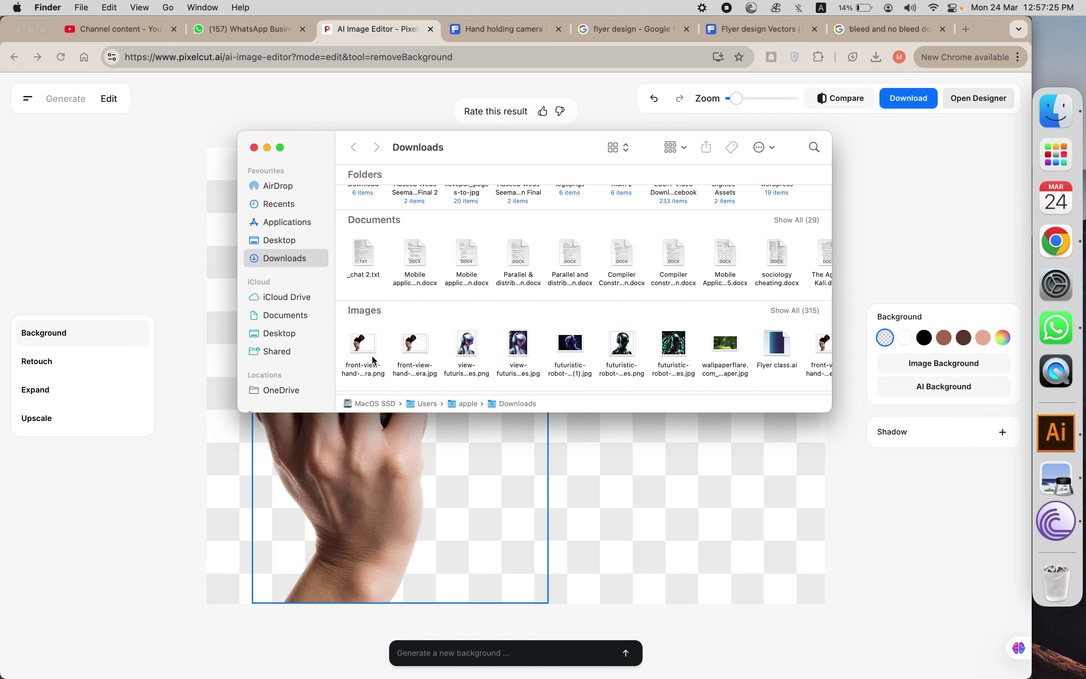
{"action": "left_click", "coordinate": [880, 74]}
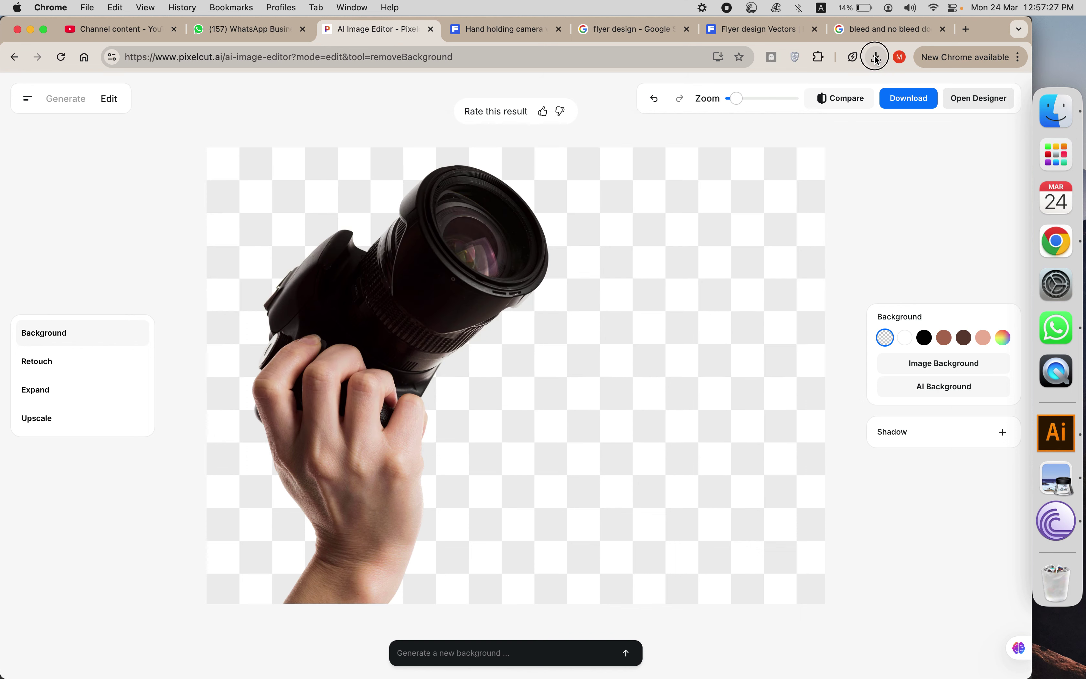
{"action": "left_click", "coordinate": [876, 57]}
{"action": "left_click", "coordinate": [842, 113]}
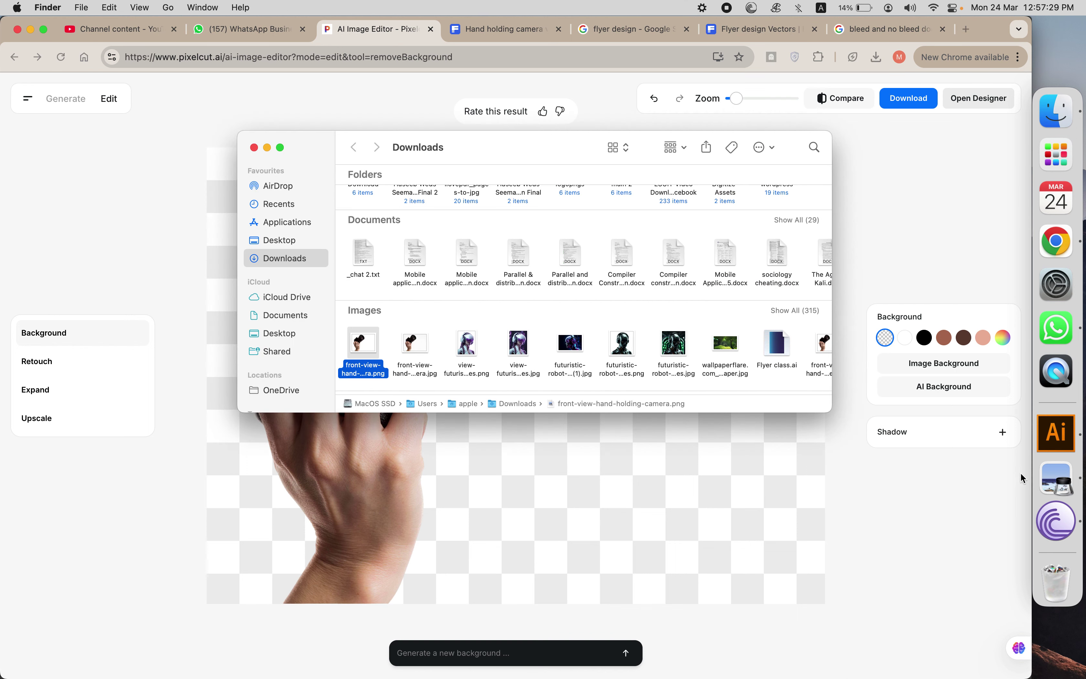
Switch to Illustrator and replace the flyer's existing camera image with the downloaded front-view-hand-holding-camera.png
{"action": "left_click", "coordinate": [1071, 436]}
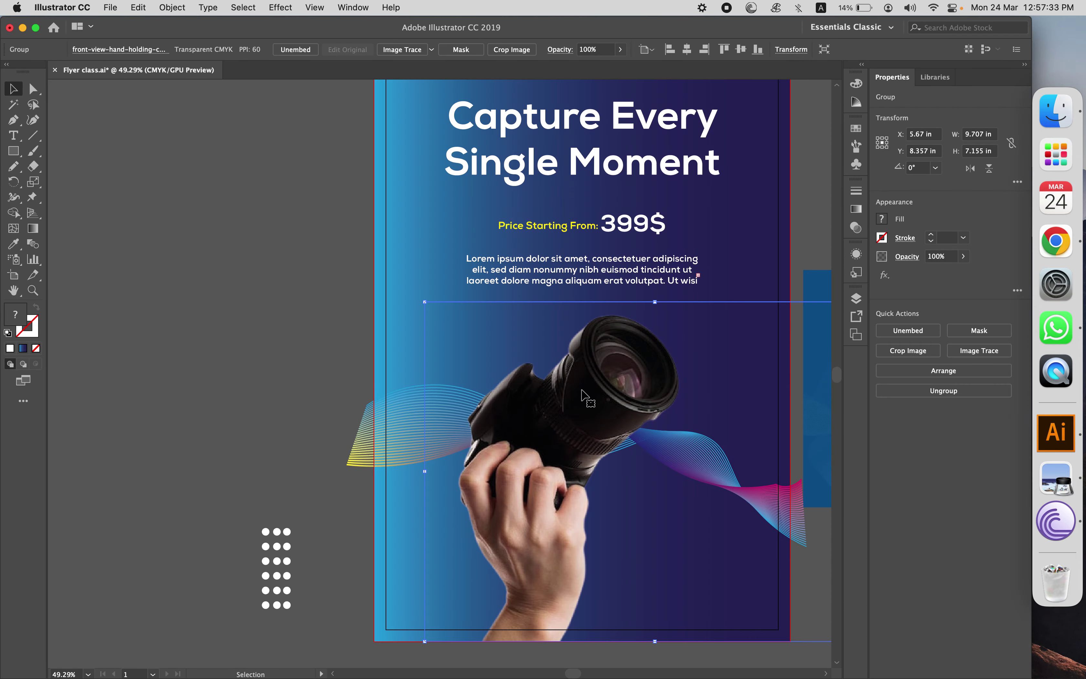
{"action": "key", "text": "Delete"}
{"action": "left_click", "coordinate": [1055, 111]}
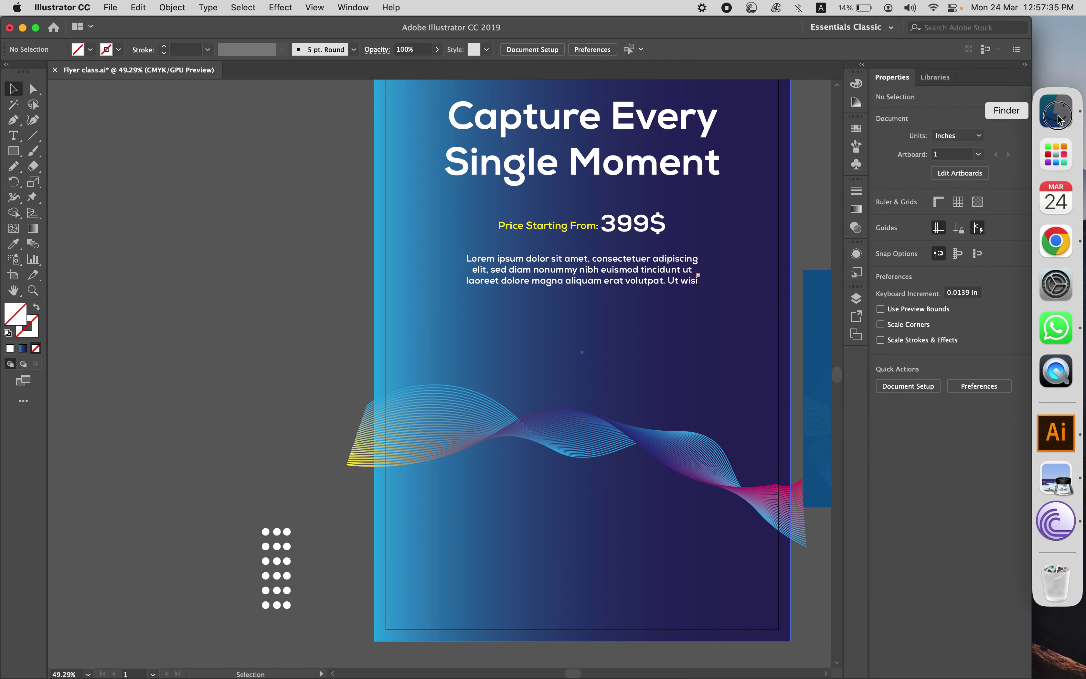
{"action": "left_click_drag", "start_coordinate": [363, 342], "coordinate": [475, 502]}
{"action": "left_click_drag", "start_coordinate": [547, 415], "coordinate": [594, 419]}
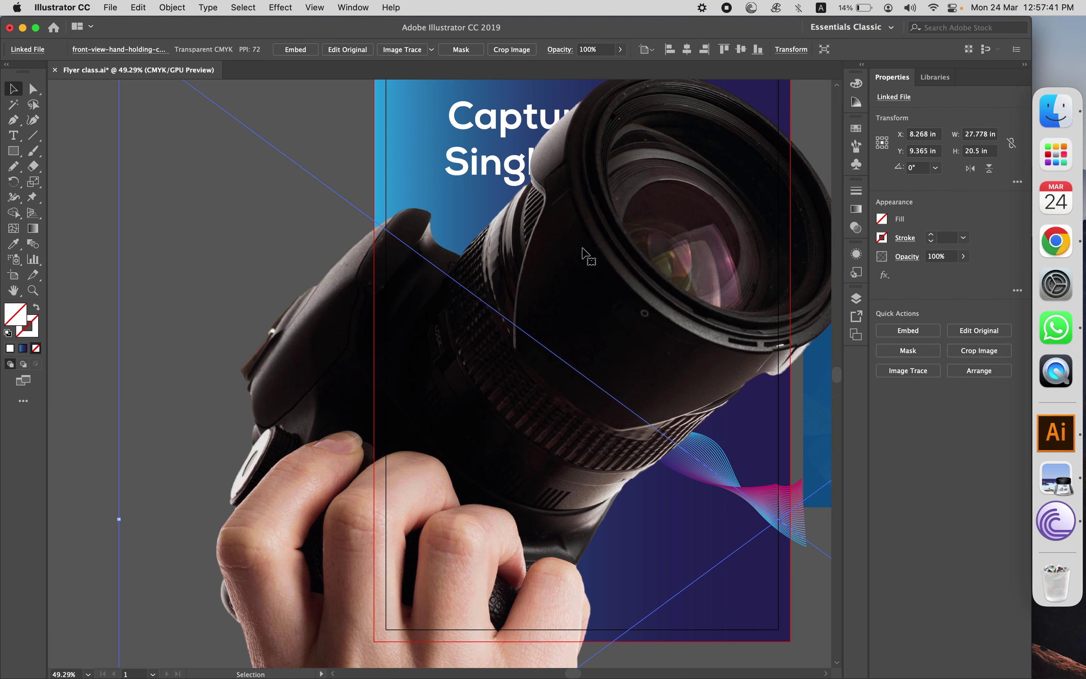
Scale the new camera image down and position it over the wave below the paragraph, with the wrist ending at the bottom bleed edge
{"action": "scroll", "coordinate": [570, 220], "scroll_direction": "down", "scroll_amount": 5}
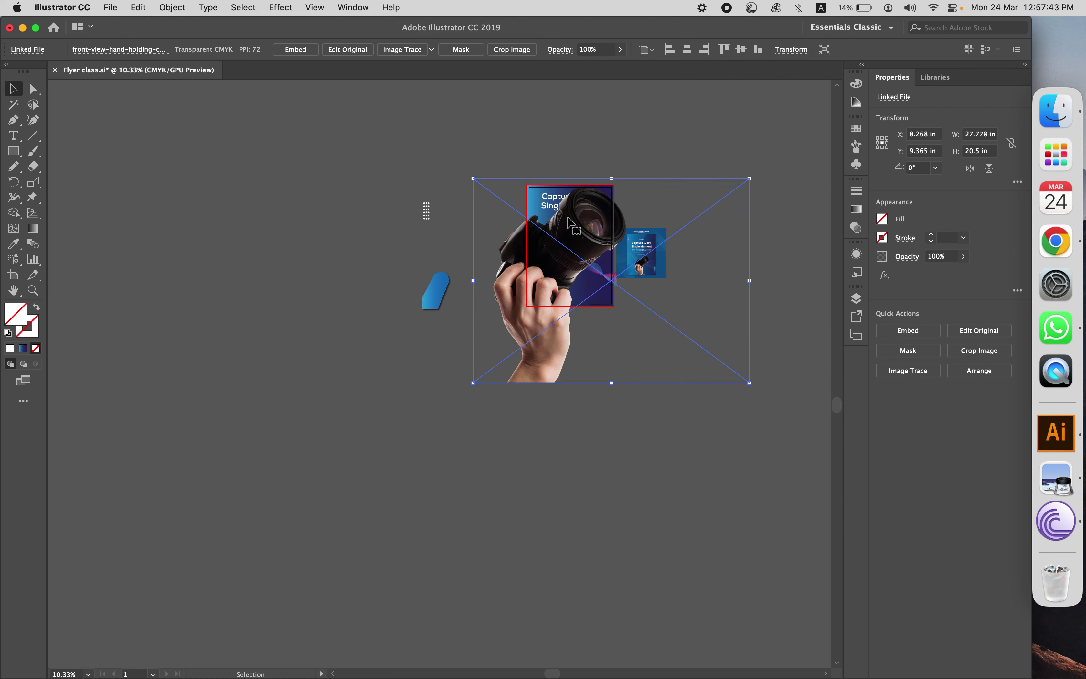
{"action": "left_click_drag", "start_coordinate": [611, 178], "coordinate": [577, 267]}
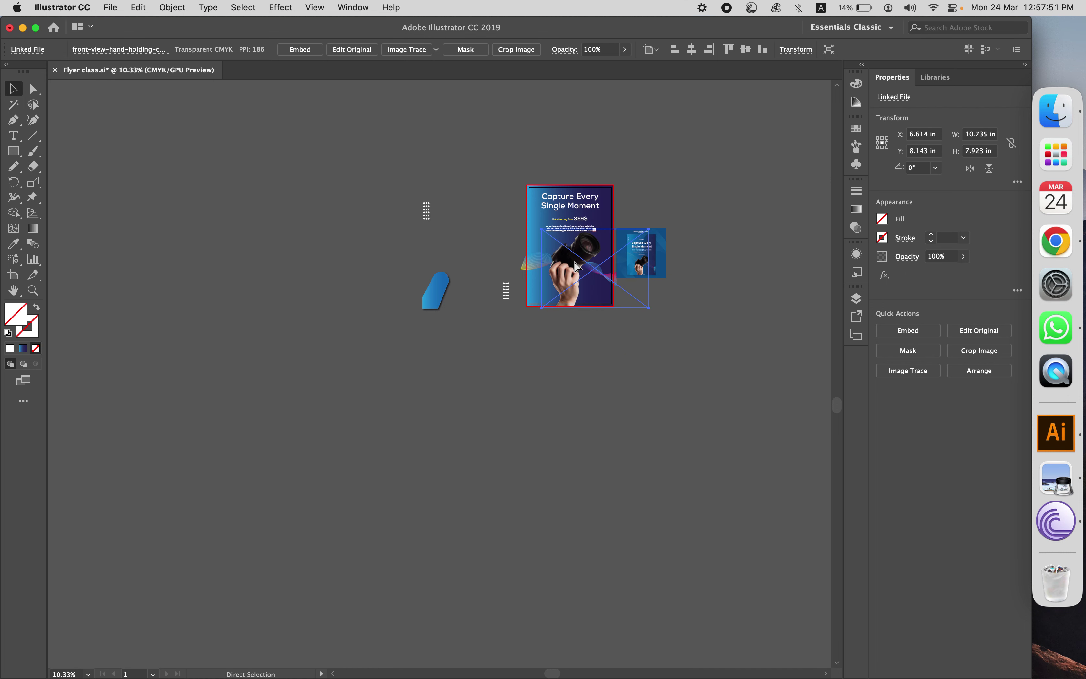
{"action": "scroll", "coordinate": [577, 266], "scroll_direction": "up", "scroll_amount": 5}
{"action": "left_click_drag", "start_coordinate": [490, 446], "coordinate": [471, 430]}
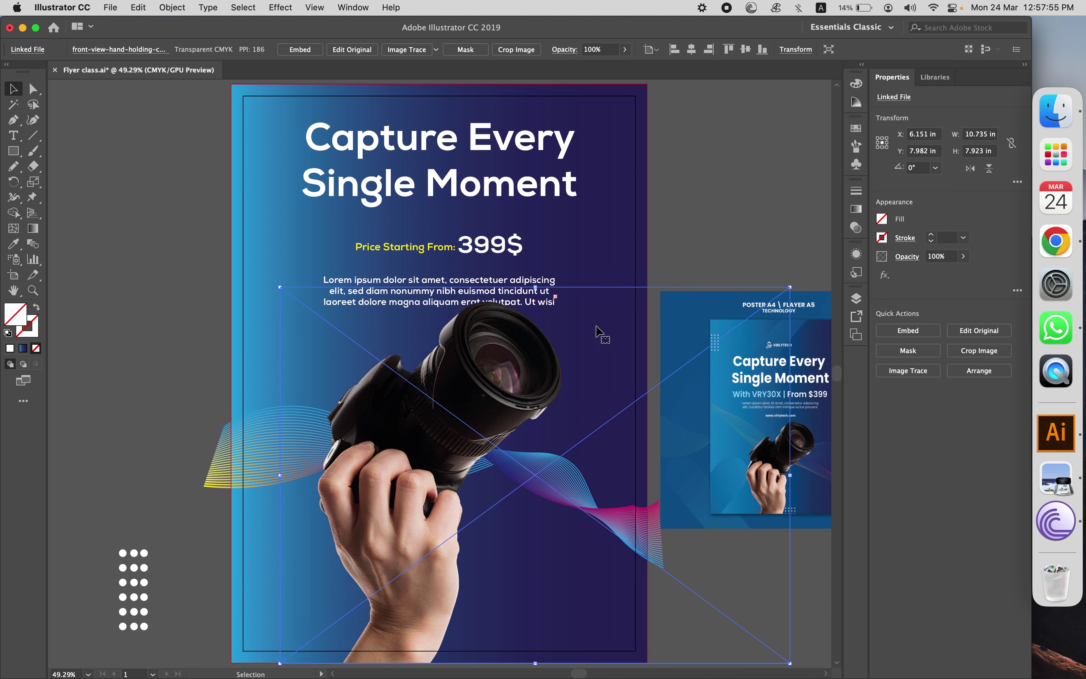
{"action": "left_click_drag", "start_coordinate": [535, 288], "coordinate": [535, 322]}
{"action": "left_click", "coordinate": [752, 205]}
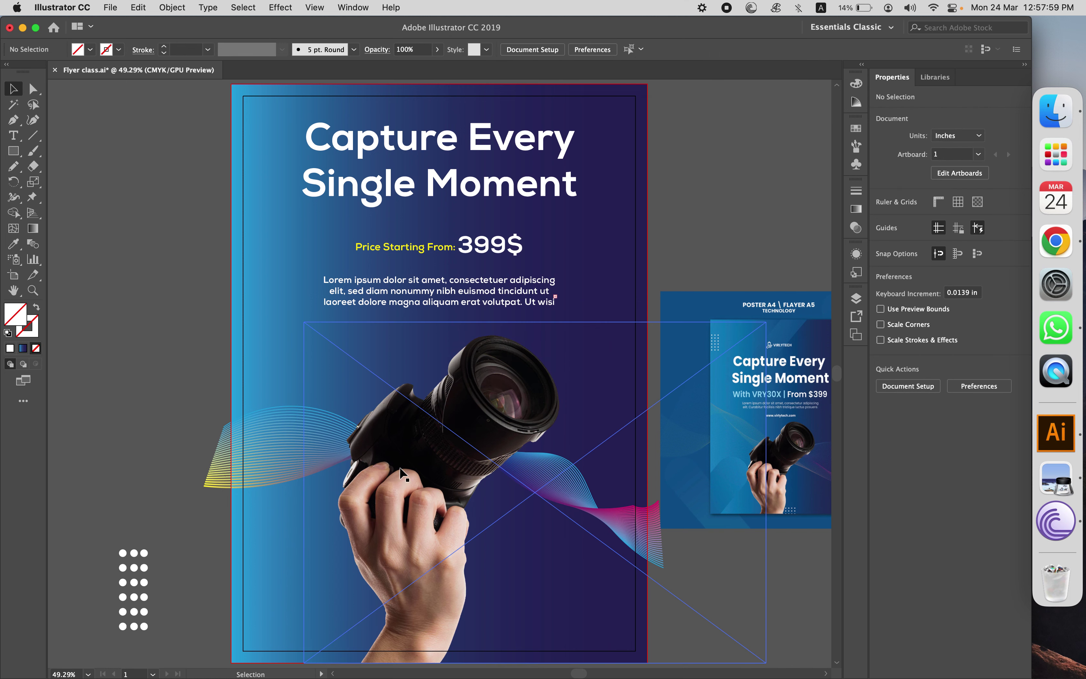
Switch to Chrome to review the Pixelcut cutout and highlight the pixelcut.ai domain in the page address
{"action": "left_click", "coordinate": [1061, 241]}
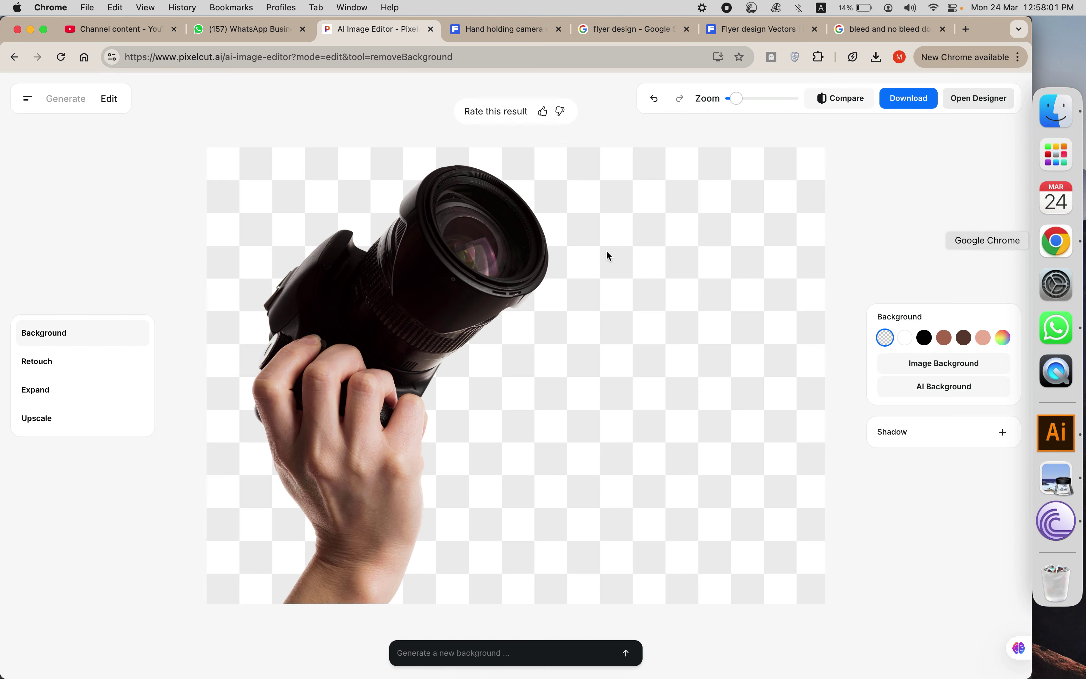
{"action": "left_click", "coordinate": [458, 273]}
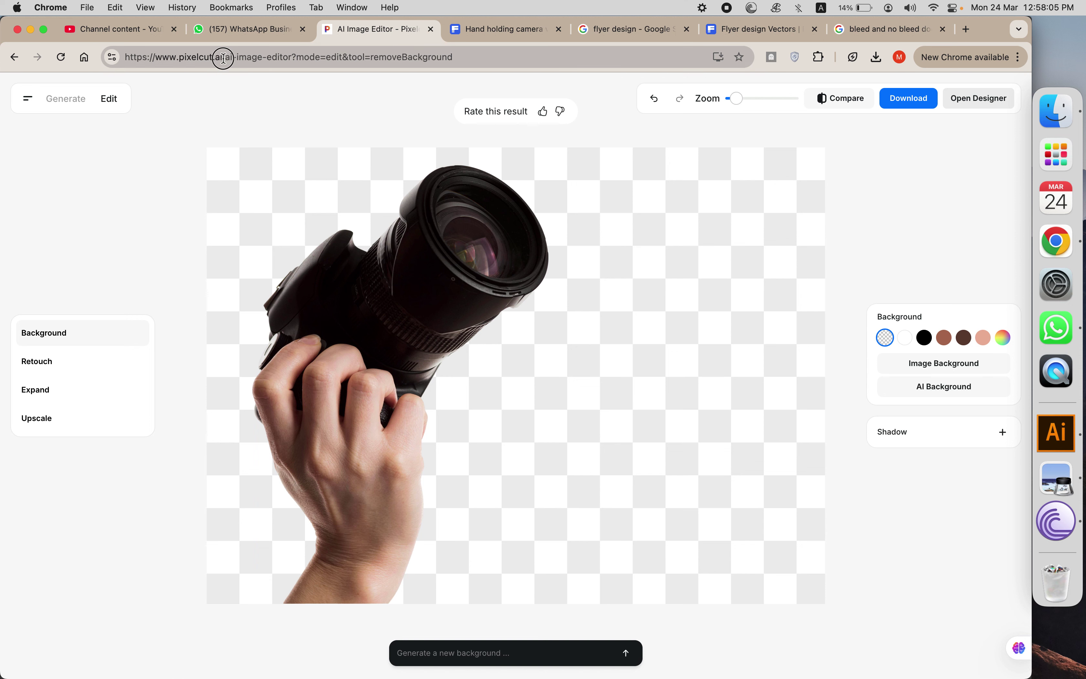
{"action": "left_click_drag", "start_coordinate": [223, 58], "coordinate": [180, 62]}
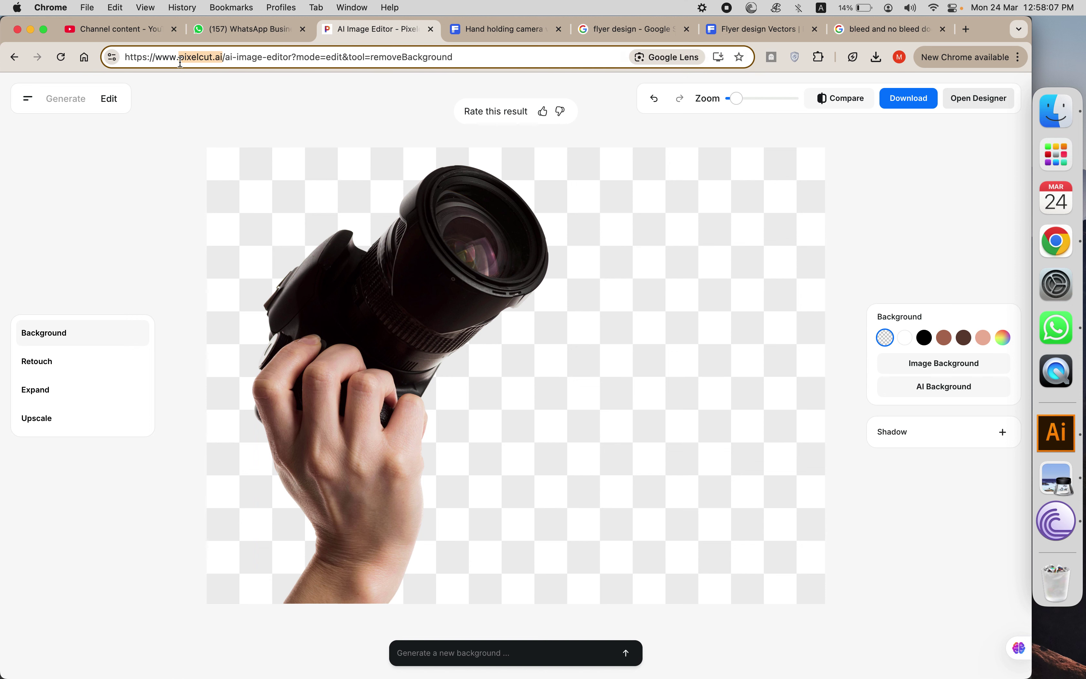
{"action": "left_click", "coordinate": [887, 231]}
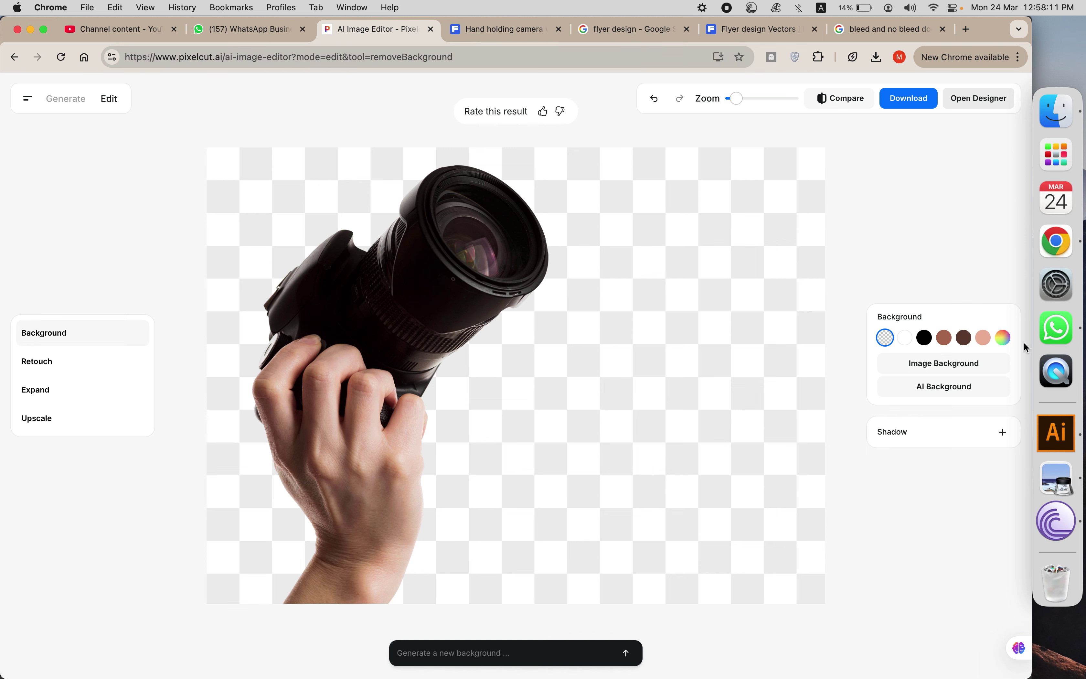
Switch back to Illustrator and draw a white circle about 0.12 in across near the flyer's left bleed edge, between headline and price
{"action": "left_click", "coordinate": [1073, 448]}
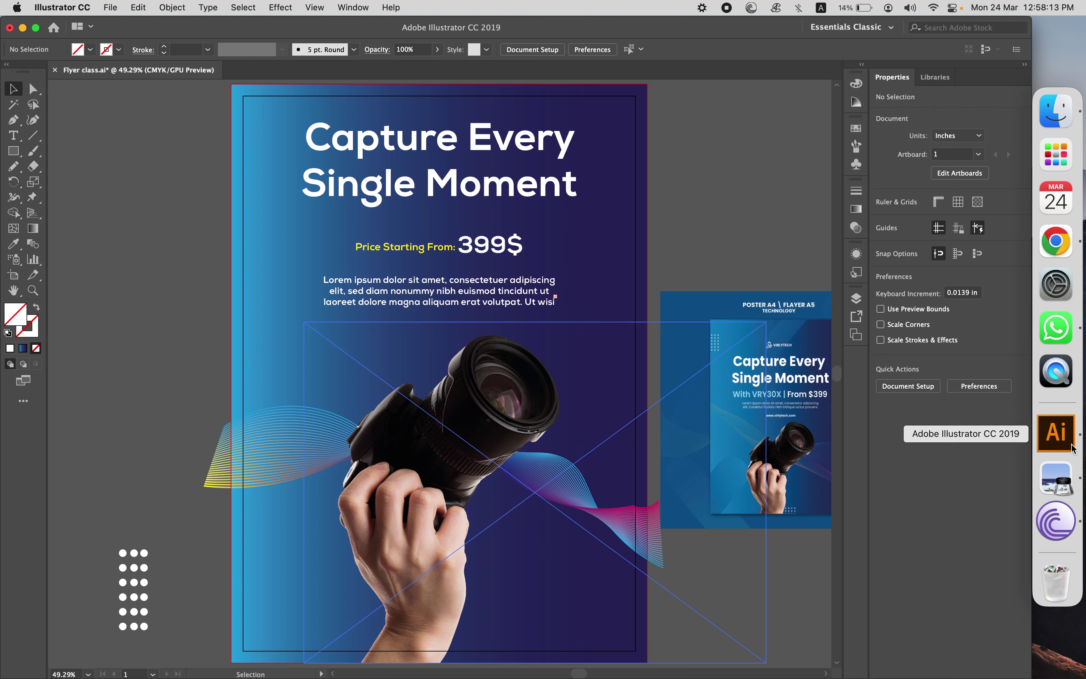
{"action": "left_click", "coordinate": [128, 612]}
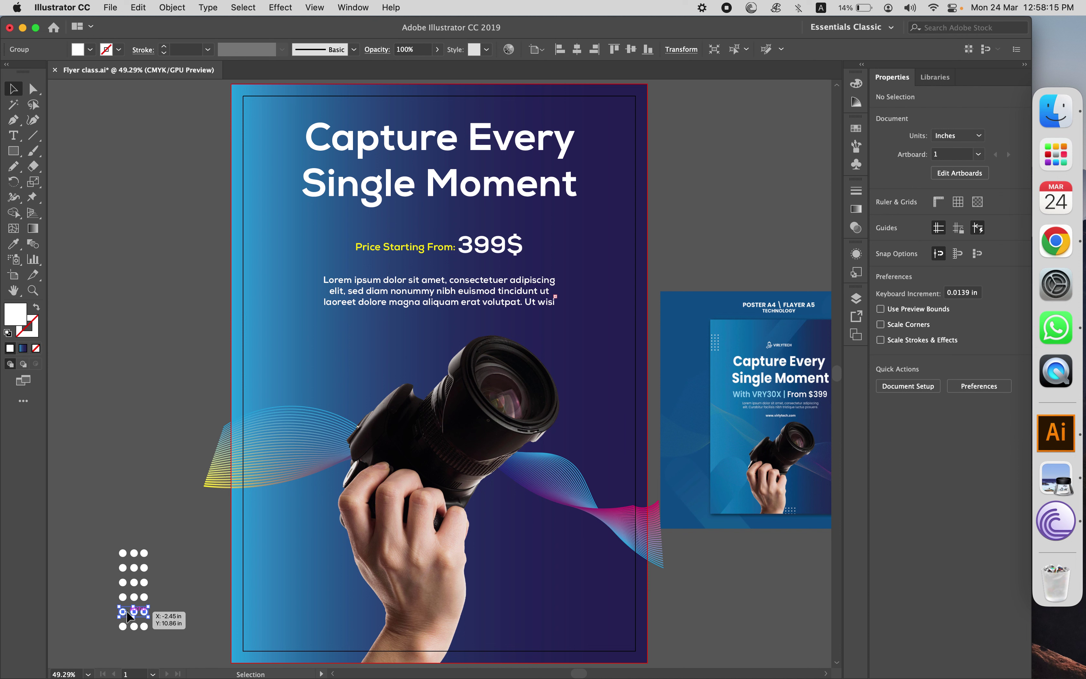
{"action": "left_click", "coordinate": [80, 356]}
{"action": "left_click", "coordinate": [14, 152]}
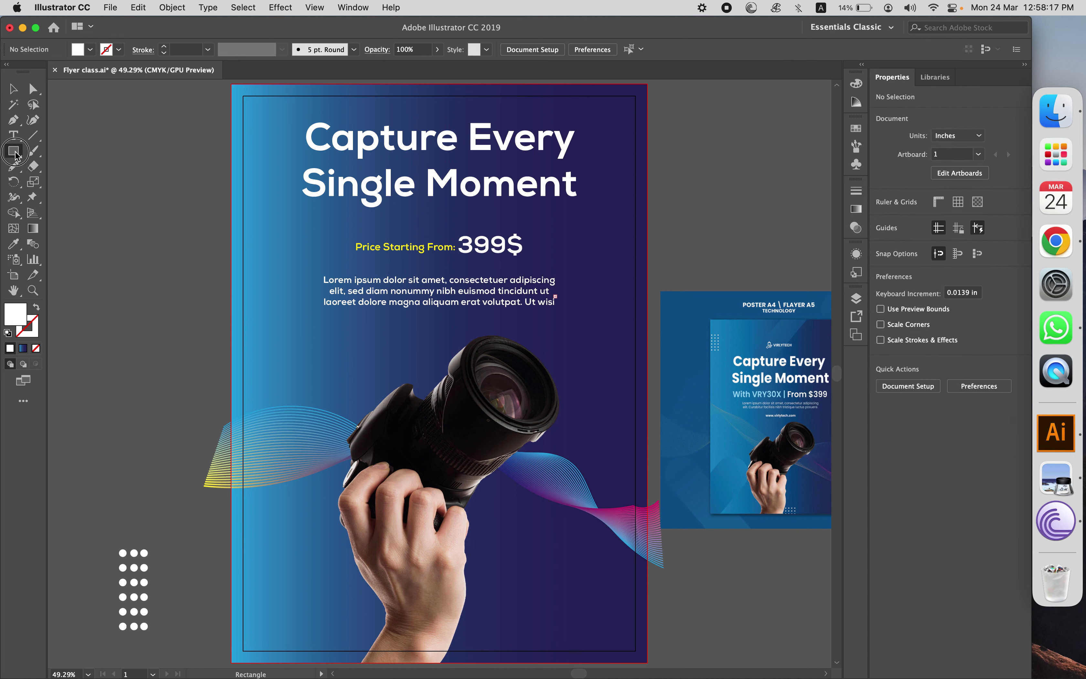
{"action": "left_click_drag", "start_coordinate": [14, 151], "coordinate": [79, 184]}
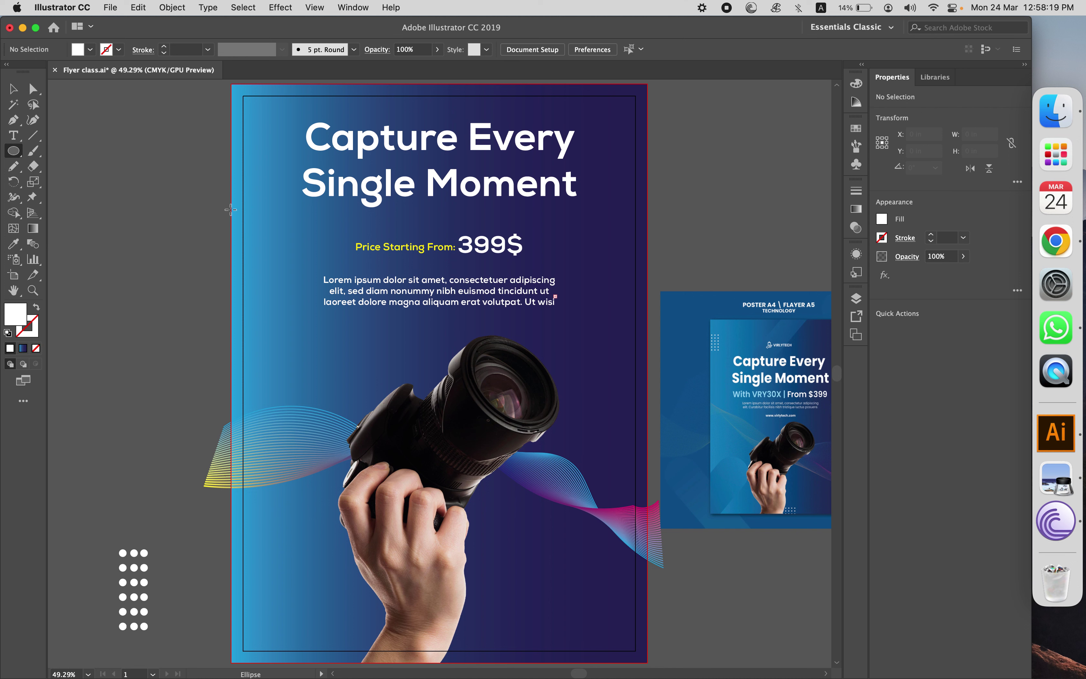
{"action": "left_click_drag", "start_coordinate": [238, 214], "coordinate": [240, 216]}
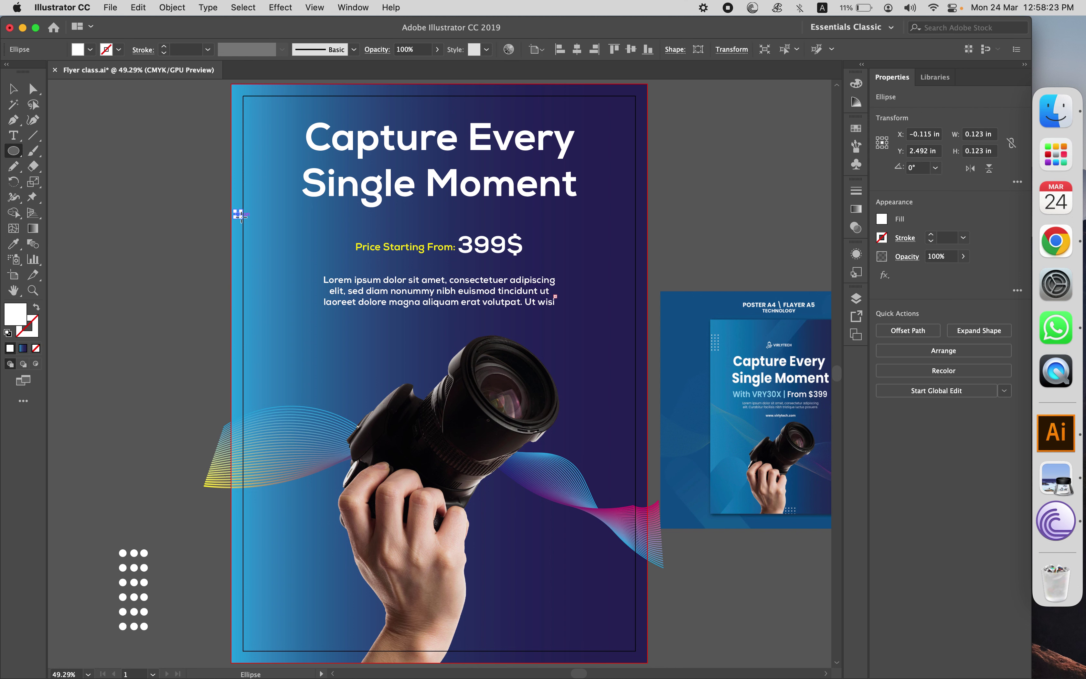
Copy the white circle horizontally and repeat the copy to form an evenly spaced row of six, with the whole row selected
{"action": "key", "text": "super+equal"}
{"action": "key", "text": "super+equal"}
{"action": "key", "text": "super+equal"}
{"action": "key", "text": "super+equal"}
{"action": "key", "text": "super+equal"}
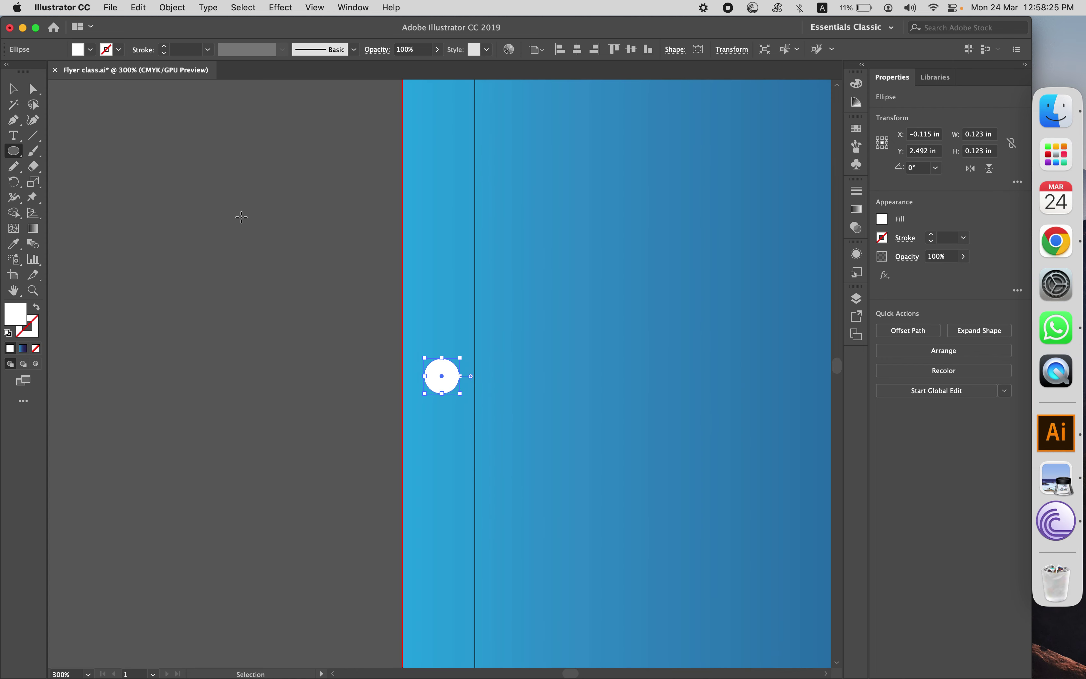
{"action": "left_click", "coordinate": [14, 89]}
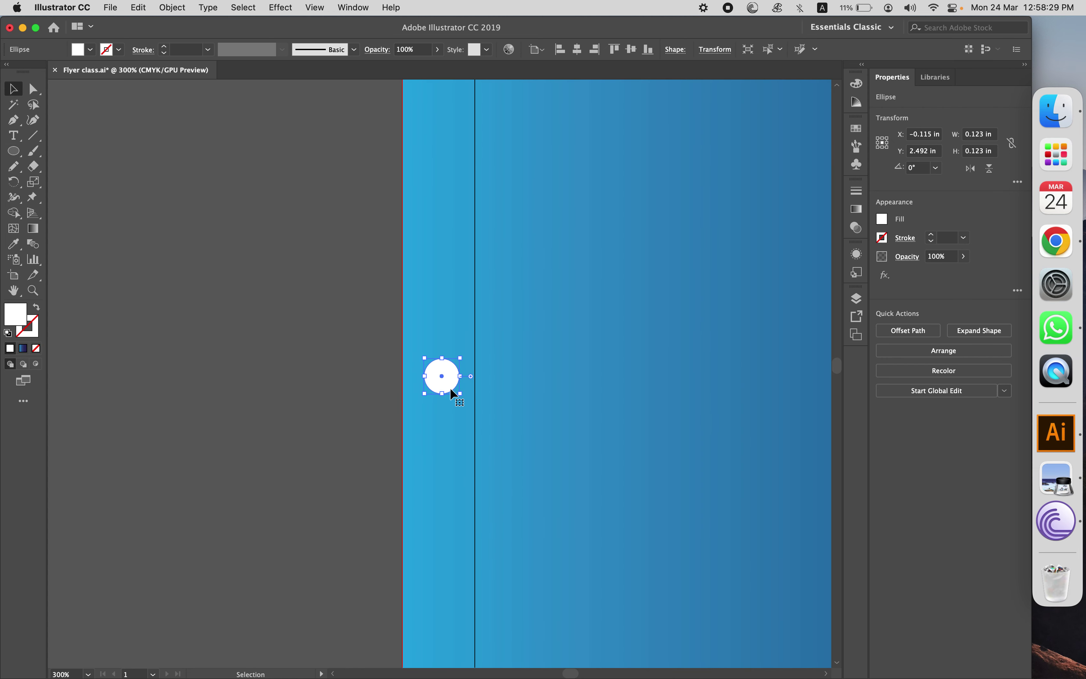
{"action": "left_click_drag", "start_coordinate": [450, 388], "coordinate": [500, 394]}
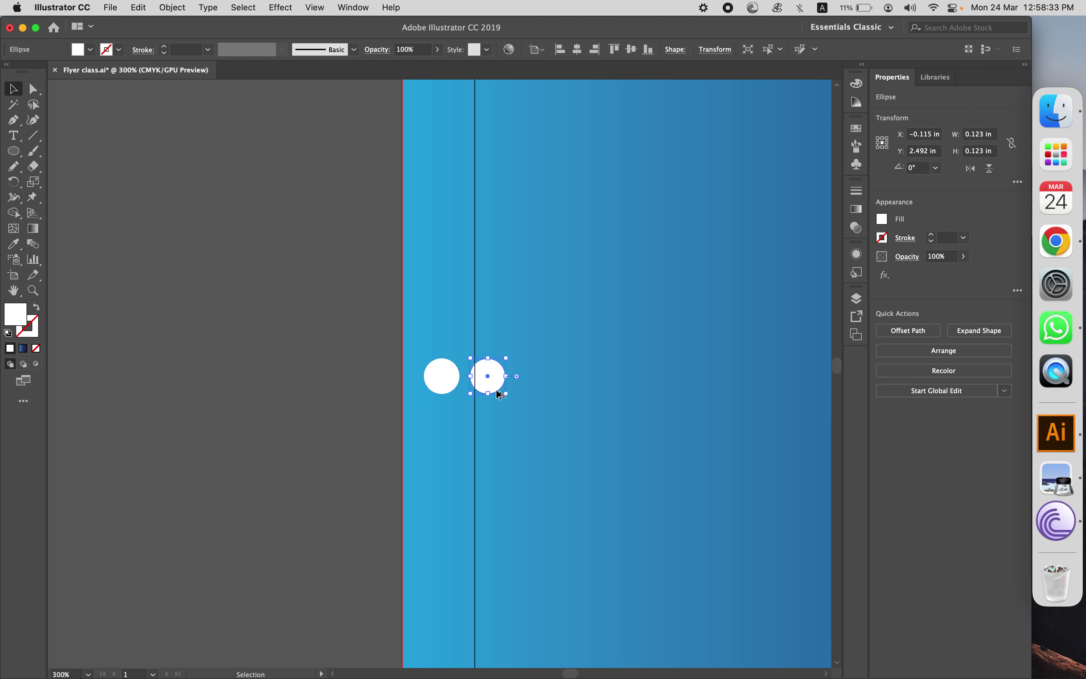
{"action": "key", "text": "super+d"}
{"action": "key", "text": "super+d"}
{"action": "key", "text": "super+d"}
{"action": "key", "text": "super+d"}
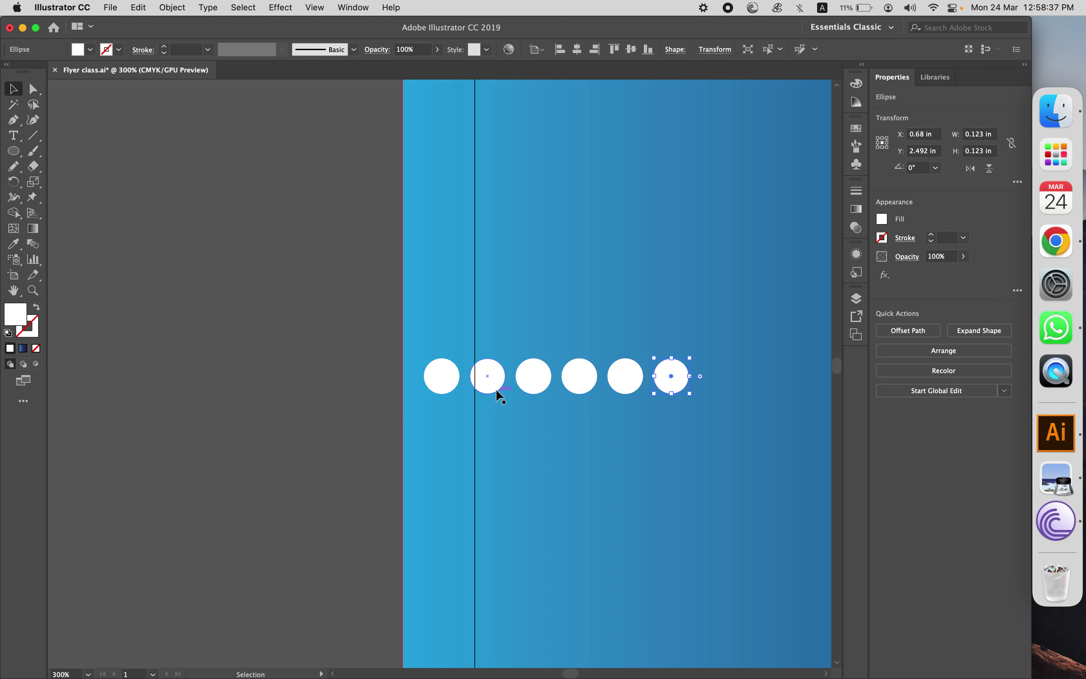
{"action": "left_click_drag", "start_coordinate": [376, 370], "coordinate": [665, 384]}
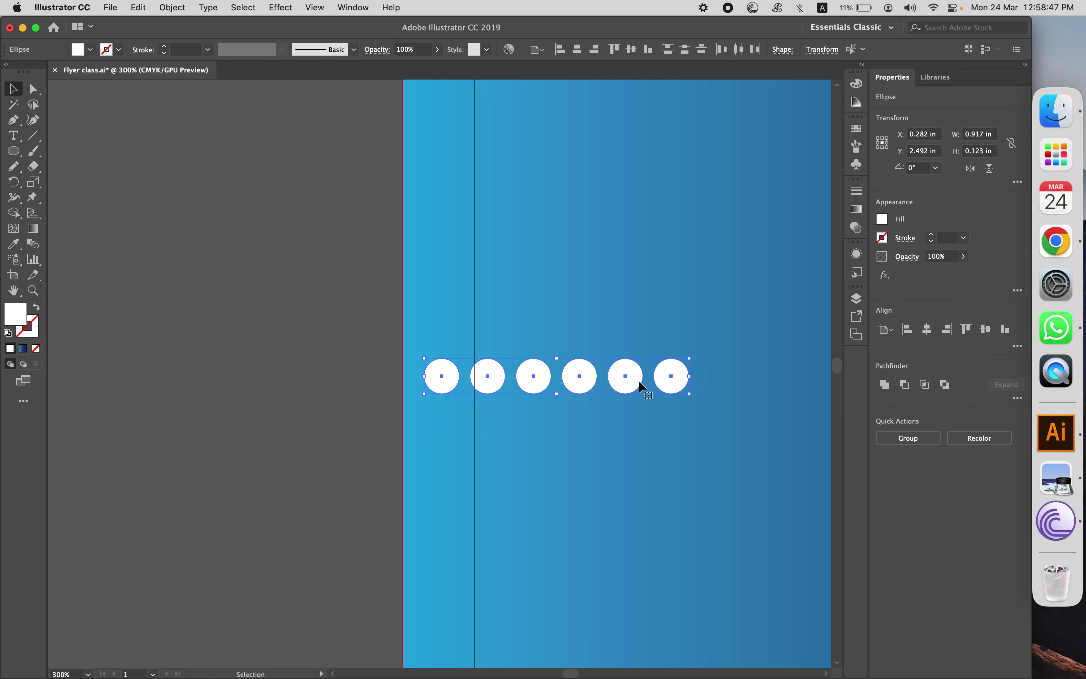
Group the row of six white circles and copy it straight down to form a second row just below
{"action": "key", "text": "super+g"}
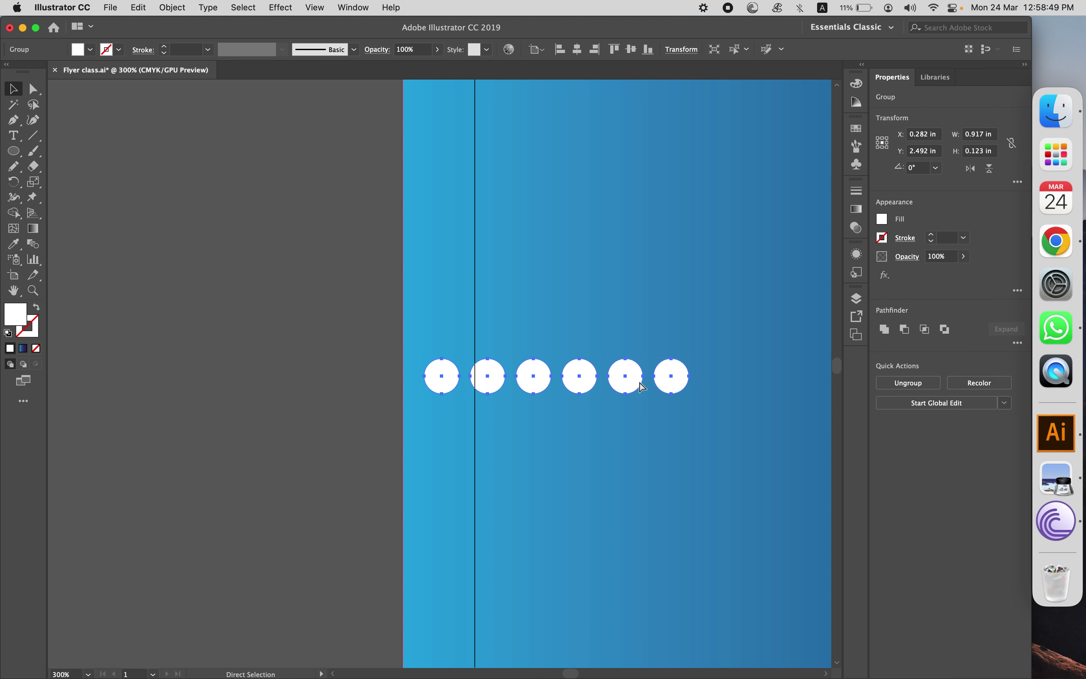
{"action": "left_click_drag", "start_coordinate": [631, 377], "coordinate": [633, 434]}
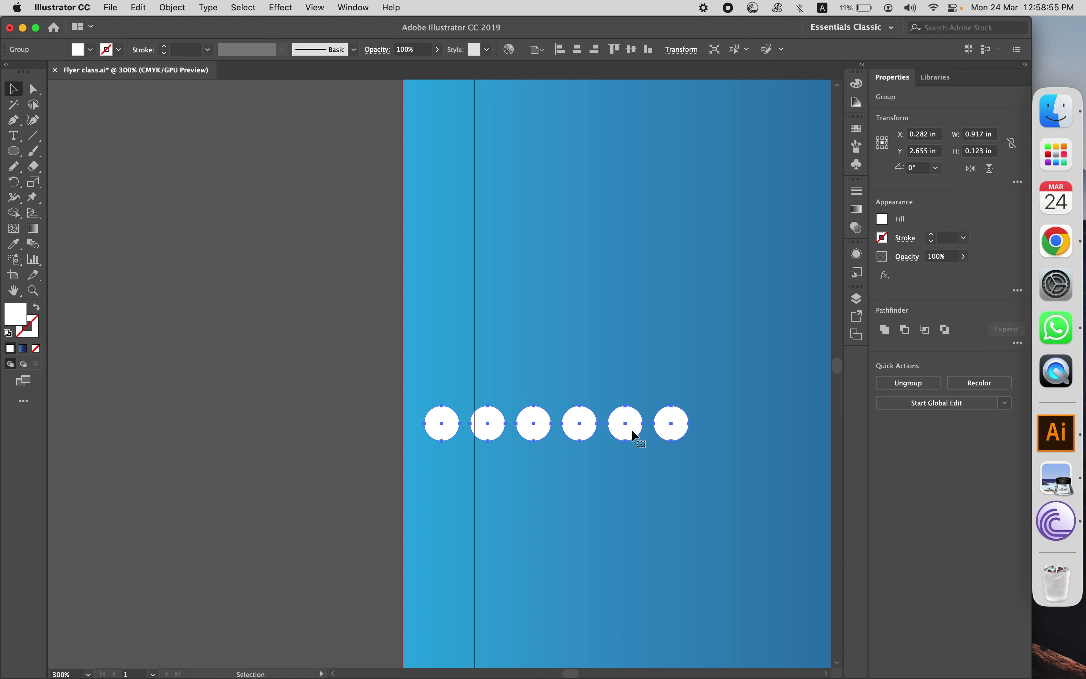
{"action": "scroll", "coordinate": [637, 438], "scroll_direction": "down", "scroll_amount": 2}
{"action": "left_click_drag", "start_coordinate": [624, 361], "coordinate": [627, 439]}
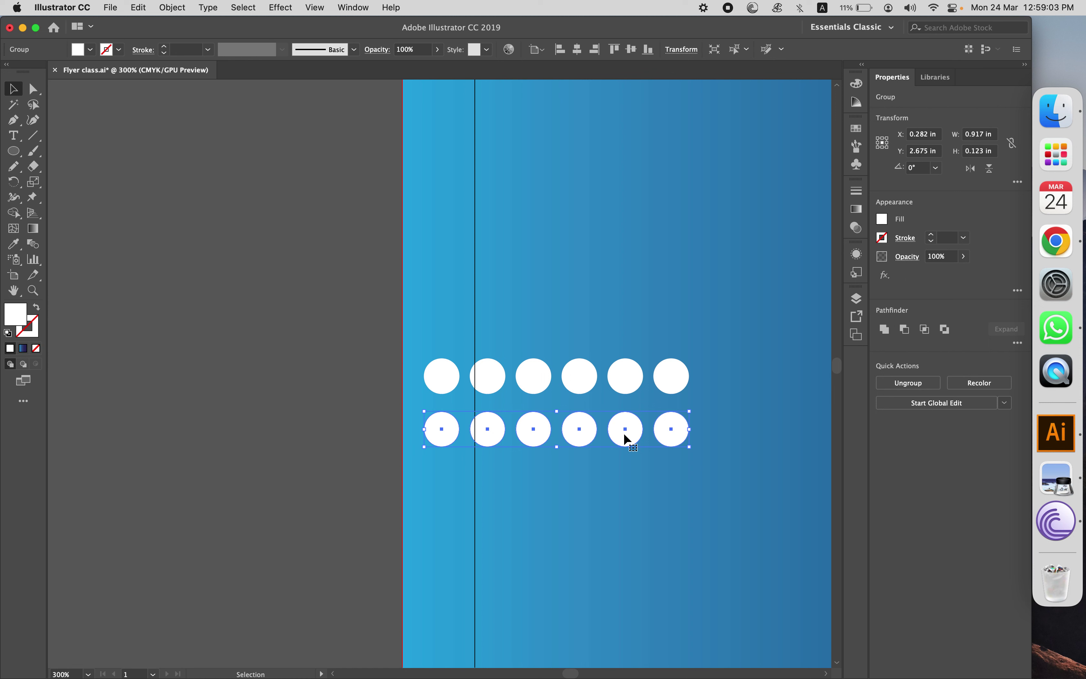
Repeat the downward row copy until the dot grid has nine evenly spaced rows
{"action": "key", "text": "super+d"}
{"action": "key", "text": "super+d"}
{"action": "key", "text": "super+d"}
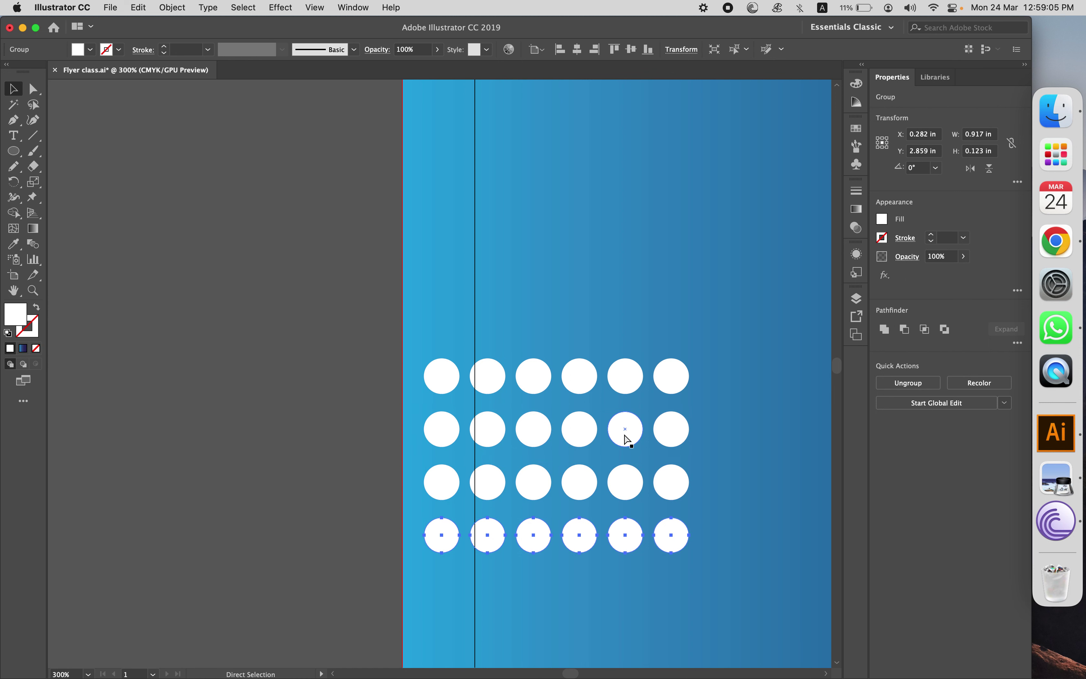
{"action": "key", "text": "super+d"}
{"action": "scroll", "coordinate": [627, 439], "scroll_direction": "down", "scroll_amount": 4}
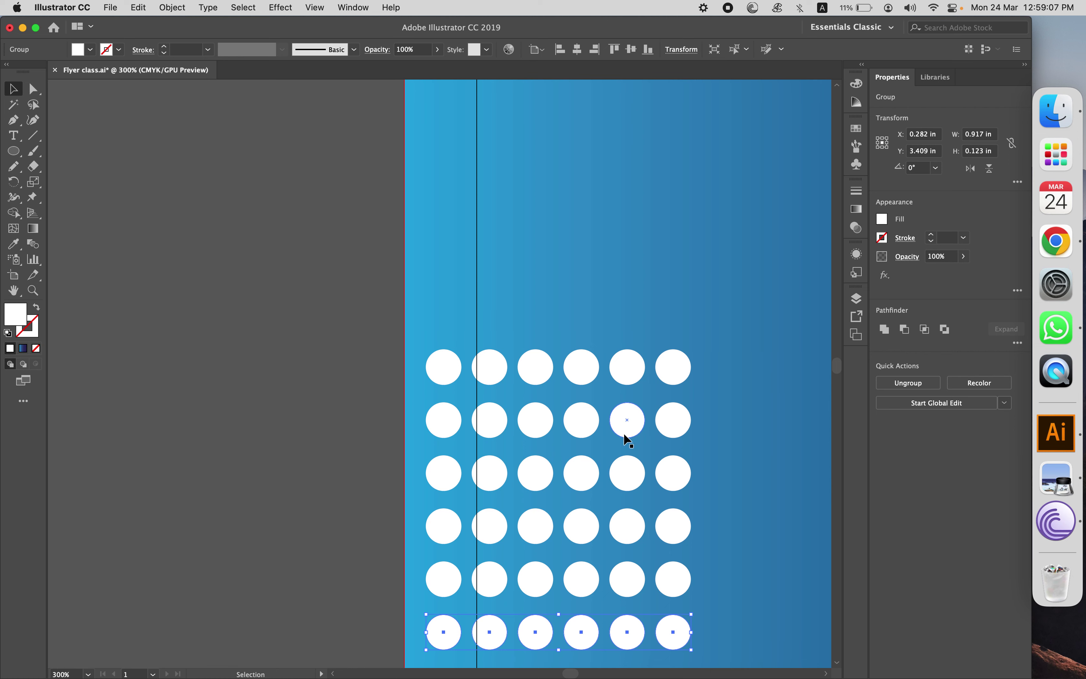
{"action": "scroll", "coordinate": [627, 439], "scroll_direction": "down", "scroll_amount": 3}
{"action": "key", "text": "super+d"}
{"action": "key", "text": "super+d"}
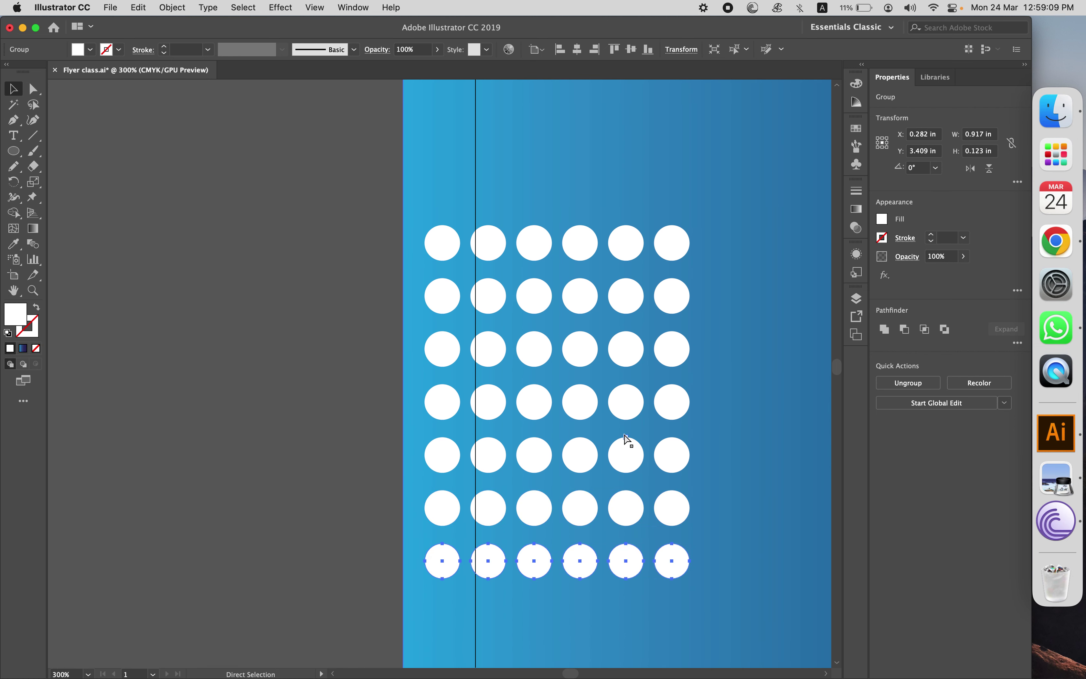
{"action": "scroll", "coordinate": [627, 439], "scroll_direction": "down", "scroll_amount": 5}
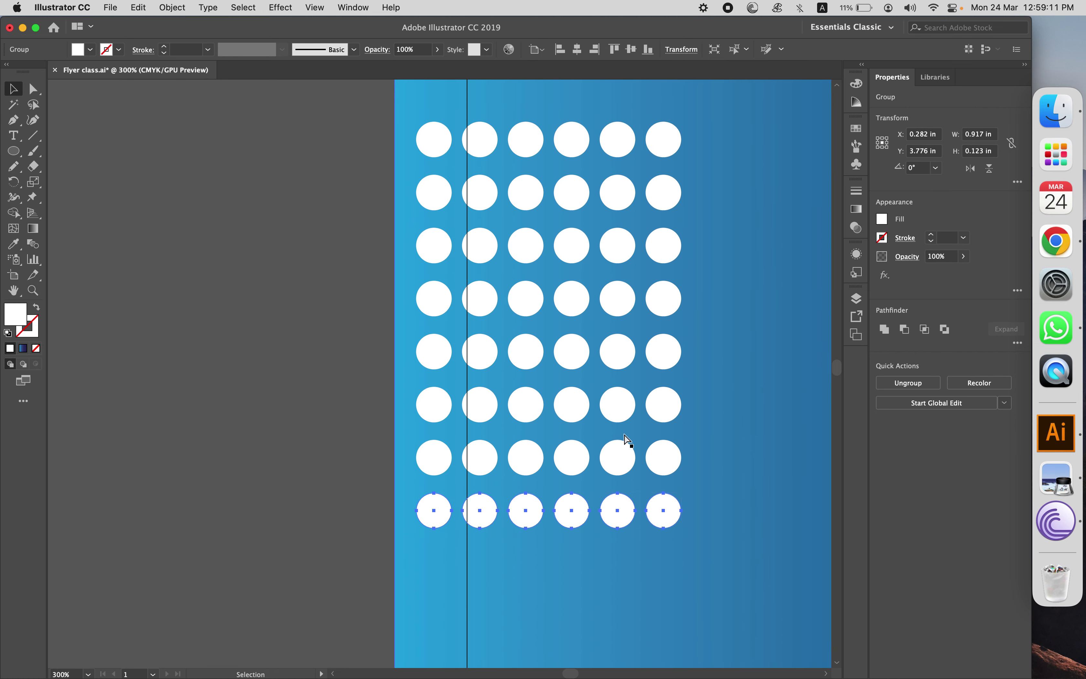
{"action": "key", "text": "super+d"}
Select all nine rows of dots without the background and group them into one dot pattern
{"action": "left_click_drag", "start_coordinate": [359, 135], "coordinate": [707, 590]}
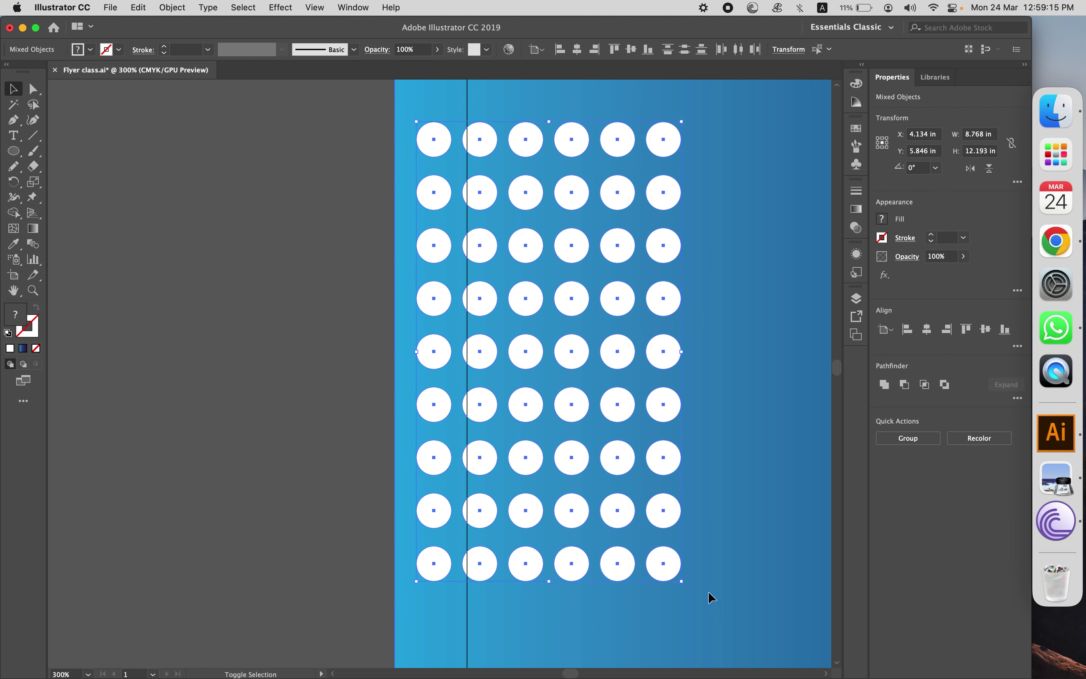
{"action": "key", "text": "a"}
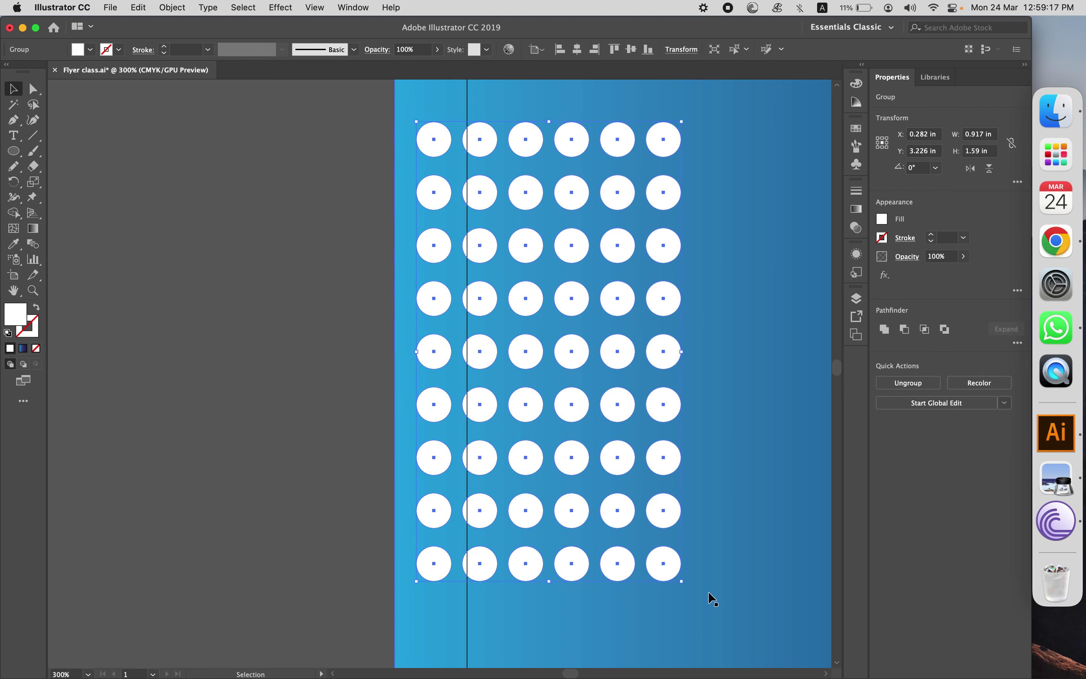
{"action": "key", "text": "super+0"}
{"action": "key", "text": "v"}
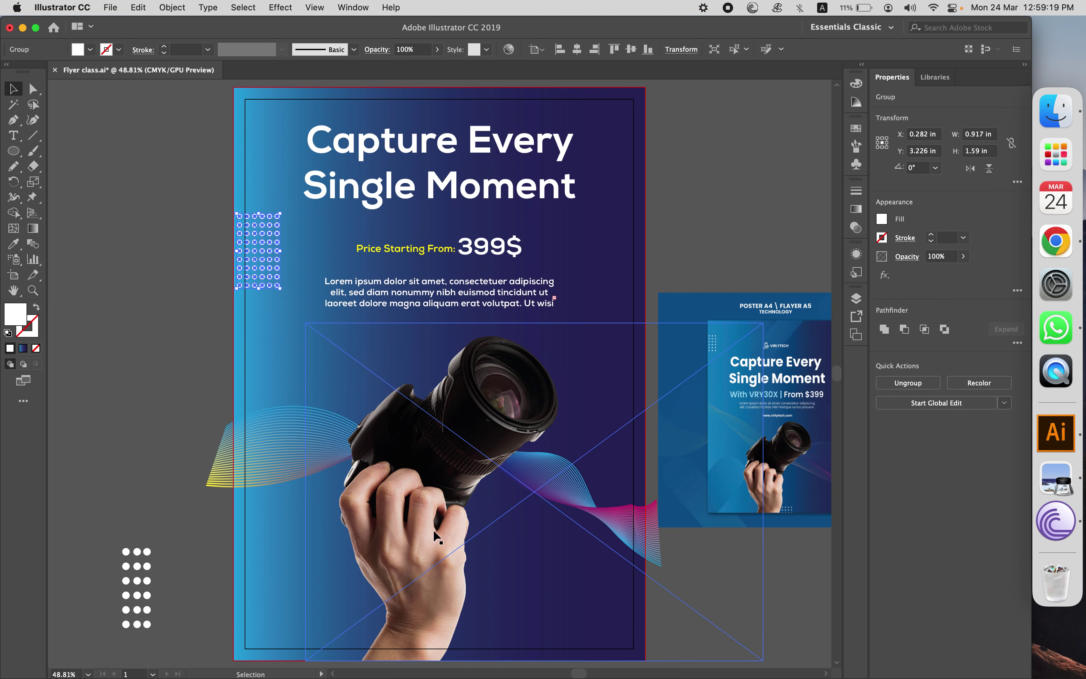
Scale the dot pattern down to about 0.64 by 1.10 in and place a copy near the flyer's lower-right corner
{"action": "left_click", "coordinate": [199, 276]}
{"action": "left_click", "coordinate": [269, 241]}
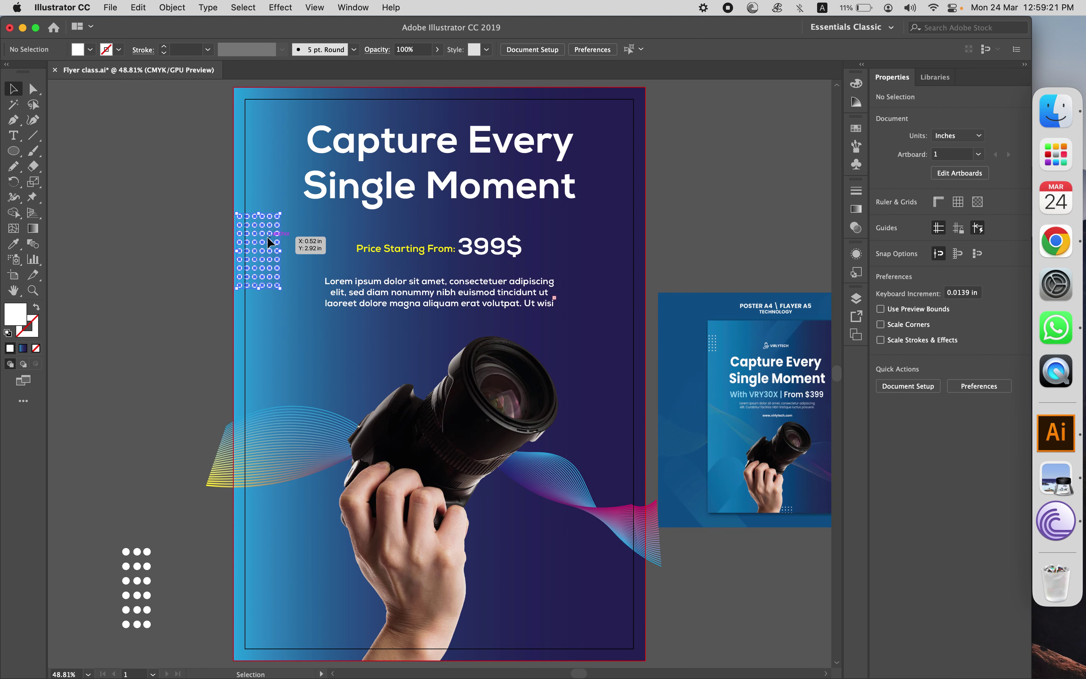
{"action": "left_click_drag", "start_coordinate": [268, 243], "coordinate": [631, 615]}
{"action": "key", "text": "super+z"}
{"action": "left_click_drag", "start_coordinate": [251, 246], "coordinate": [626, 603]}
{"action": "left_click", "coordinate": [758, 607]}
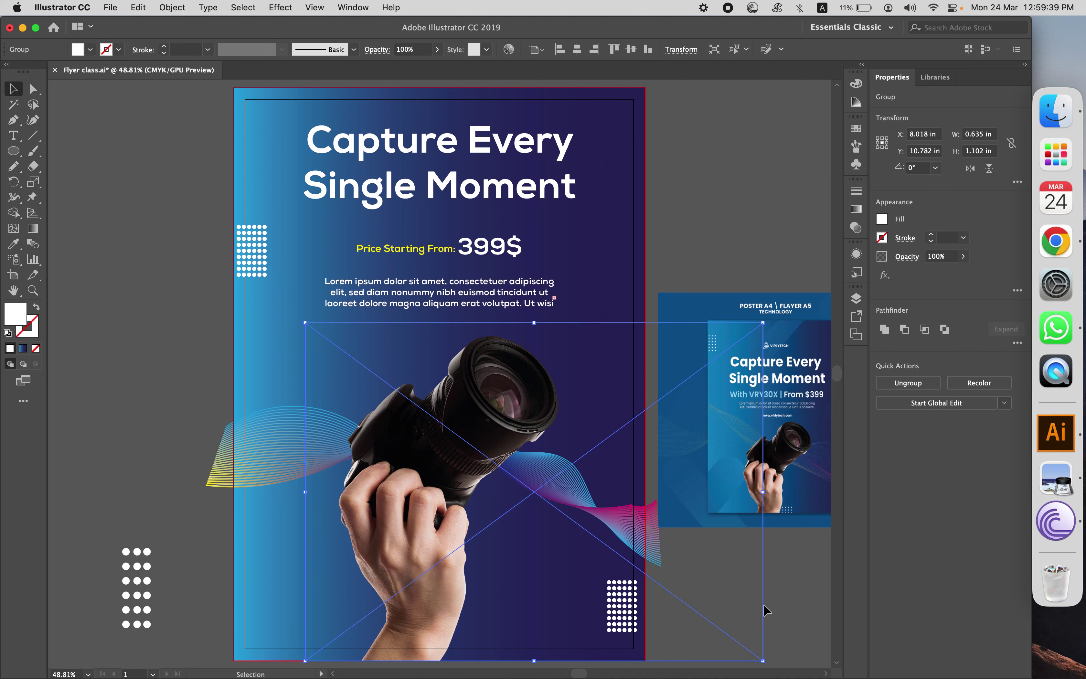
{"action": "left_click", "coordinate": [766, 610]}
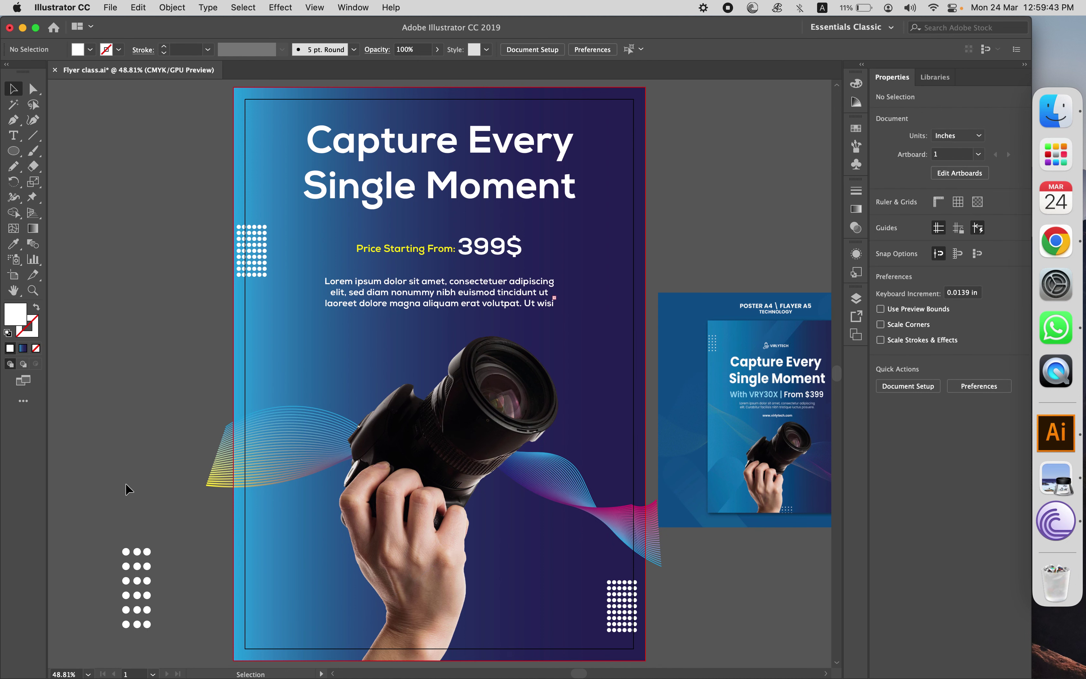
Move the rounded blue gradient shape with the drop shadow from the pasteboard onto the flyer's lower-left corner
{"action": "scroll", "coordinate": [125, 484], "scroll_direction": "left", "scroll_amount": 6}
{"action": "scroll", "coordinate": [126, 484], "scroll_direction": "left", "scroll_amount": 3}
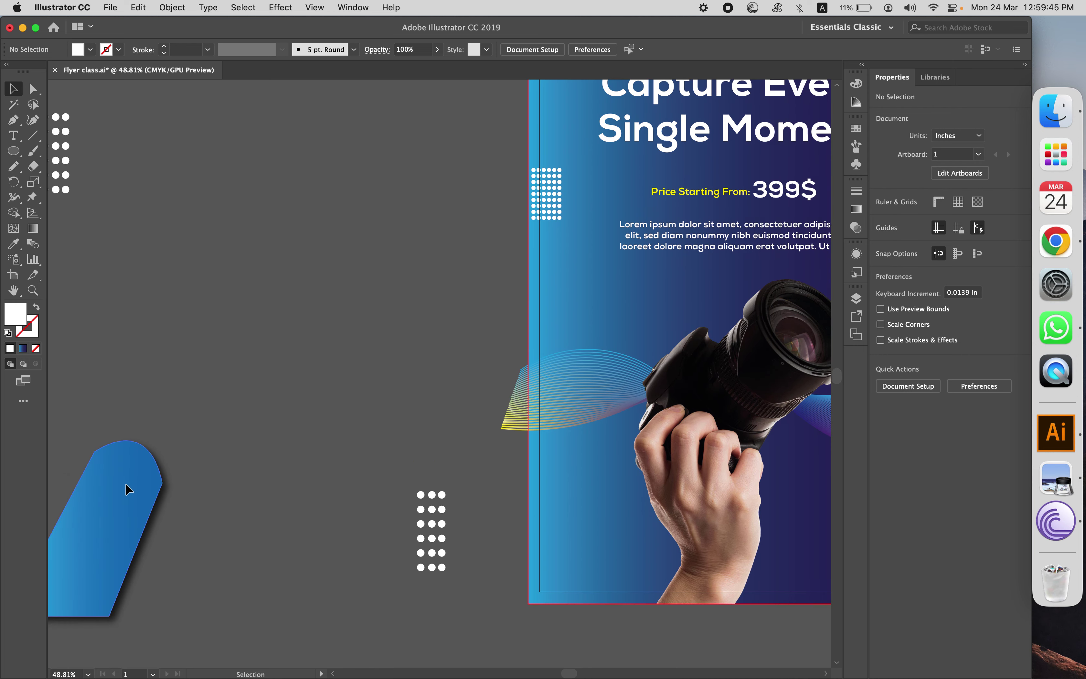
{"action": "left_click", "coordinate": [100, 505]}
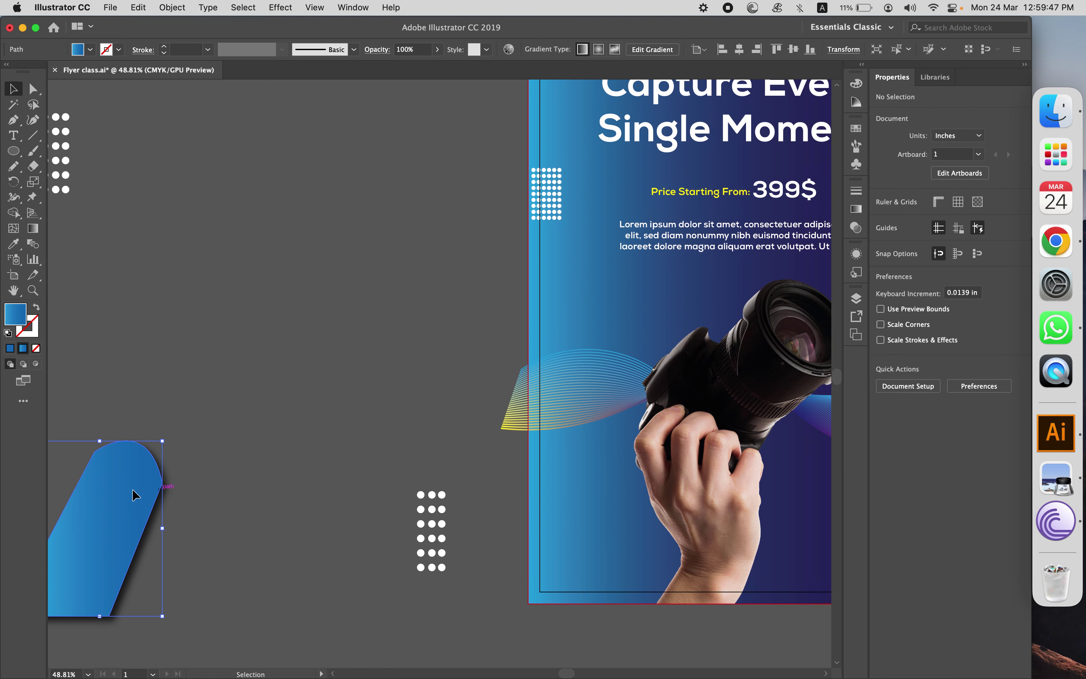
{"action": "left_click_drag", "start_coordinate": [102, 514], "coordinate": [586, 499]}
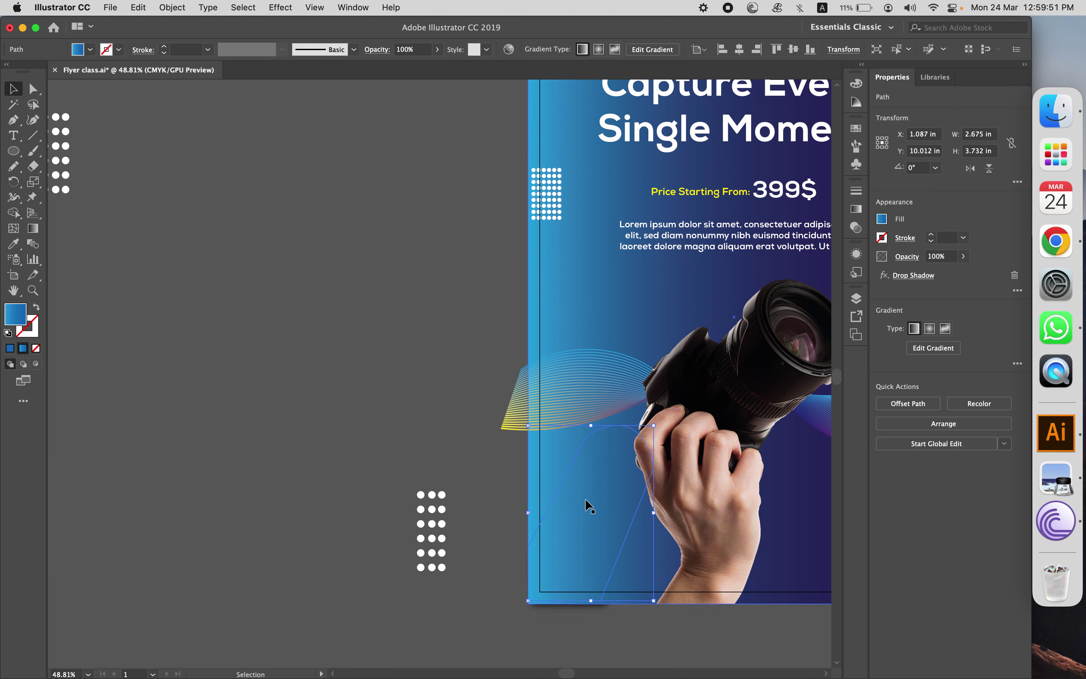
{"action": "key", "text": "super+shift+a"}
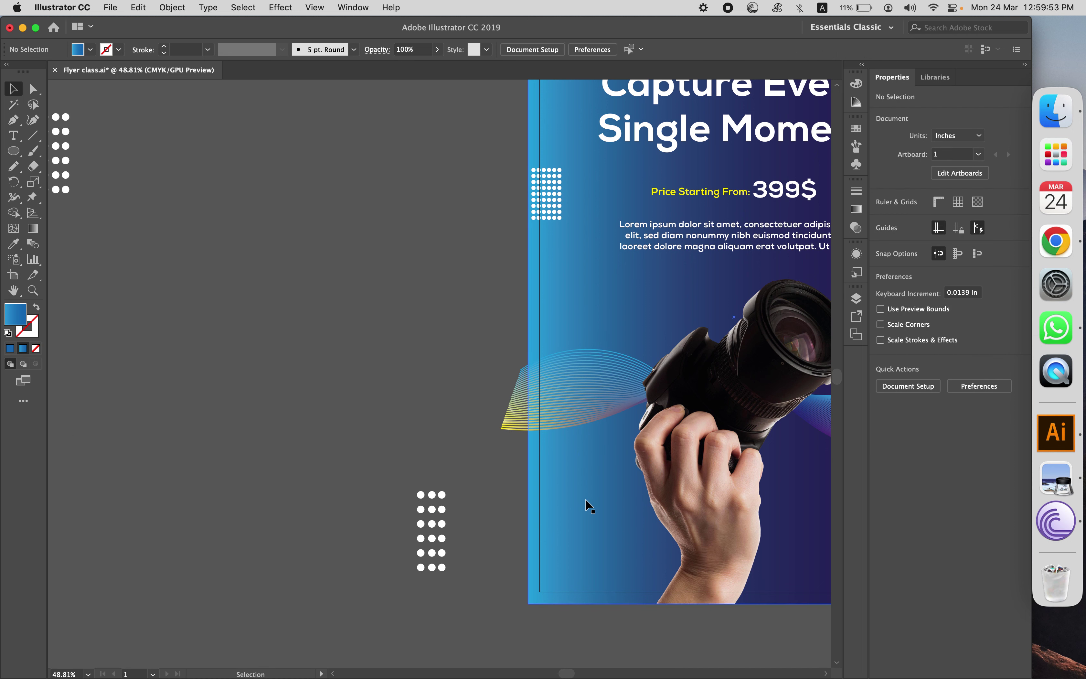
Arrange the rounded blue shape in front of the flyer background but behind the hand and camera image
{"action": "left_click", "coordinate": [624, 454]}
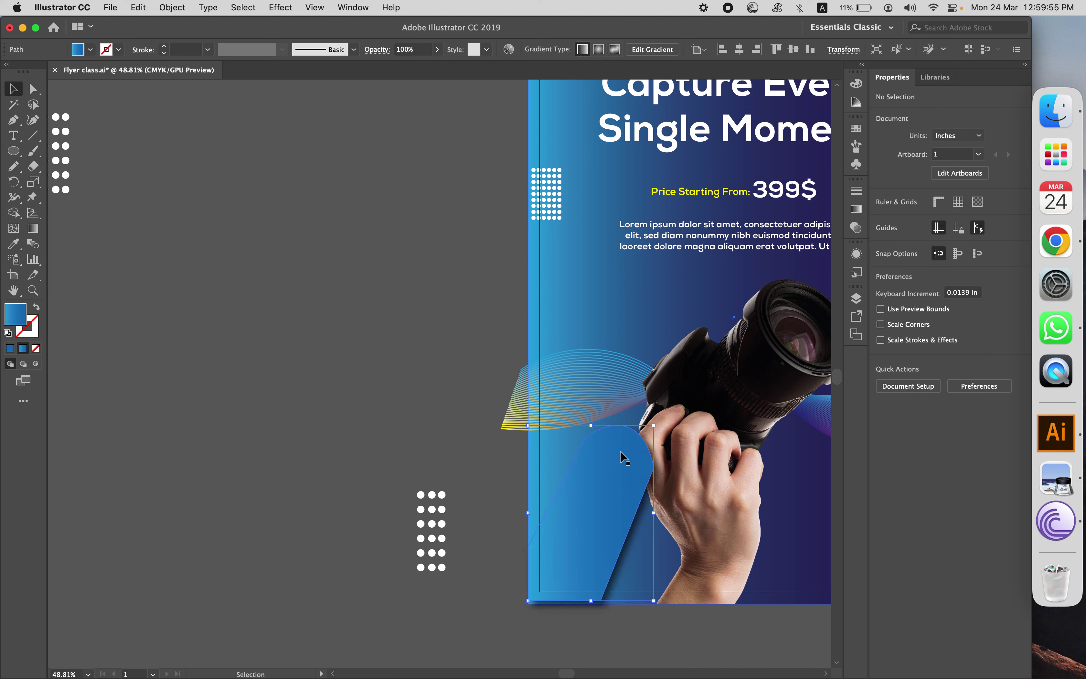
{"action": "left_click", "coordinate": [680, 443]}
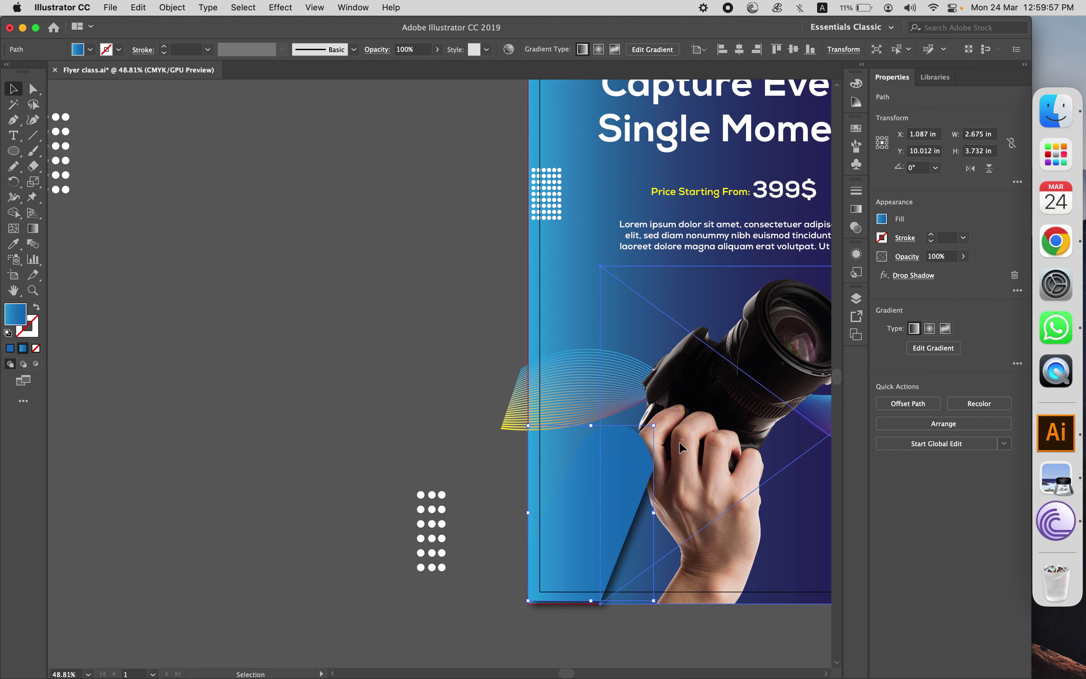
{"action": "key", "text": "super+shift+a"}
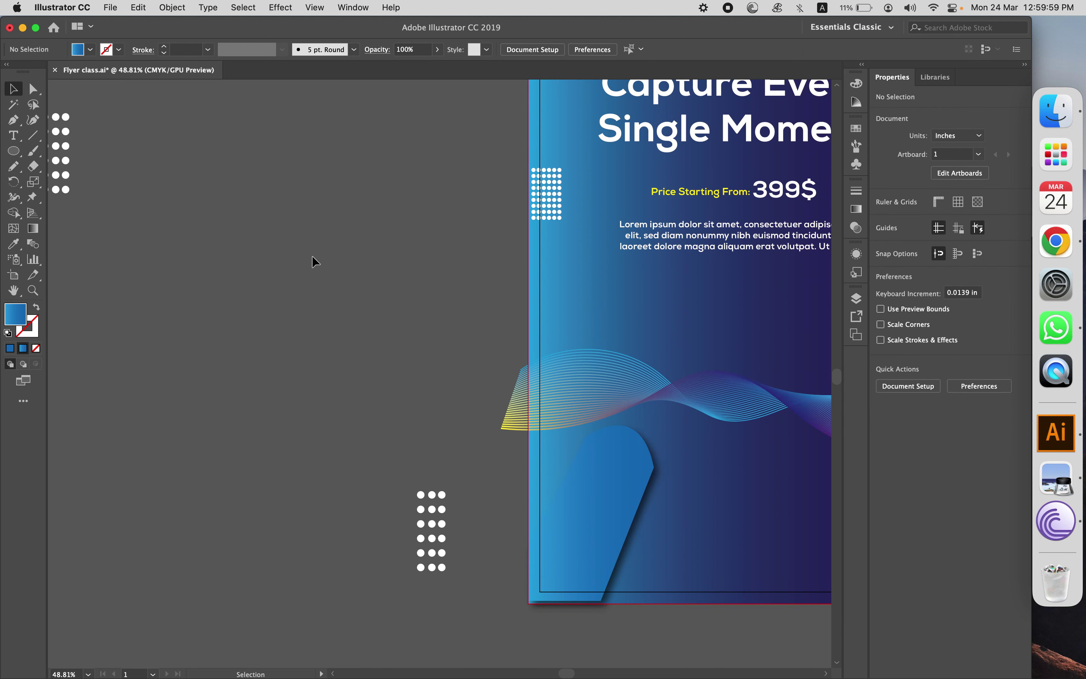
{"action": "key", "text": "super+z"}
{"action": "left_click", "coordinate": [312, 255]}
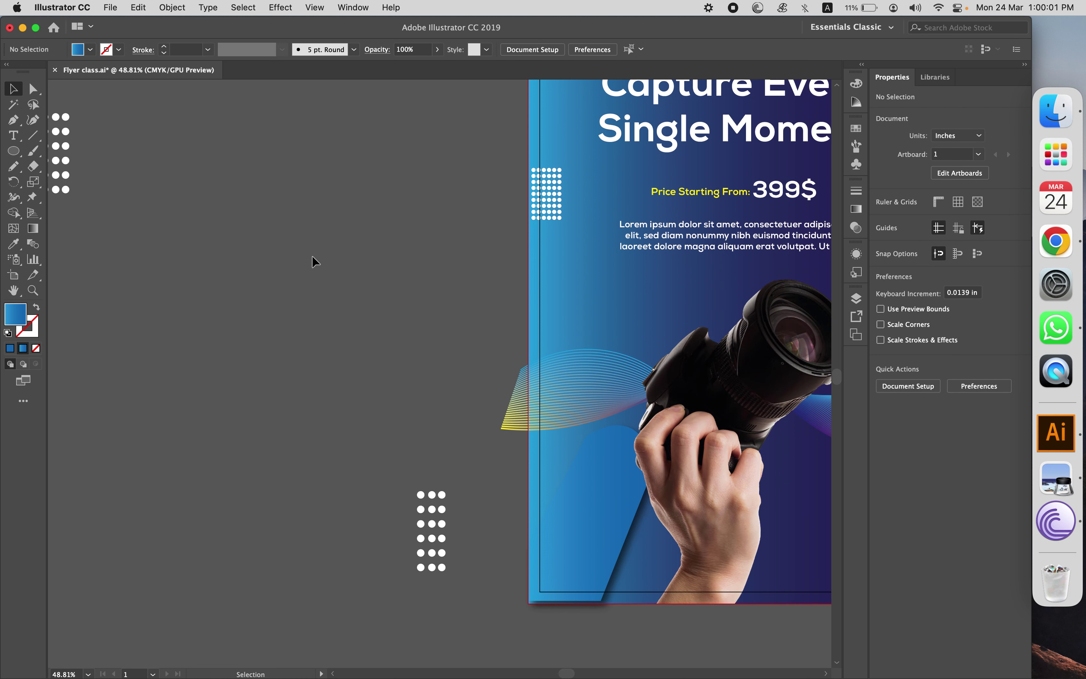
Draw a blue gradient circle about 1.5 in across on the pasteboard beside the flyer's headline
{"action": "key", "text": "super+0"}
{"action": "left_click", "coordinate": [13, 152]}
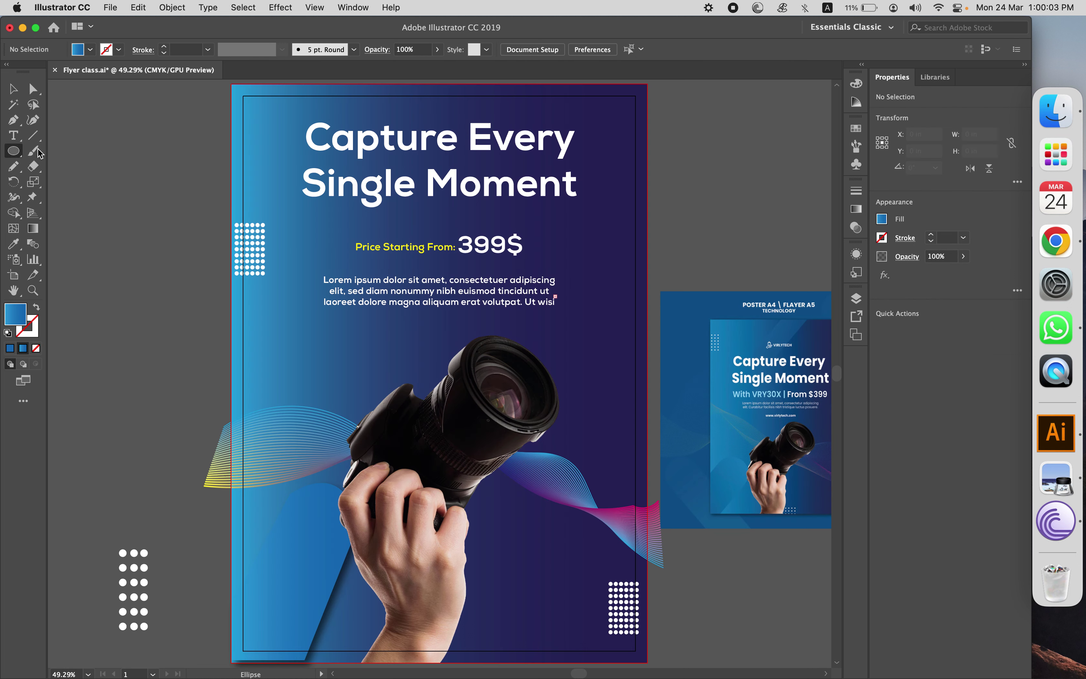
{"action": "left_click_drag", "start_coordinate": [101, 162], "coordinate": [173, 232]}
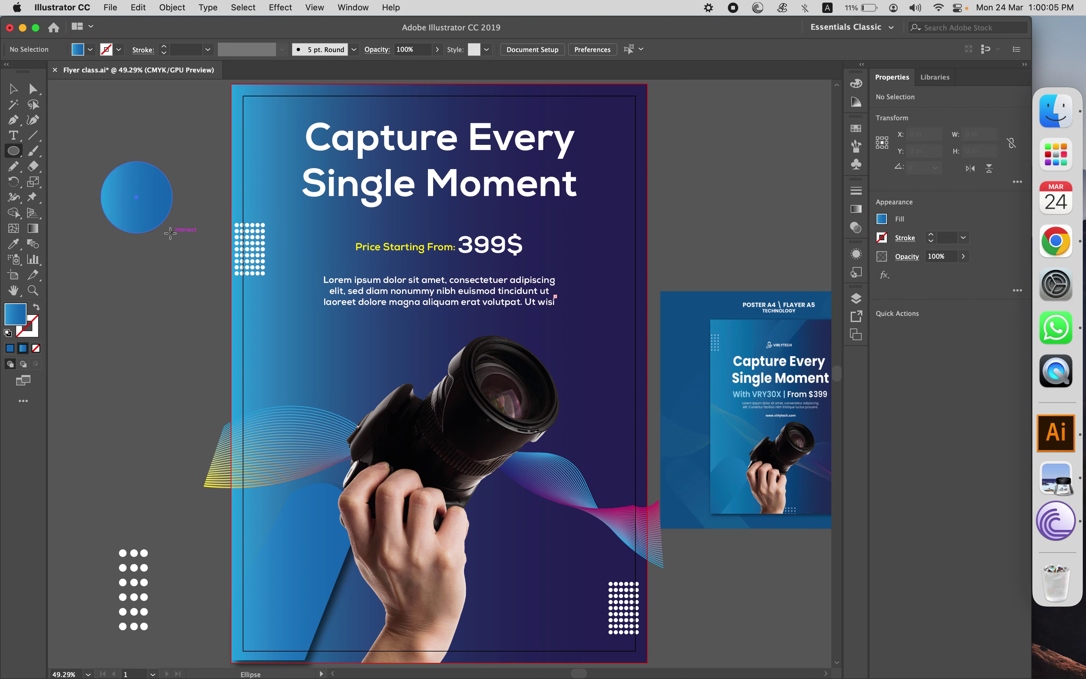
{"action": "left_click", "coordinate": [13, 90]}
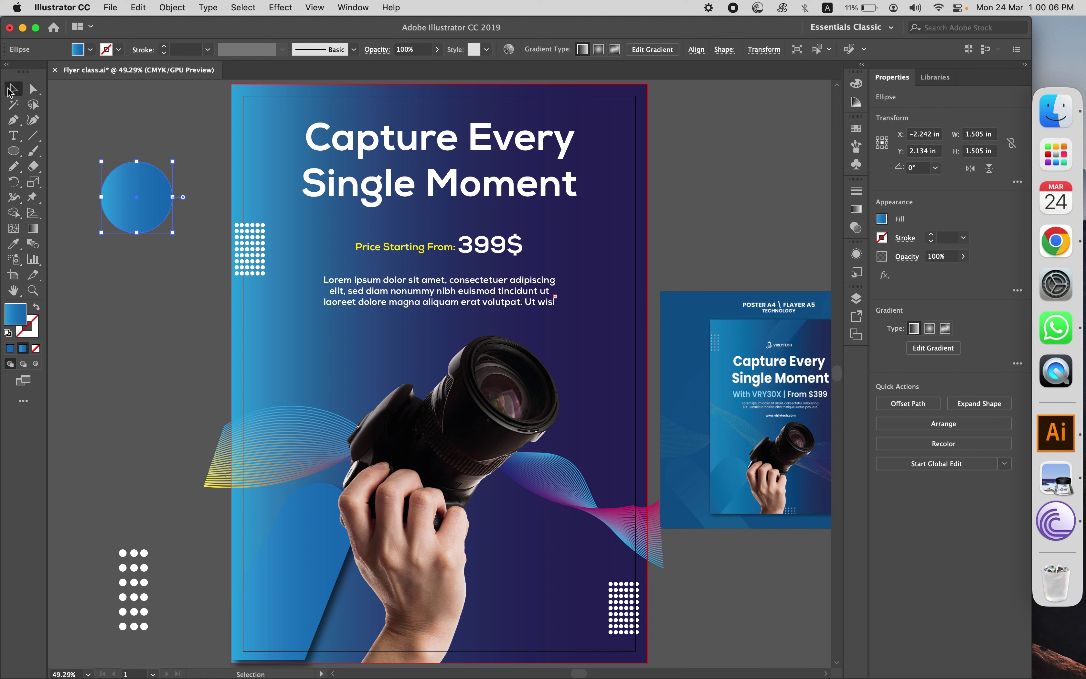
Try a Drop Shadow effect on the blue circle with a Y offset of -0.7 in and the preview on
{"action": "left_click", "coordinate": [287, 11]}
{"action": "mouse_move", "coordinate": [370, 199]}
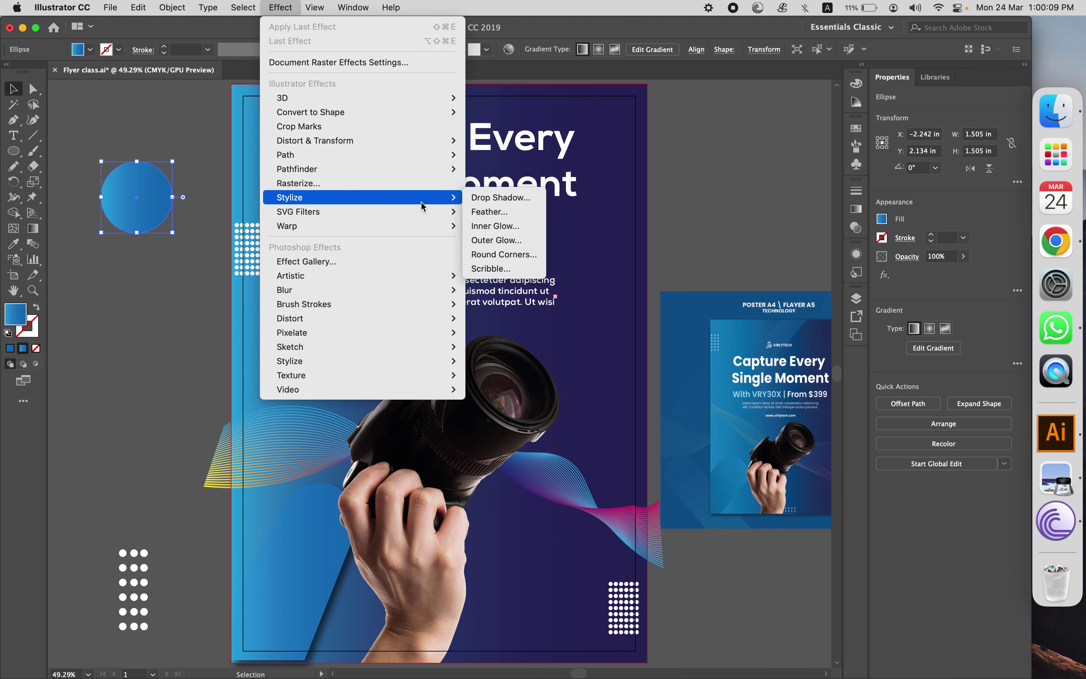
{"action": "left_click", "coordinate": [489, 197]}
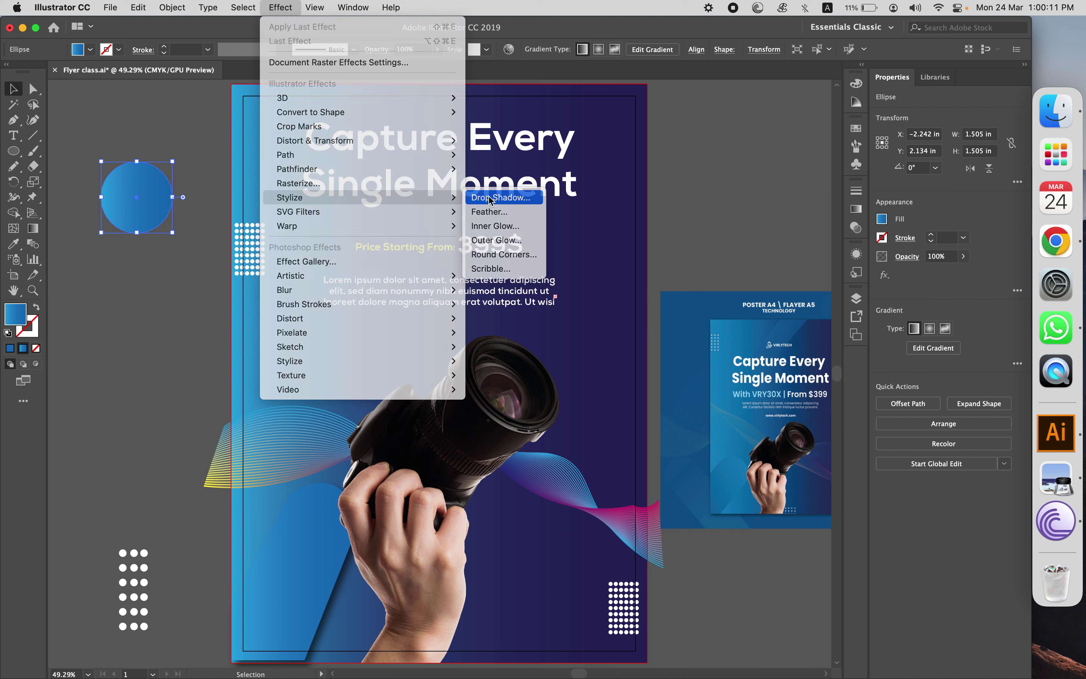
{"action": "left_click_drag", "start_coordinate": [199, 250], "coordinate": [372, 167]}
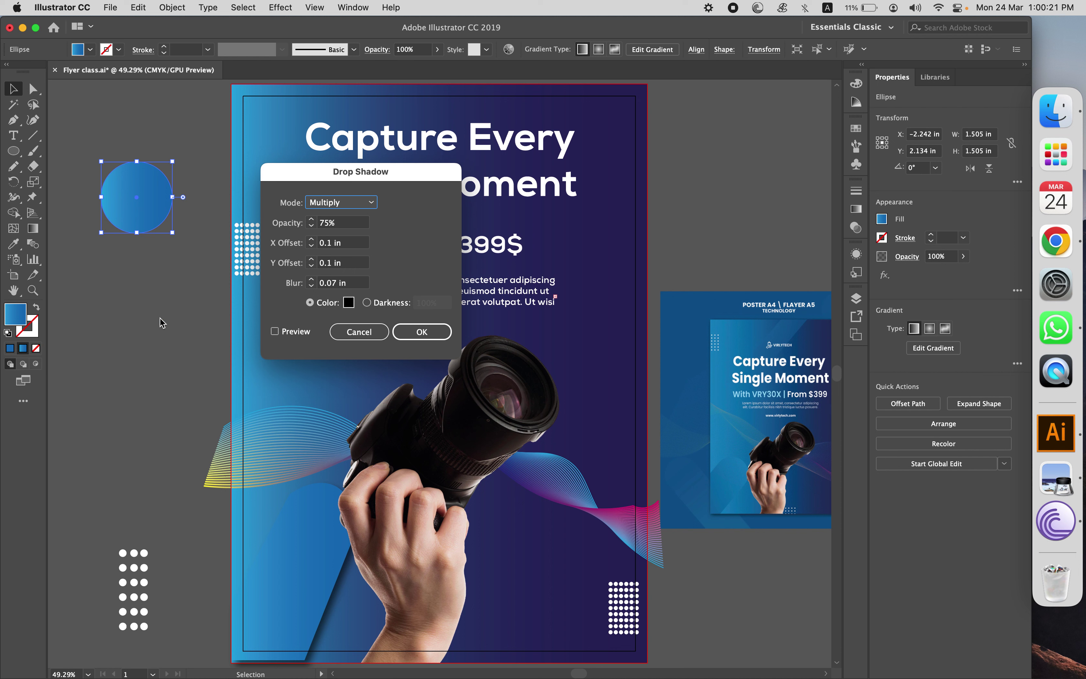
{"action": "left_click", "coordinate": [321, 265]}
{"action": "type", "text": "-"}
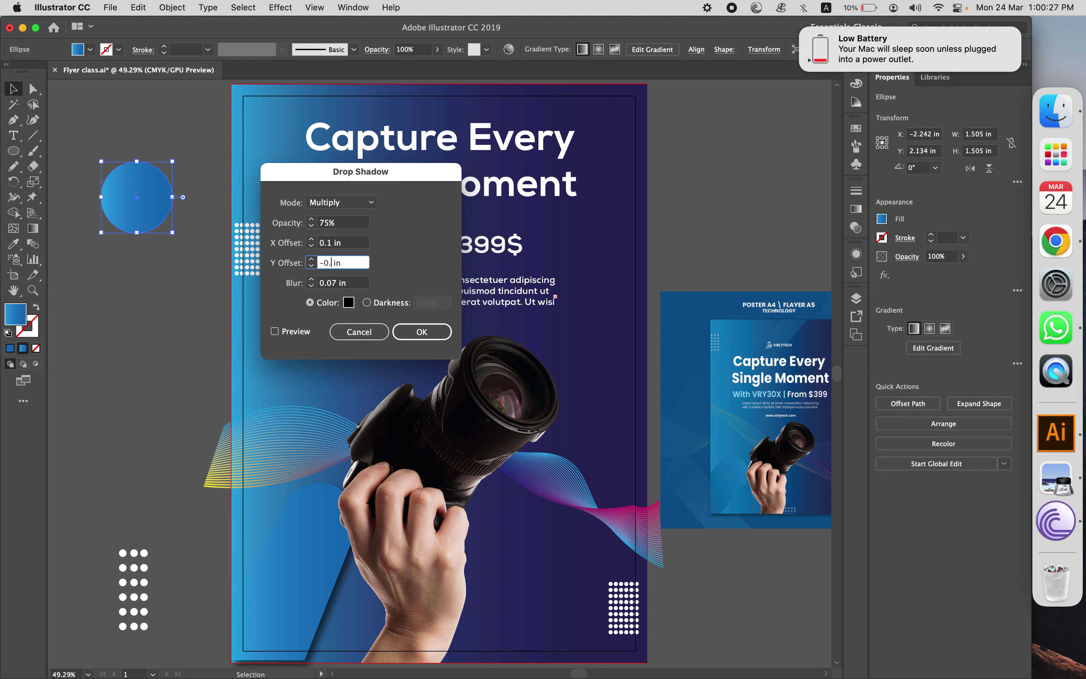
{"action": "left_click", "coordinate": [275, 331]}
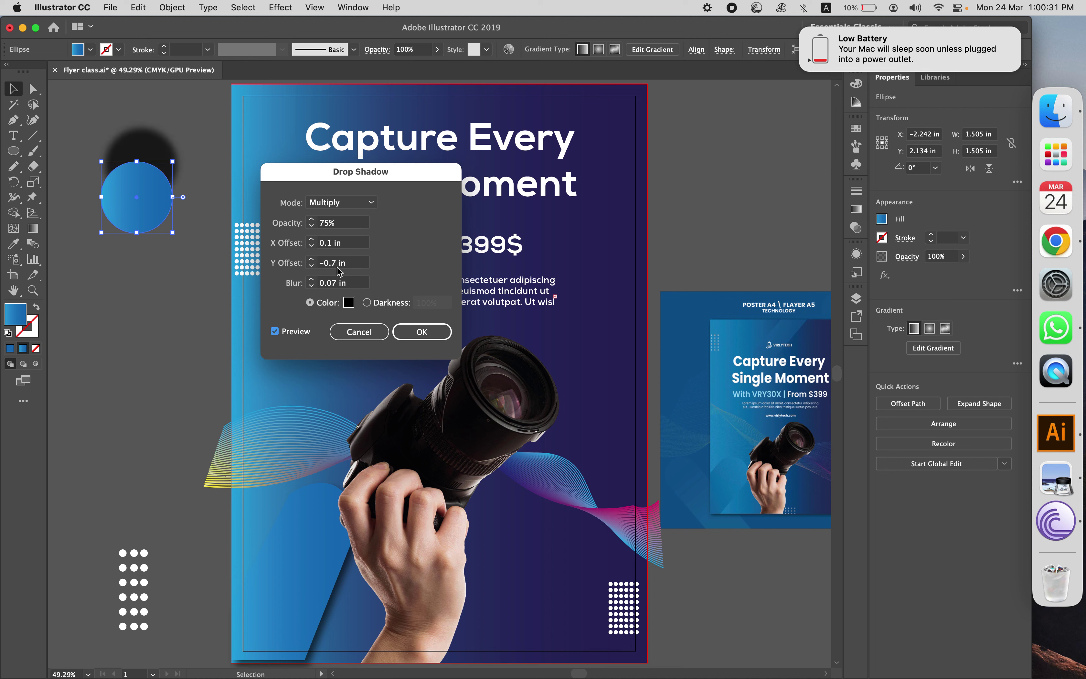
Set both the Y offset and the X offset of the circle's drop shadow to 0.7 in
{"action": "left_click", "coordinate": [325, 264]}
{"action": "key", "text": "BackSpace"}
{"action": "left_click", "coordinate": [350, 242]}
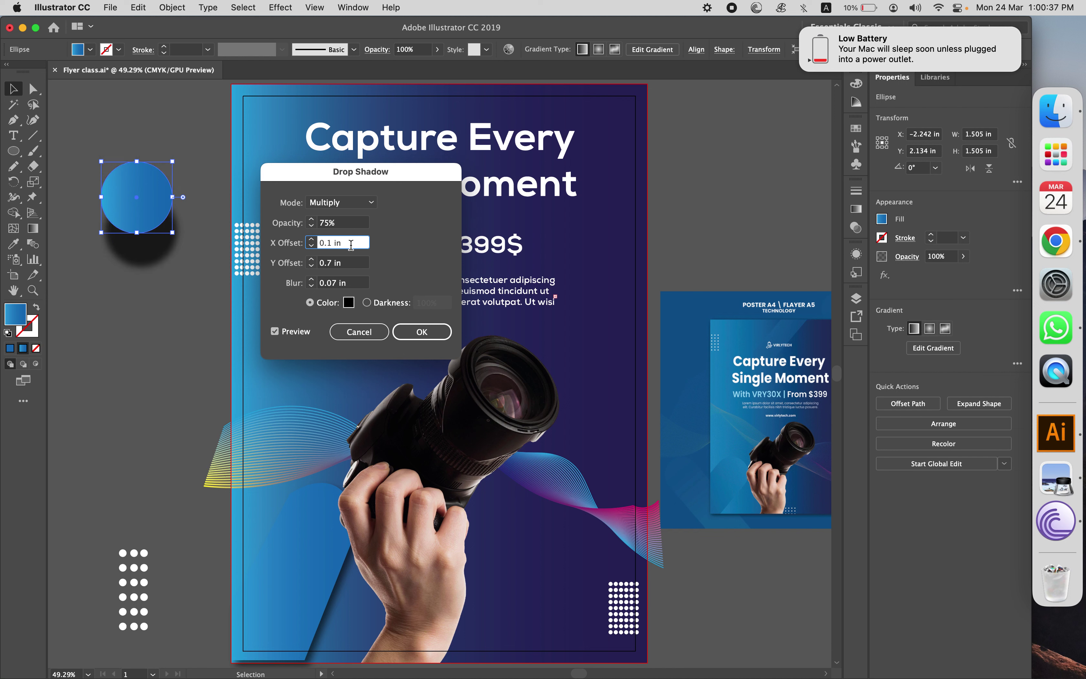
{"action": "left_click", "coordinate": [331, 245]}
{"action": "key", "text": "BackSpace"}
{"action": "type", "text": "7"}
Change the X offset of the circle's drop shadow to -0.7 in
{"action": "left_click", "coordinate": [362, 268]}
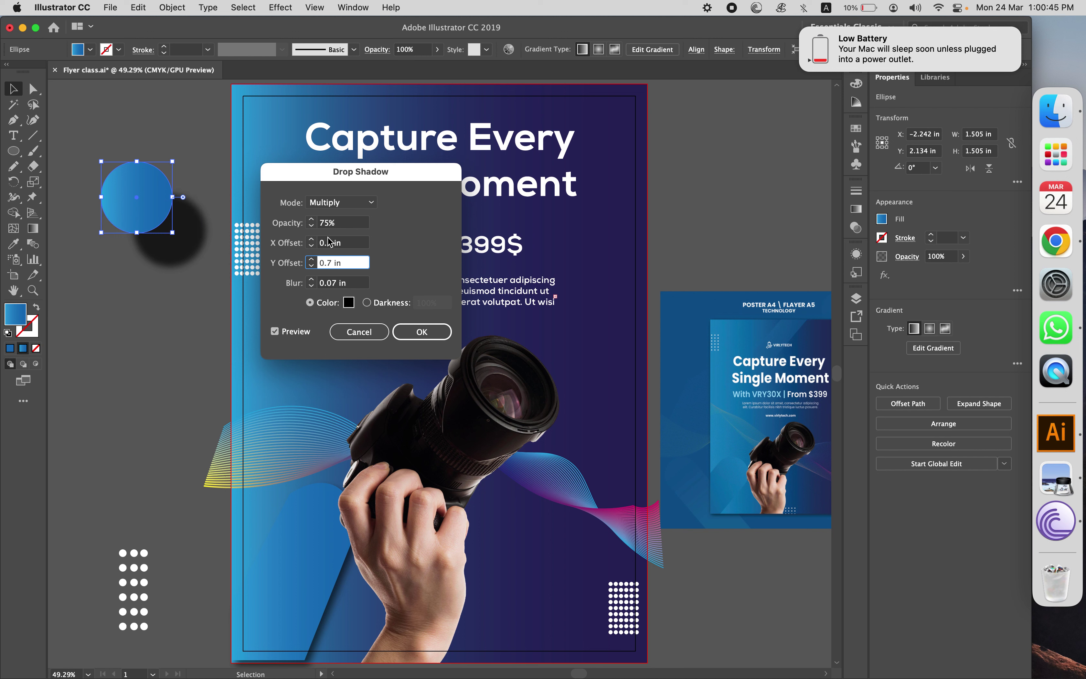
{"action": "left_click", "coordinate": [319, 246]}
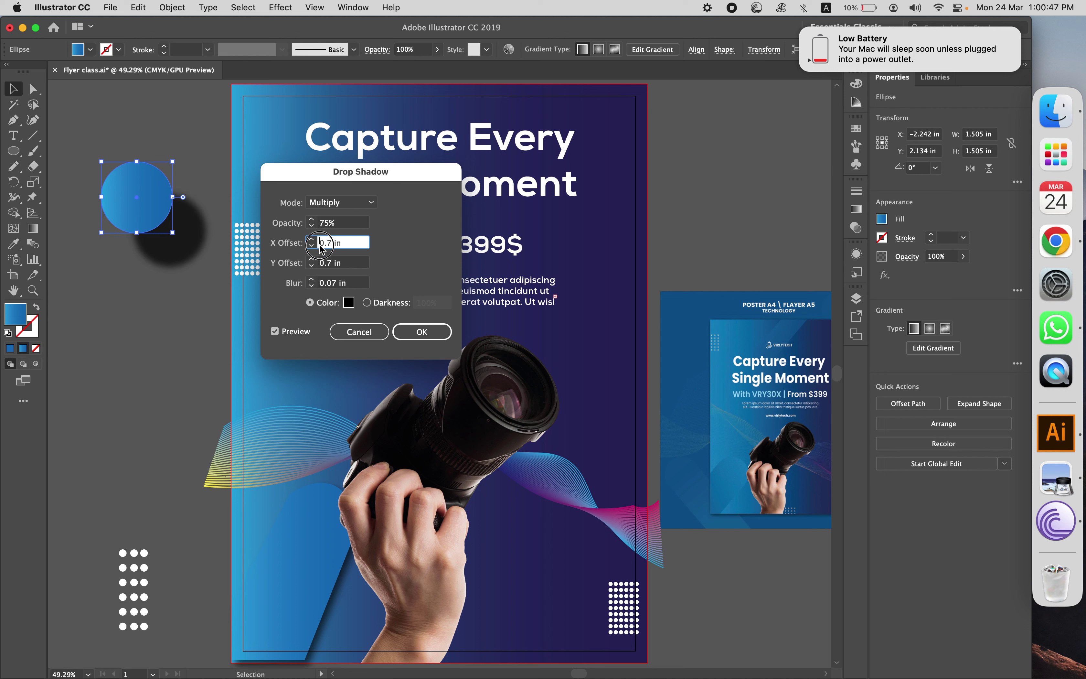
{"action": "type", "text": "-"}
{"action": "left_click", "coordinate": [348, 262]}
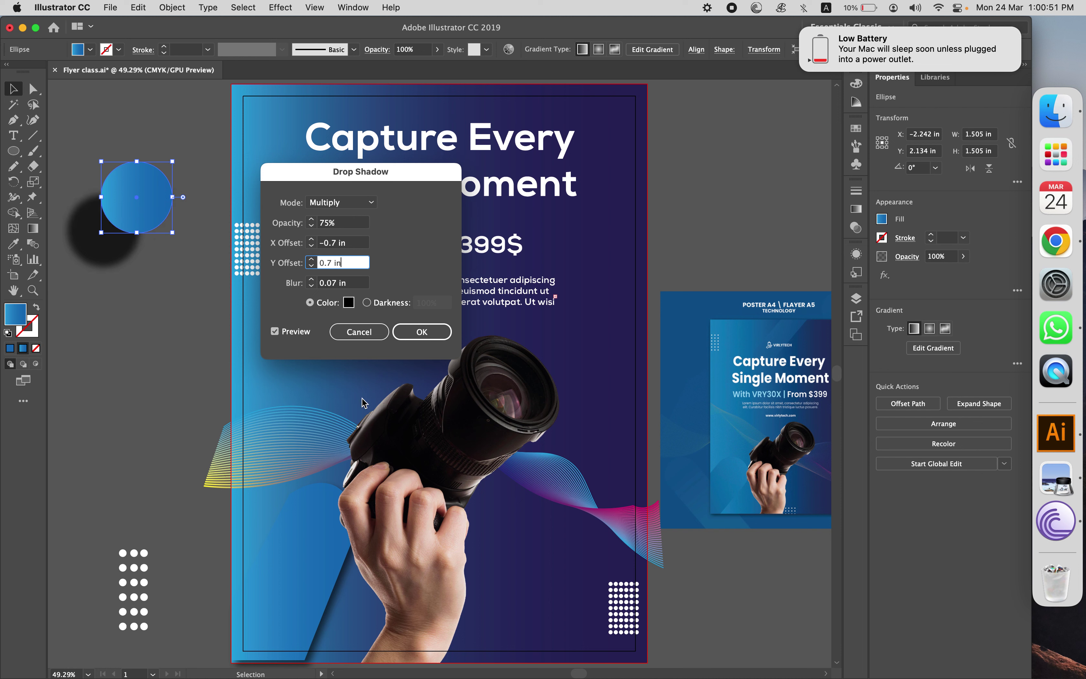
Try green as the drop shadow color, and cancel the effect on the circle
{"action": "left_click", "coordinate": [349, 304]}
{"action": "mouse_move", "coordinate": [745, 387]}
{"action": "left_mouse_down"}
{"action": "mouse_move", "coordinate": [745, 361]}
{"action": "mouse_move", "coordinate": [715, 331]}
{"action": "left_mouse_up"}
{"action": "left_click", "coordinate": [713, 346]}
{"action": "left_click", "coordinate": [868, 264]}
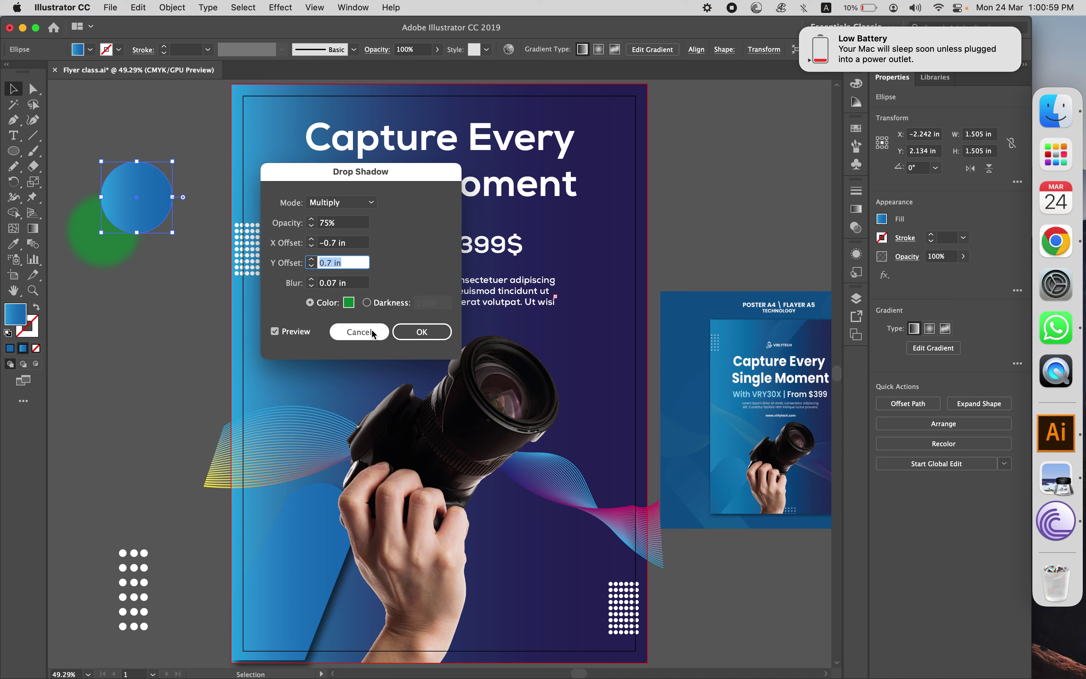
{"action": "left_click", "coordinate": [359, 332]}
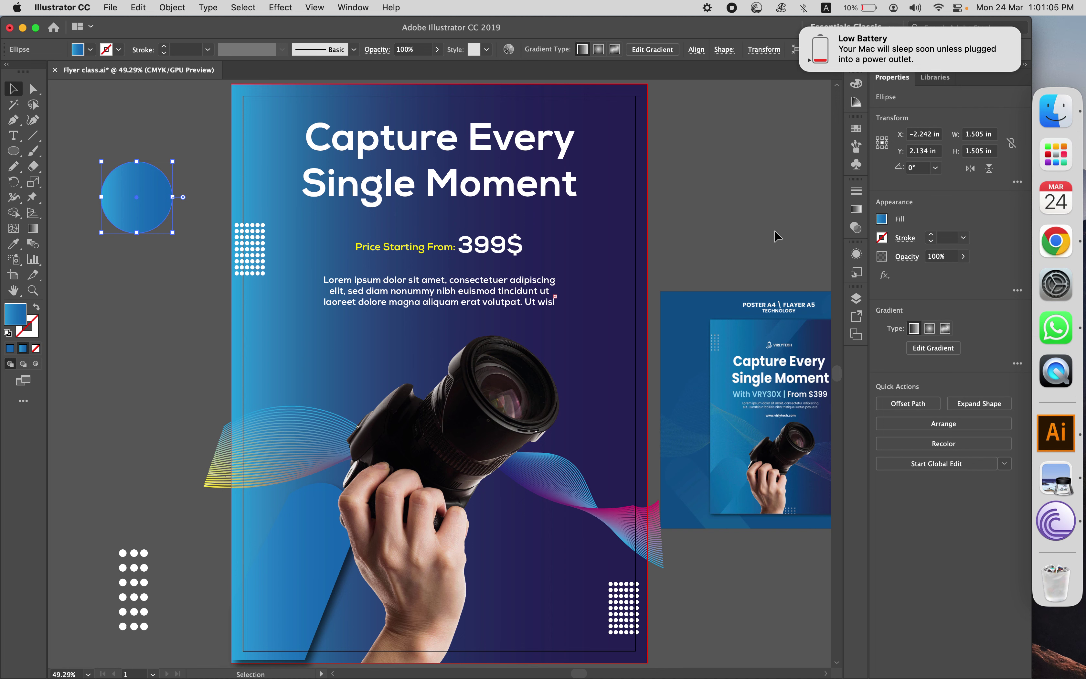
Start a window screenshot of the flyer document
{"action": "key", "text": "super+shift+4"}
{"action": "key", "text": "space"}
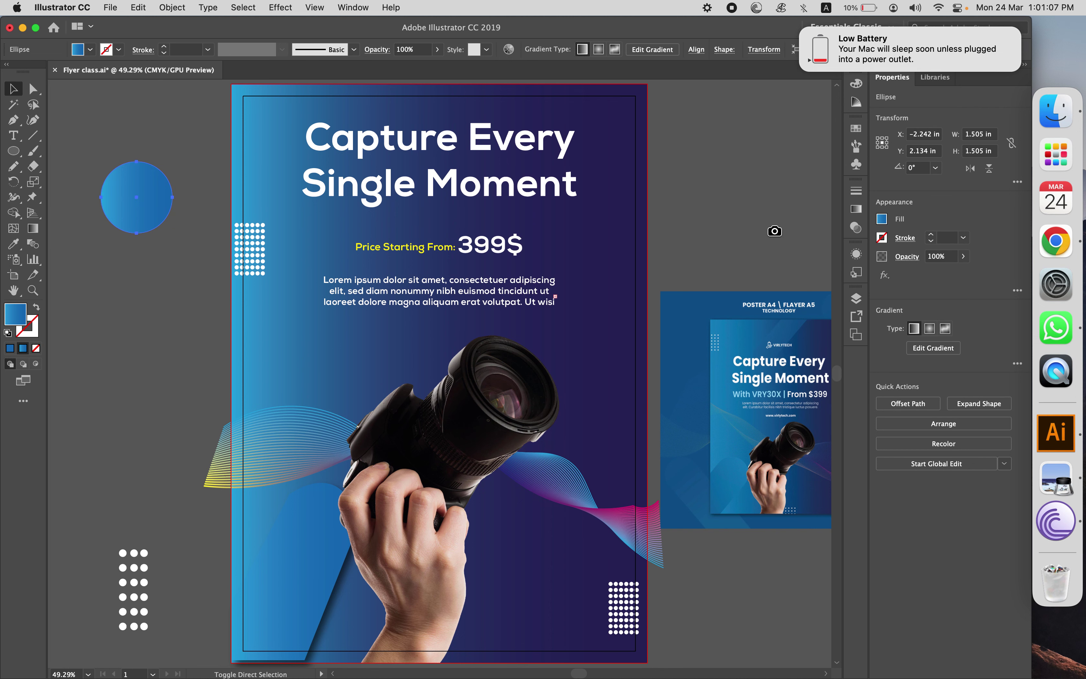